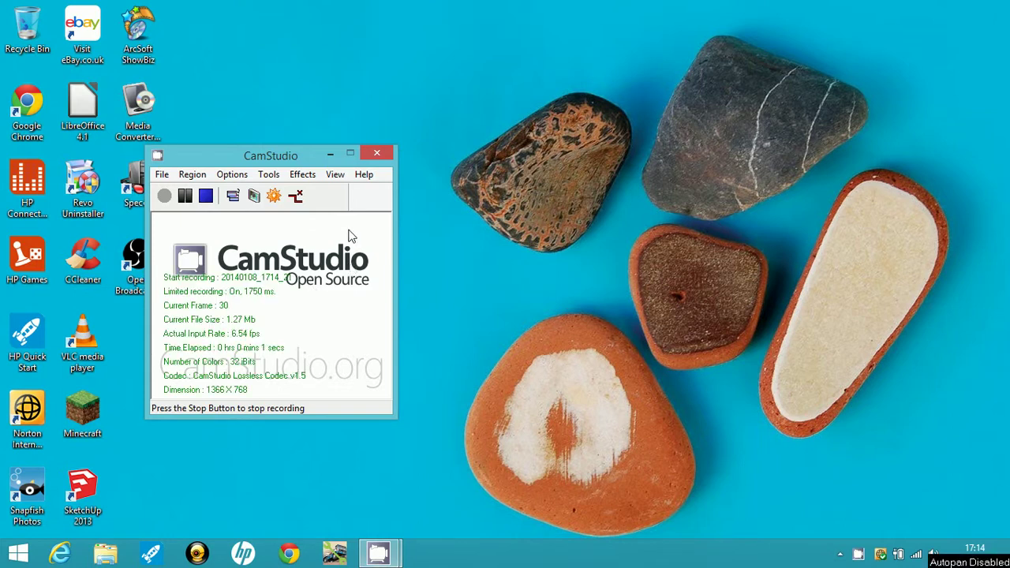
Minimise the CamStudio recorder window so the desktop is clear
{"action": "left_click", "coordinate": [330, 153]}
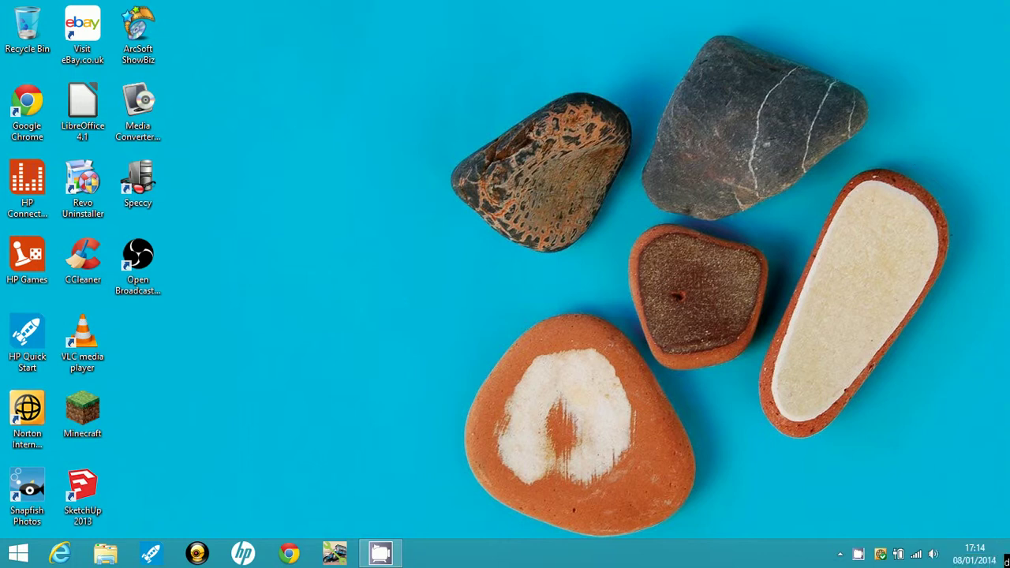
Launch SketchUp by searching 'ske' from the Windows 8 charms bar
{"action": "mouse_move", "coordinate": [1009, 567]}
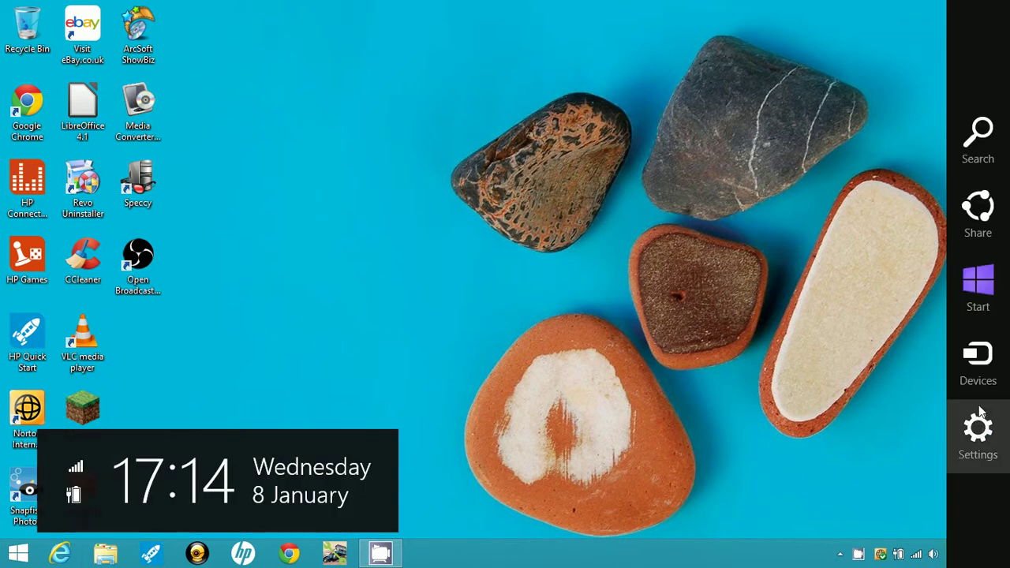
{"action": "left_click", "coordinate": [978, 147]}
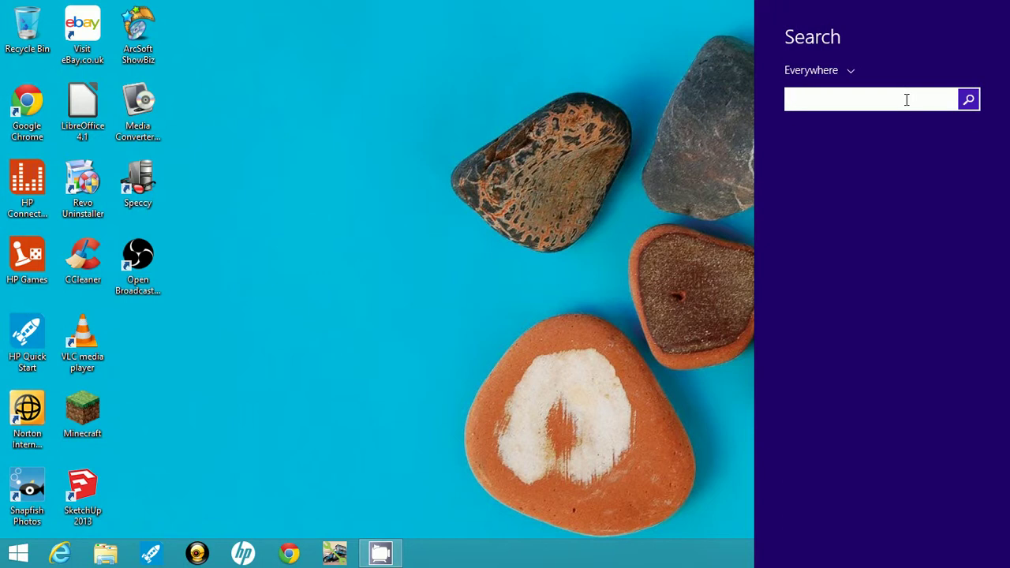
{"action": "type", "text": "ske"}
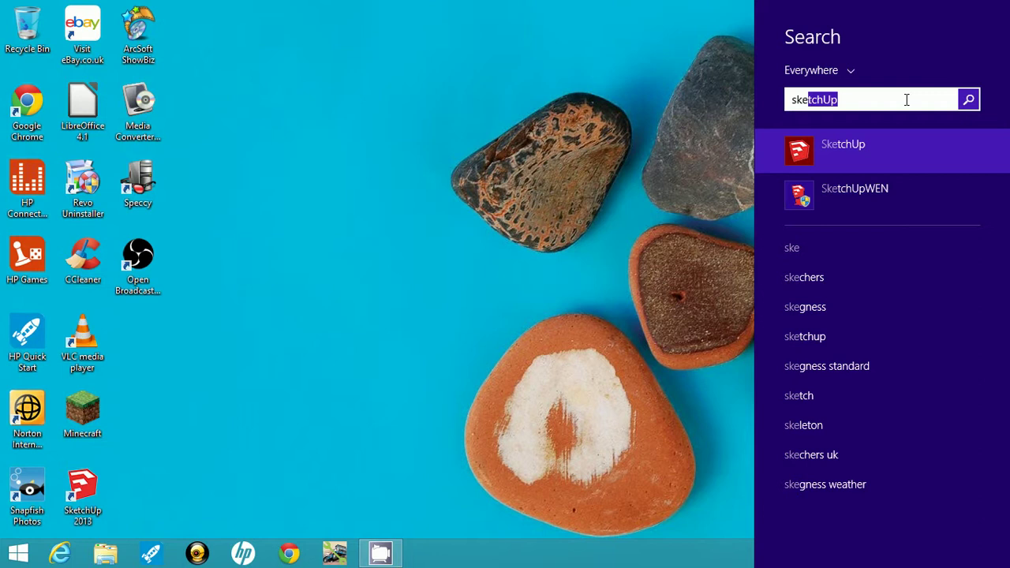
{"action": "key", "text": "Return"}
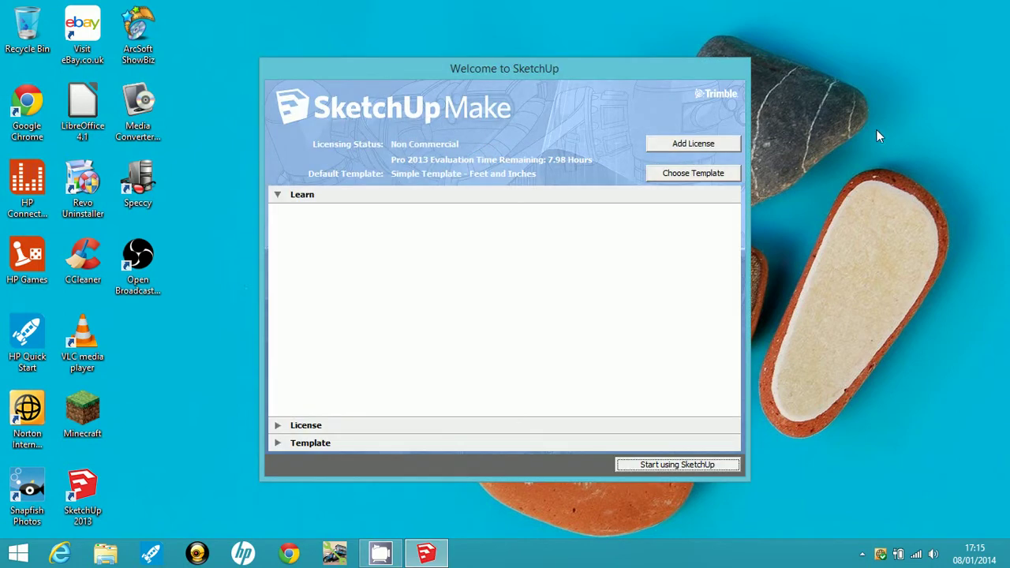
Start a new model from the welcome window and erase the default person figure
{"action": "left_click", "coordinate": [684, 466]}
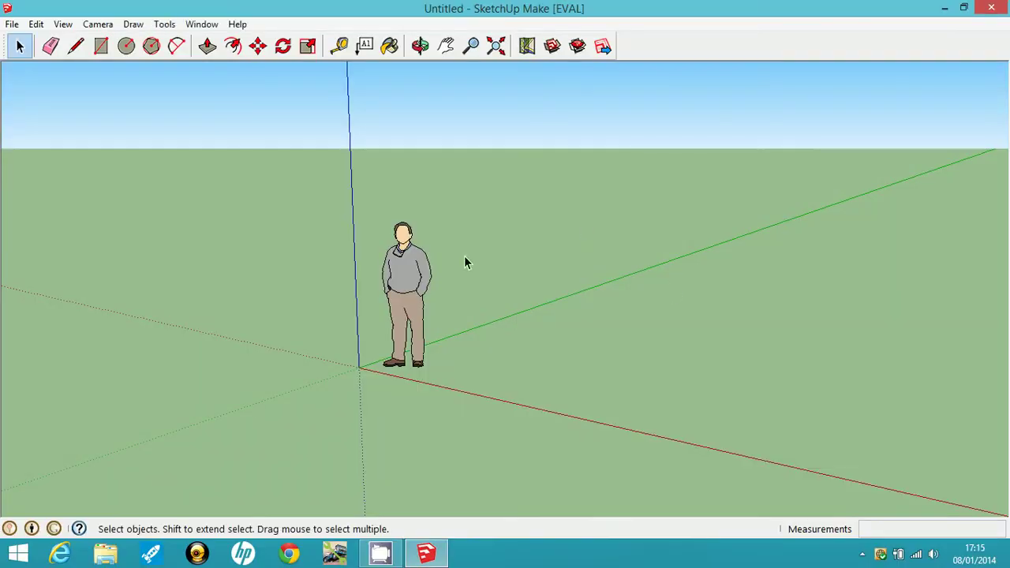
{"action": "left_click", "coordinate": [414, 280]}
{"action": "right_click", "coordinate": [412, 281]}
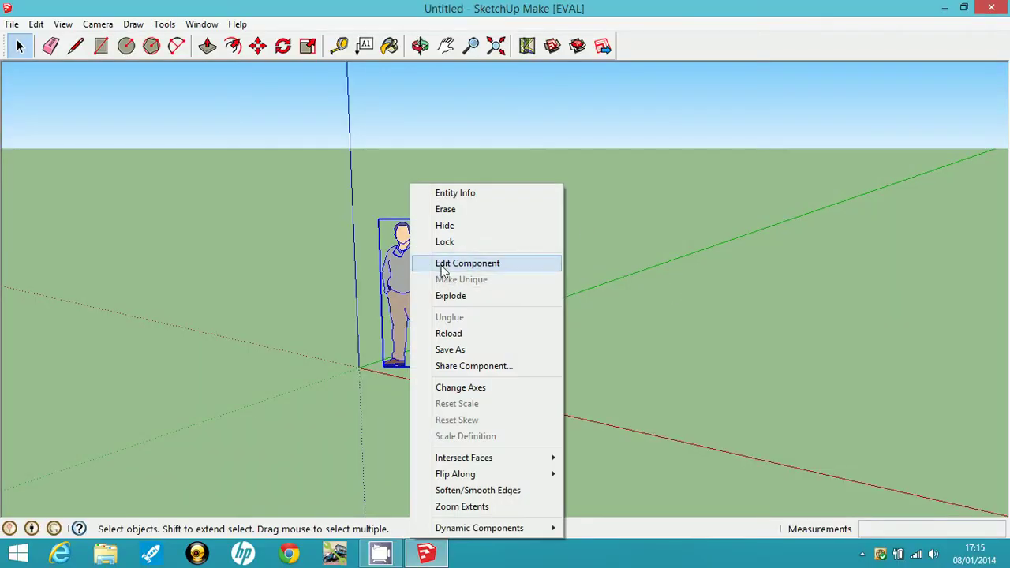
{"action": "left_click", "coordinate": [469, 212]}
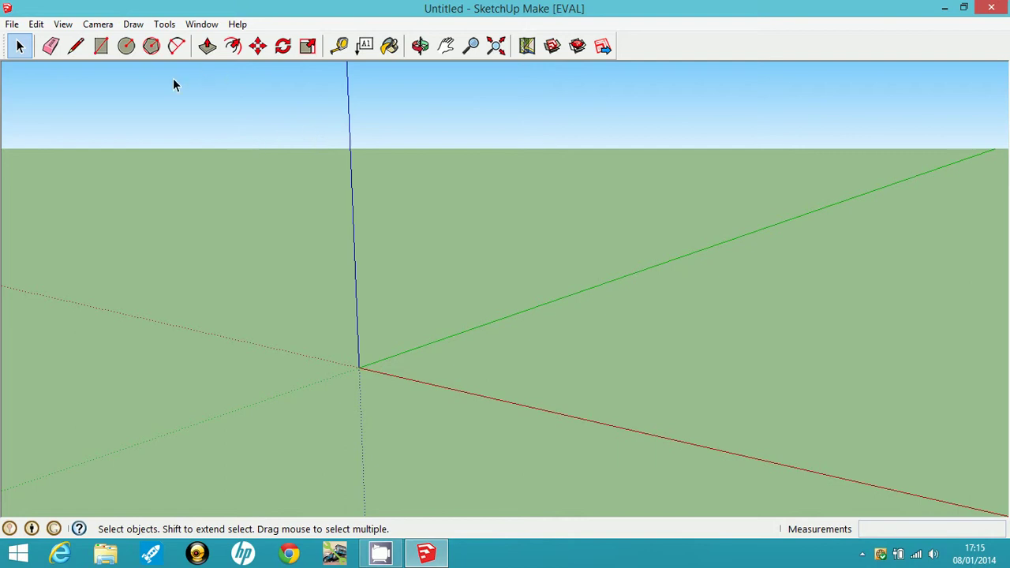
Draw a roughly 32' by 26' rectangle on the ground plane beside the origin
{"action": "left_click", "coordinate": [102, 46]}
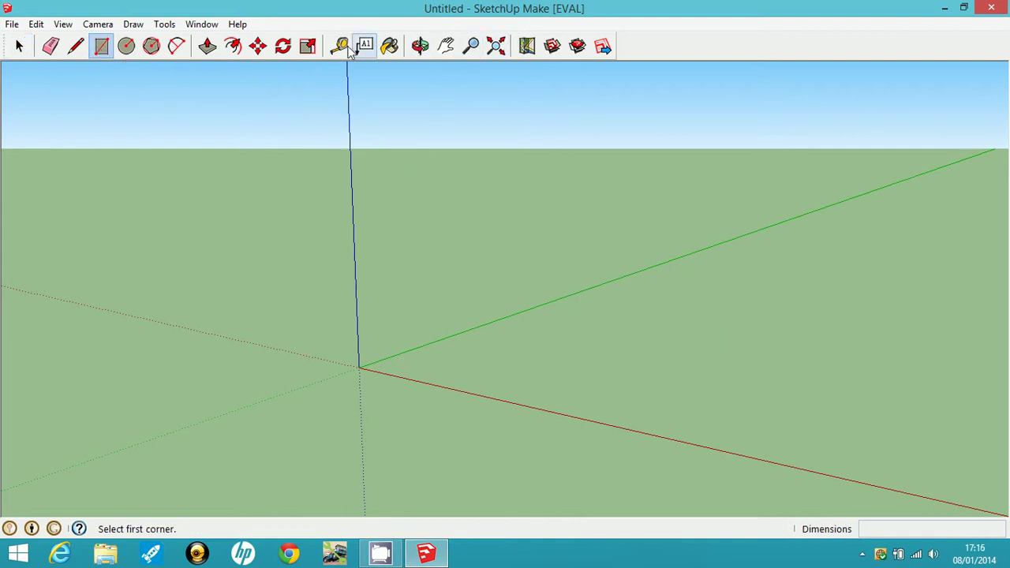
{"action": "left_click", "coordinate": [420, 45]}
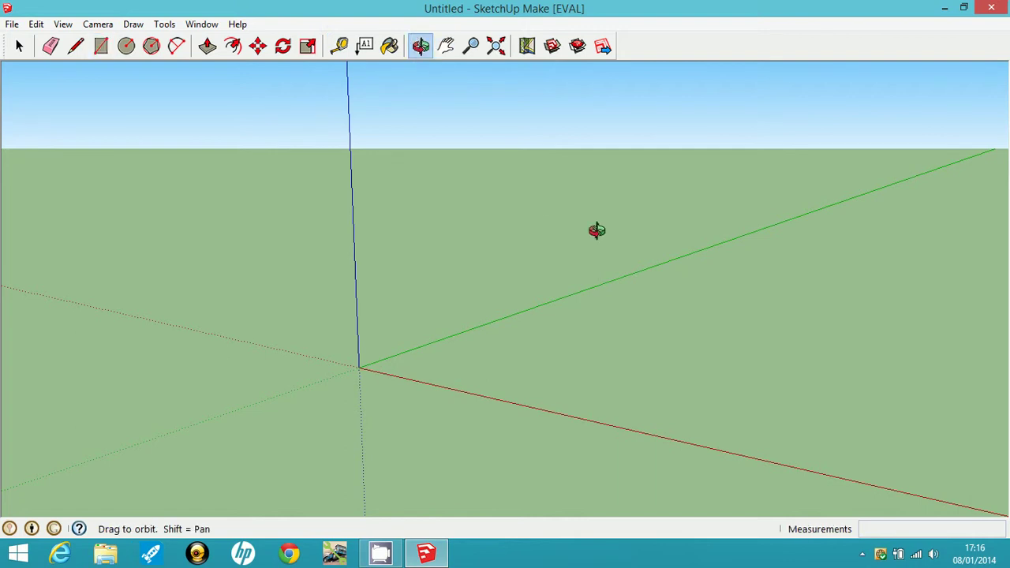
{"action": "left_click_drag", "start_coordinate": [595, 229], "coordinate": [818, 236]}
{"action": "left_click_drag", "start_coordinate": [389, 296], "coordinate": [564, 317]}
{"action": "left_click_drag", "start_coordinate": [916, 287], "coordinate": [752, 262]}
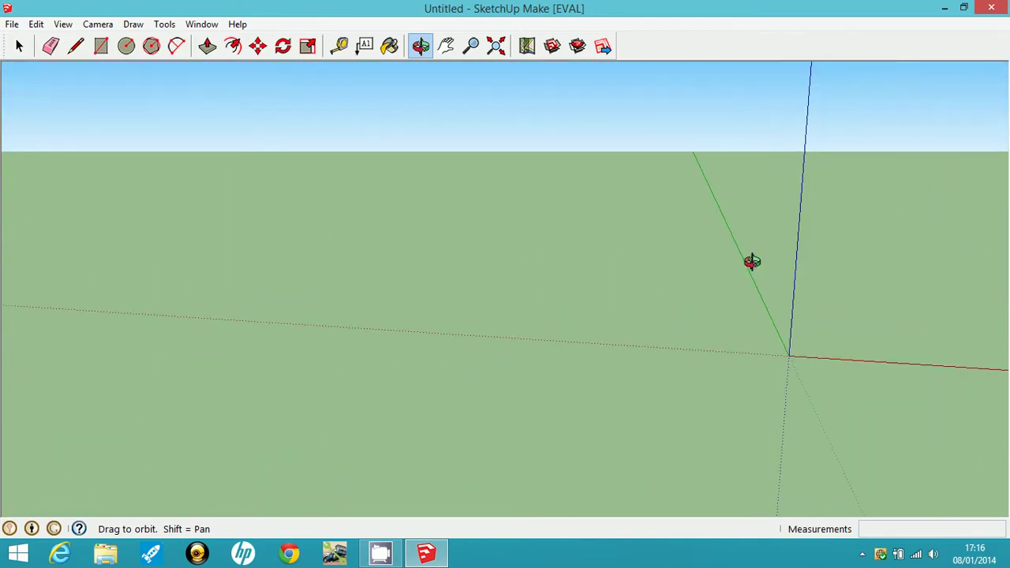
{"action": "left_click", "coordinate": [102, 48]}
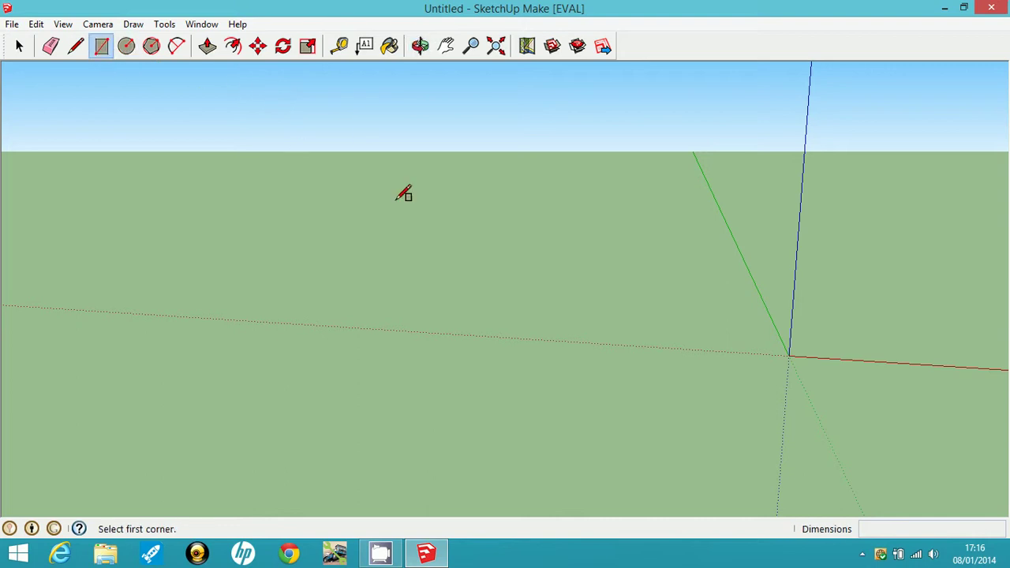
{"action": "left_click", "coordinate": [748, 333]}
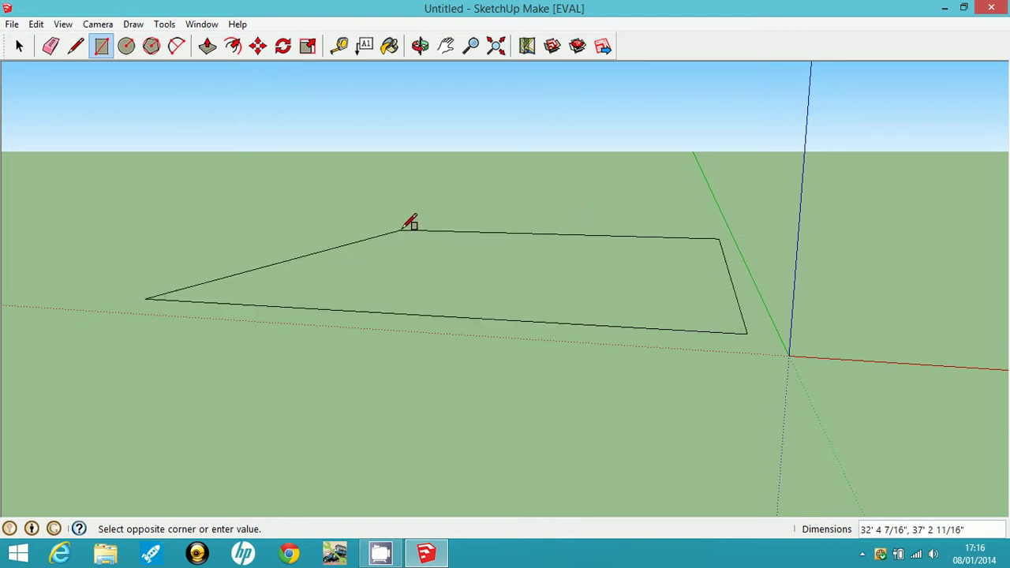
{"action": "left_click", "coordinate": [351, 243]}
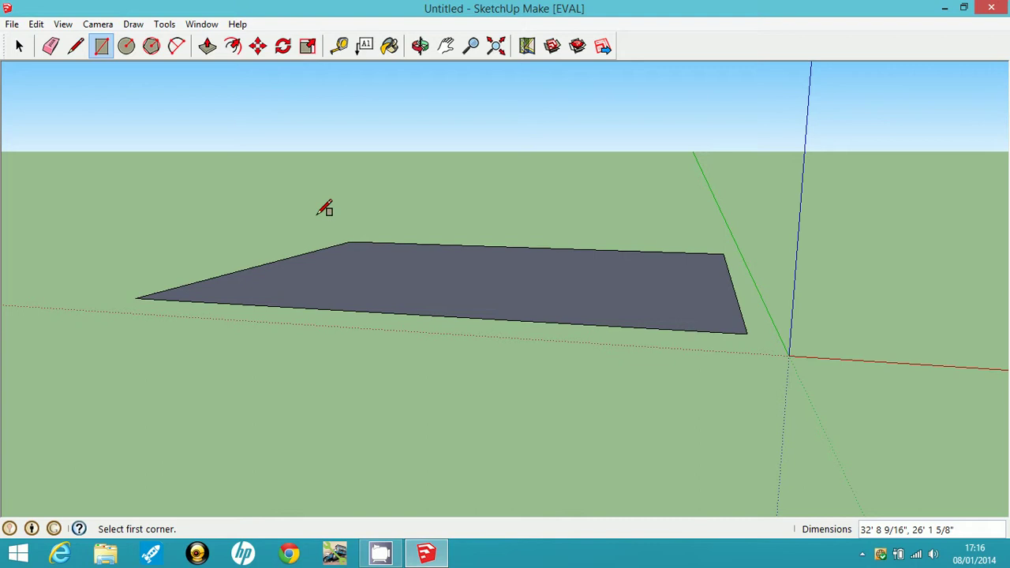
Pull the ground rectangle straight up into a tall box
{"action": "left_click", "coordinate": [206, 47]}
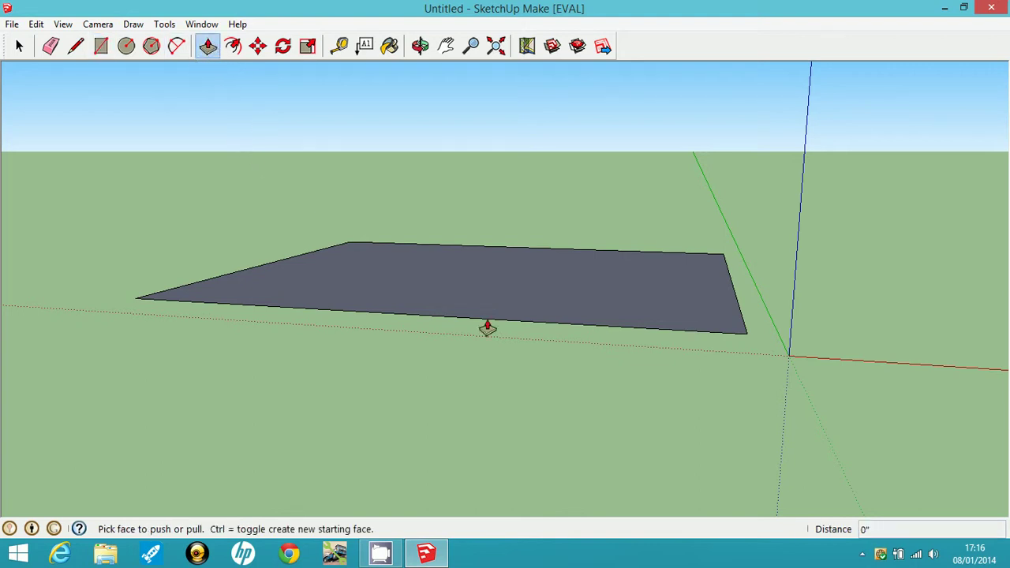
{"action": "left_click_drag", "start_coordinate": [497, 282], "coordinate": [512, 91]}
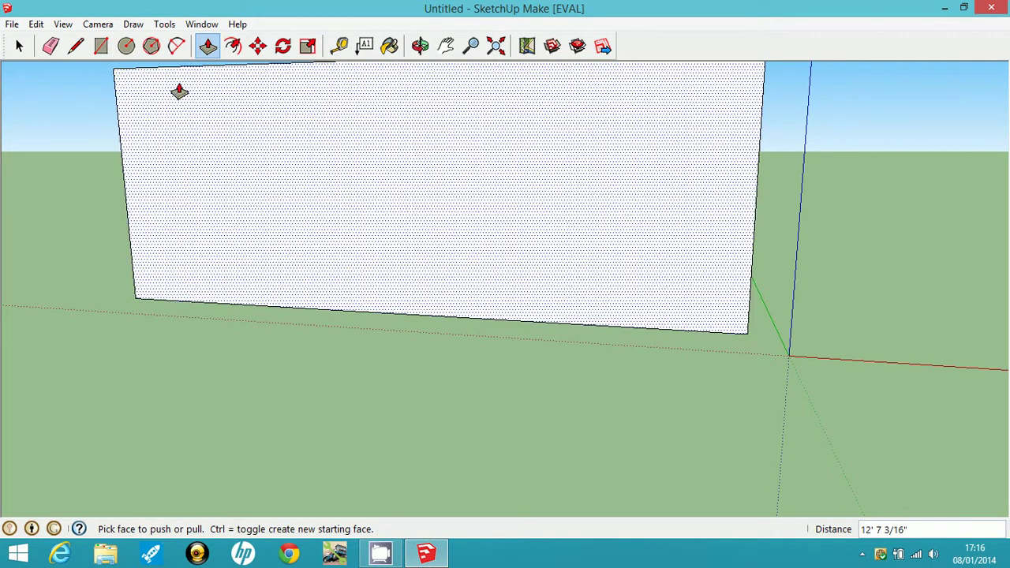
{"action": "left_click", "coordinate": [420, 46]}
{"action": "left_click_drag", "start_coordinate": [534, 239], "coordinate": [250, 307]}
{"action": "left_click_drag", "start_coordinate": [482, 307], "coordinate": [555, 325]}
Adjust the box's left side and top faces to refine its proportions
{"action": "left_click", "coordinate": [207, 46]}
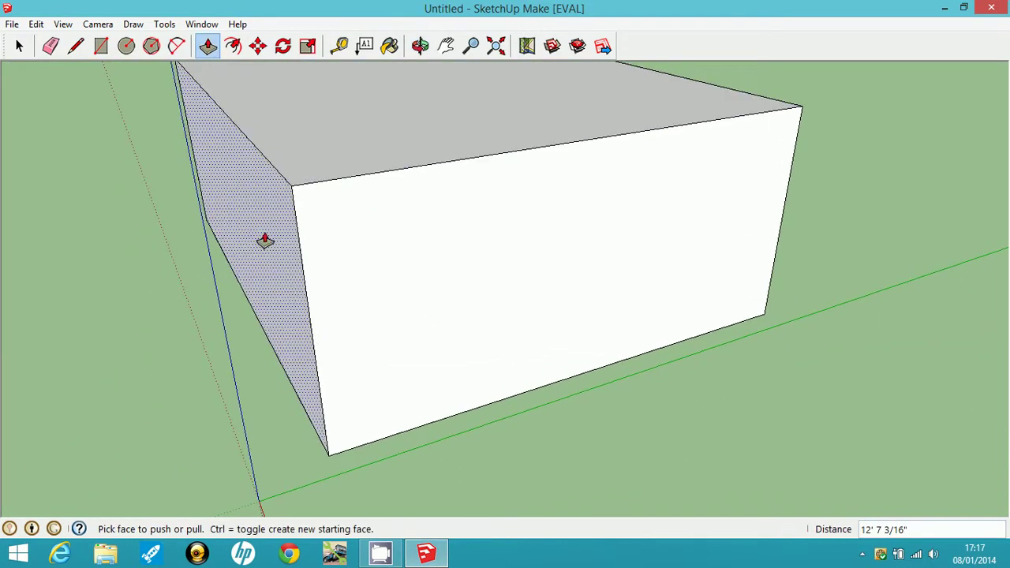
{"action": "left_click_drag", "start_coordinate": [266, 241], "coordinate": [483, 207]}
{"action": "left_click_drag", "start_coordinate": [543, 147], "coordinate": [549, 79]}
{"action": "left_click_drag", "start_coordinate": [489, 158], "coordinate": [497, 75]}
{"action": "left_click_drag", "start_coordinate": [450, 169], "coordinate": [365, 45]}
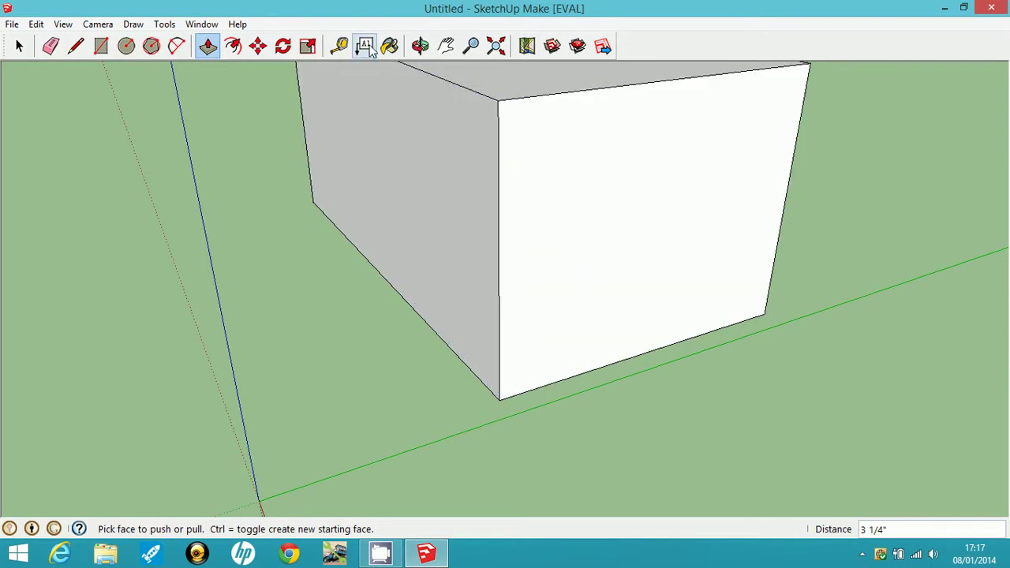
{"action": "left_click", "coordinate": [421, 46]}
{"action": "left_click_drag", "start_coordinate": [598, 180], "coordinate": [479, 63]}
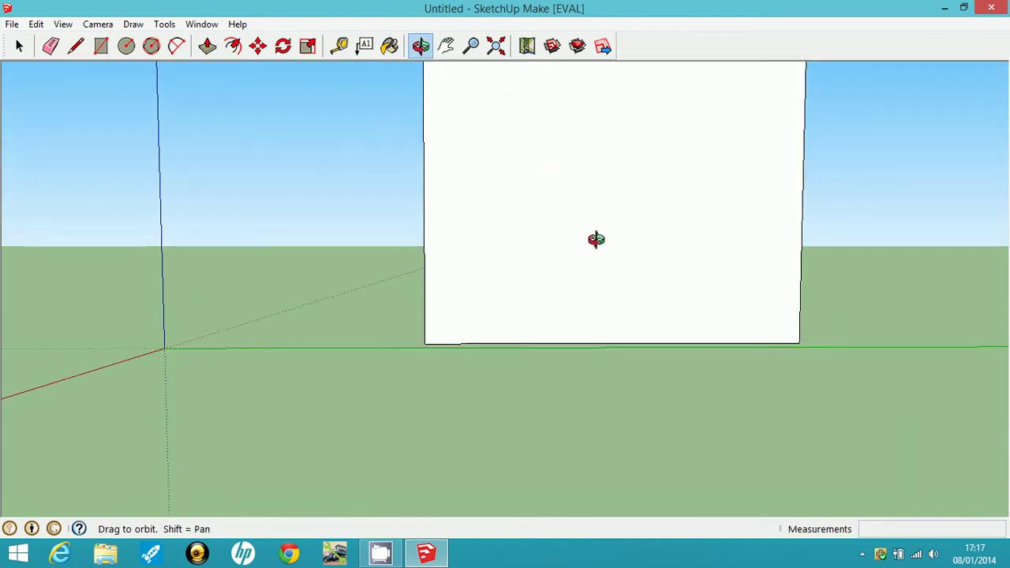
{"action": "left_click_drag", "start_coordinate": [595, 239], "coordinate": [552, 323]}
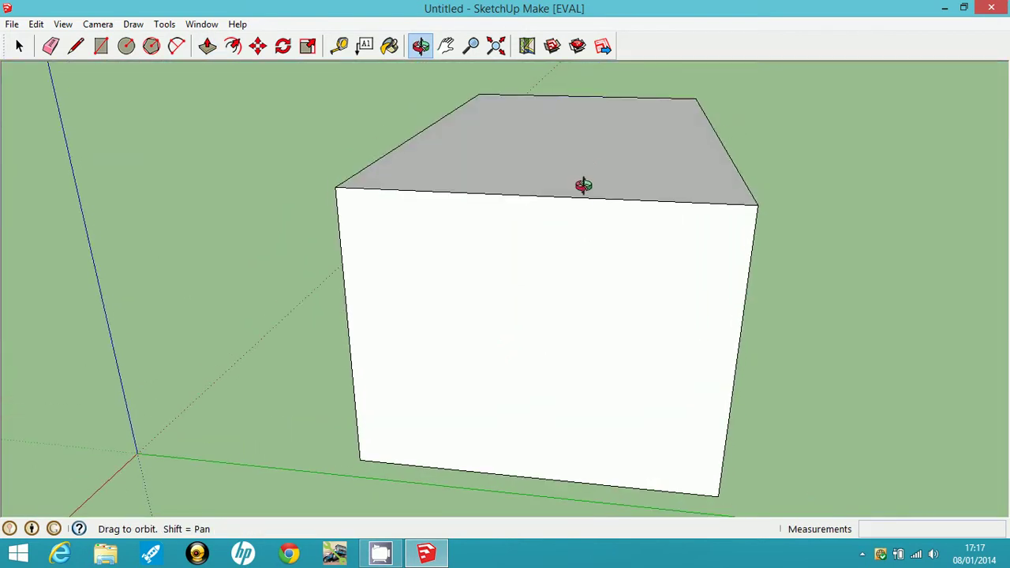
{"action": "mouse_move", "coordinate": [580, 203]}
{"action": "left_mouse_down"}
{"action": "mouse_move", "coordinate": [587, 67]}
{"action": "mouse_move", "coordinate": [576, 207]}
{"action": "mouse_move", "coordinate": [590, 187]}
{"action": "mouse_move", "coordinate": [582, 183]}
{"action": "mouse_move", "coordinate": [579, 197]}
{"action": "mouse_move", "coordinate": [579, 187]}
{"action": "left_mouse_up"}
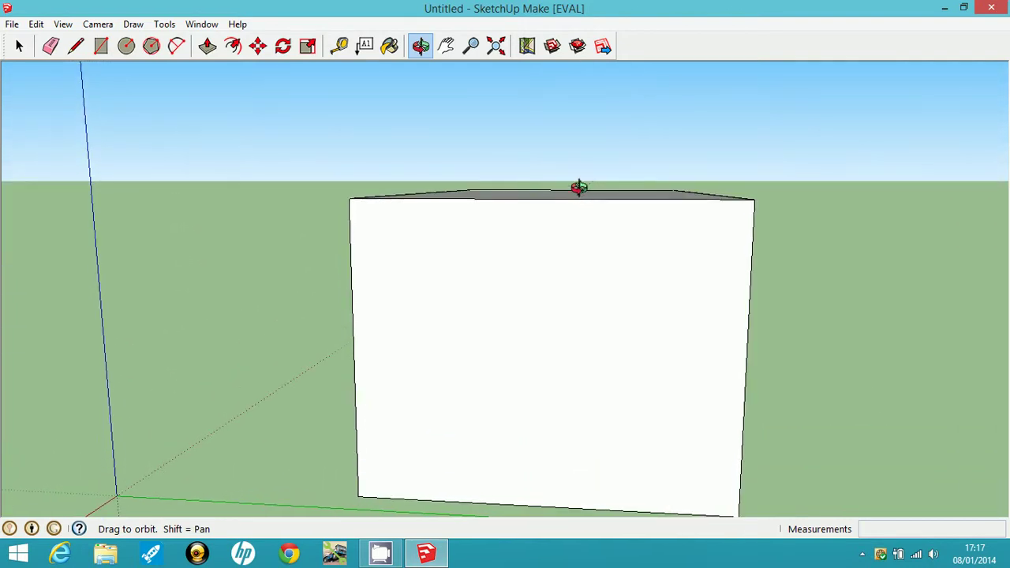
Draw a triangular gable from the box's top front corners up to a central peak
{"action": "left_click", "coordinate": [75, 46]}
{"action": "left_click", "coordinate": [350, 197]}
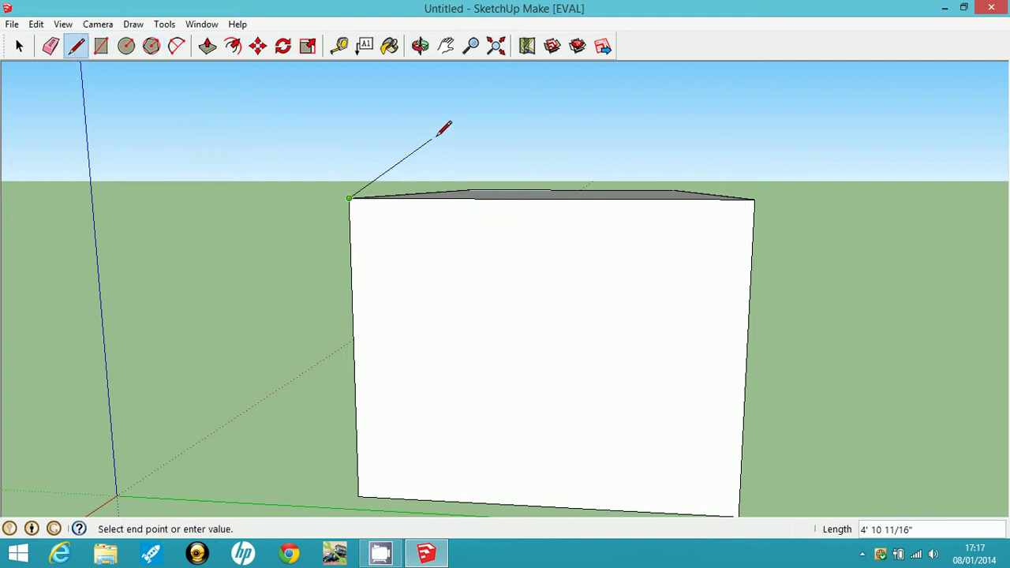
{"action": "left_click", "coordinate": [536, 66]}
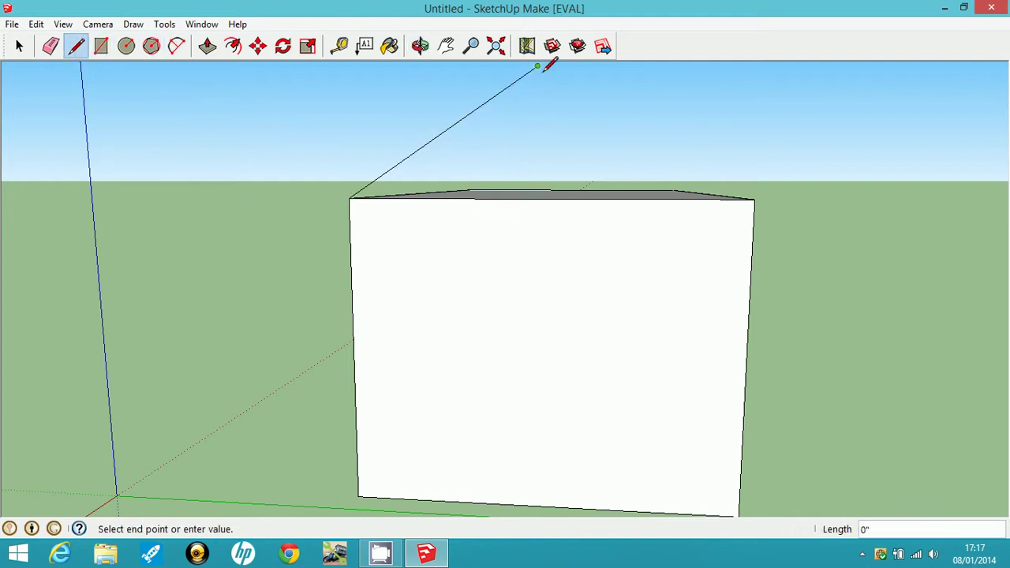
{"action": "left_click", "coordinate": [754, 199]}
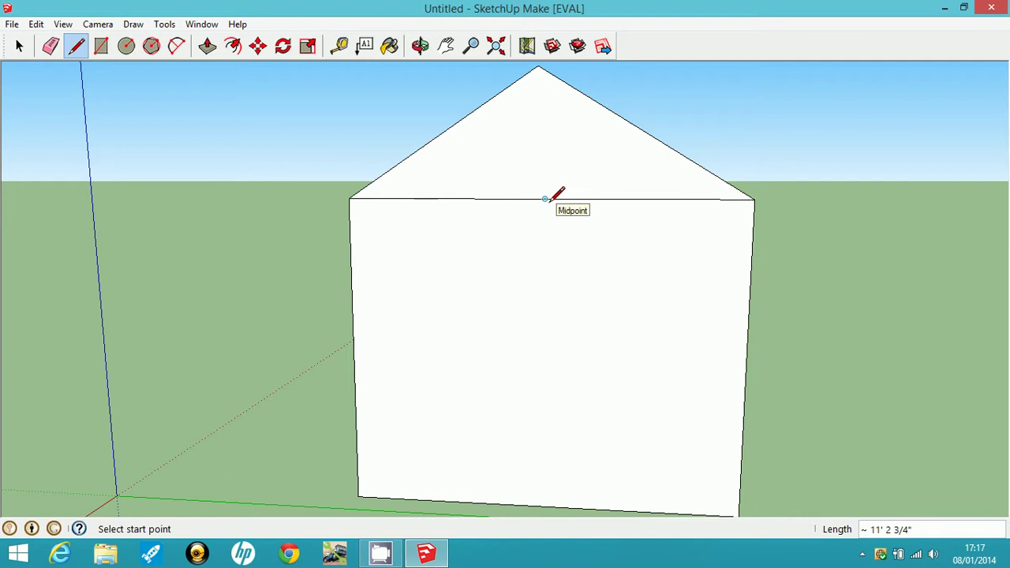
Push the gable back along the box's length to form a pitched roof
{"action": "left_click", "coordinate": [420, 45]}
{"action": "left_click_drag", "start_coordinate": [552, 237], "coordinate": [534, 99]}
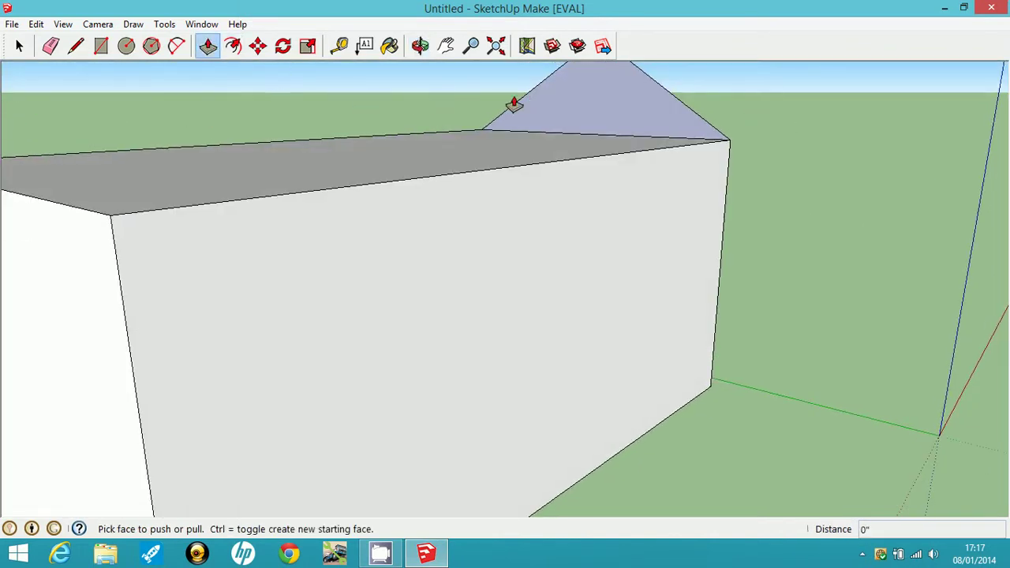
{"action": "left_click_drag", "start_coordinate": [513, 105], "coordinate": [261, 192]}
{"action": "scroll", "coordinate": [151, 187], "scroll_direction": "down", "scroll_amount": 3}
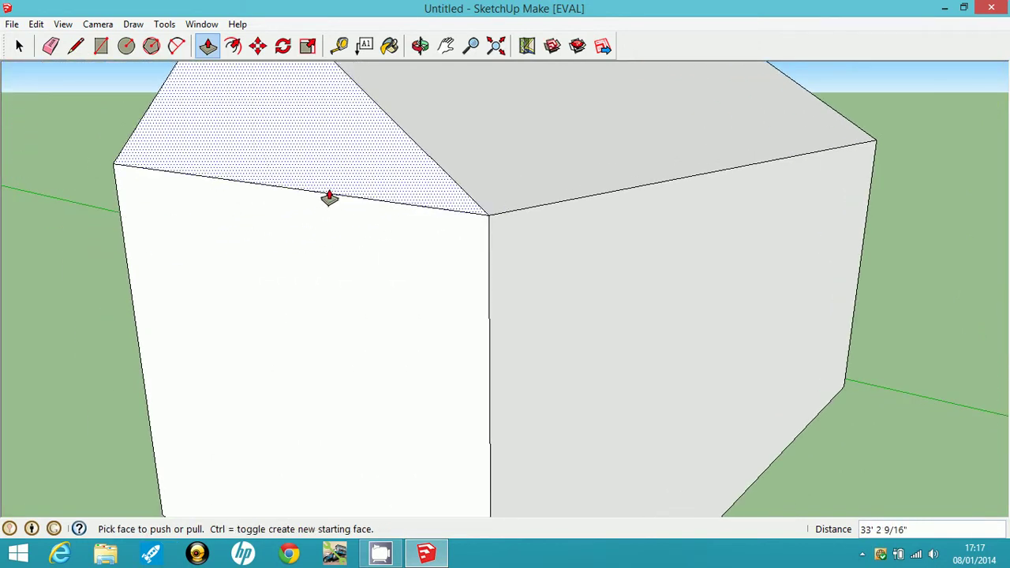
{"action": "left_click", "coordinate": [432, 44]}
{"action": "left_click_drag", "start_coordinate": [600, 203], "coordinate": [581, 219]}
{"action": "left_click_drag", "start_coordinate": [591, 253], "coordinate": [478, 299]}
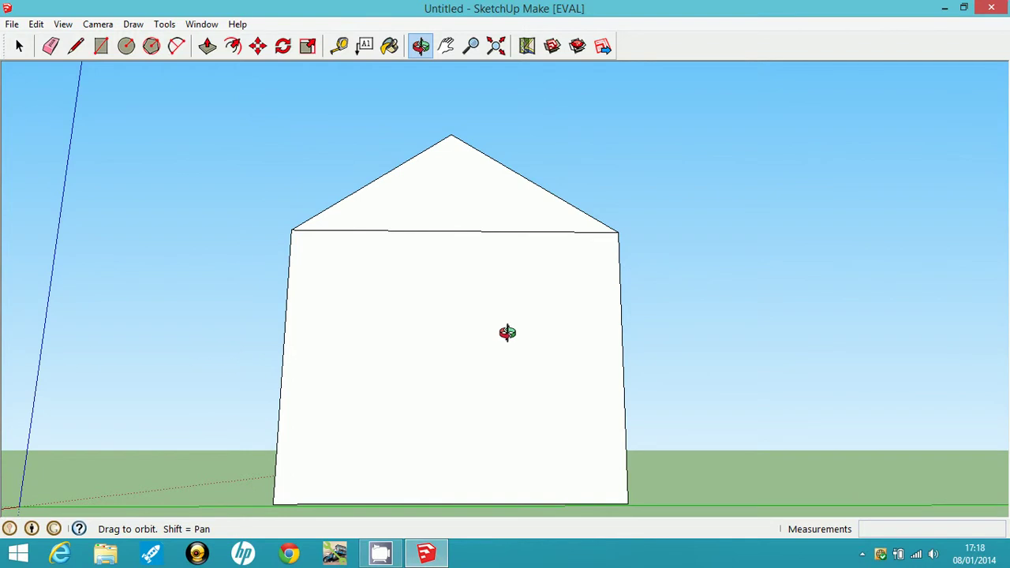
Draw a large door rectangle at the base of the front wall
{"action": "left_click", "coordinate": [101, 48]}
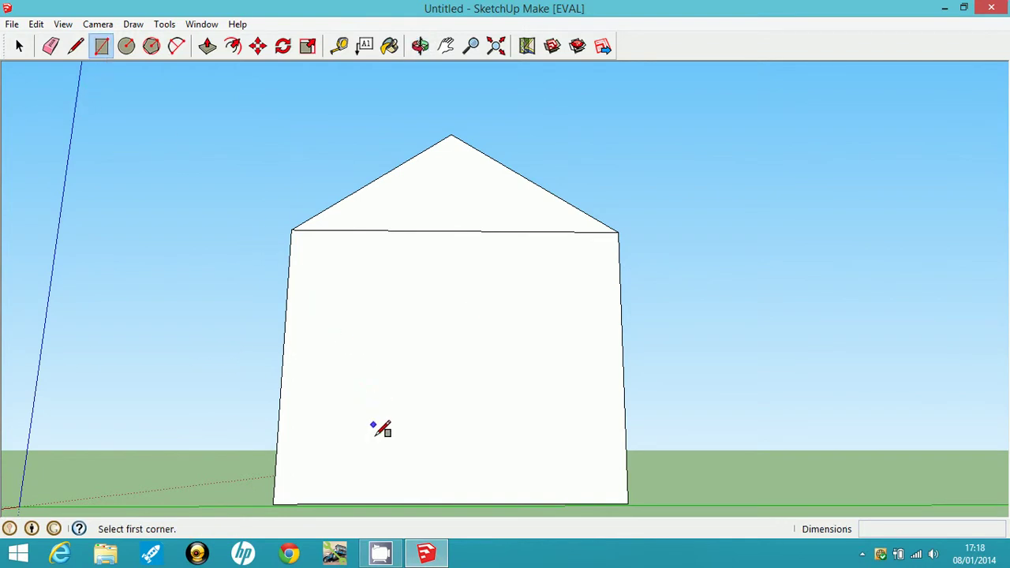
{"action": "left_click", "coordinate": [394, 503]}
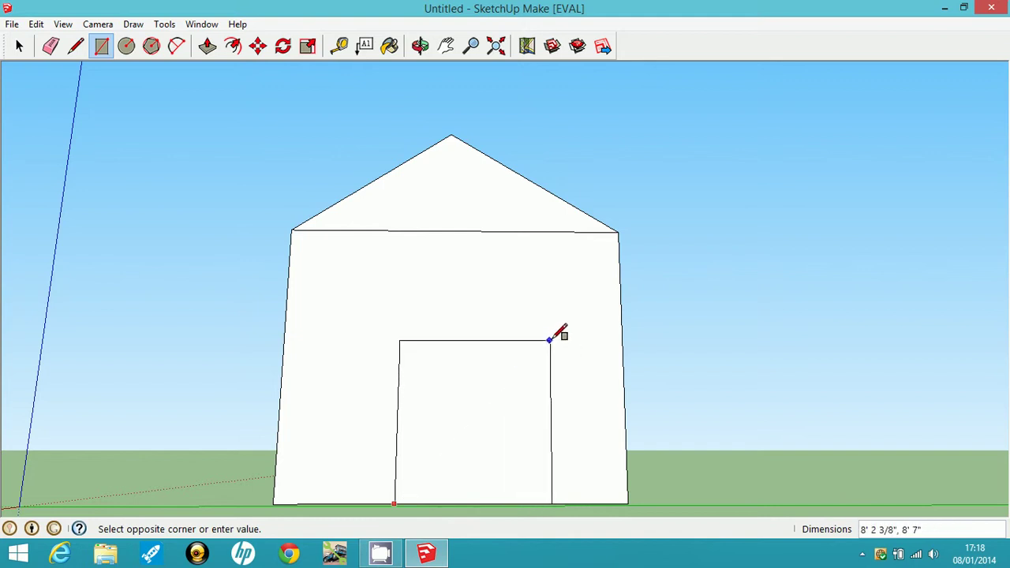
{"action": "left_click", "coordinate": [579, 304]}
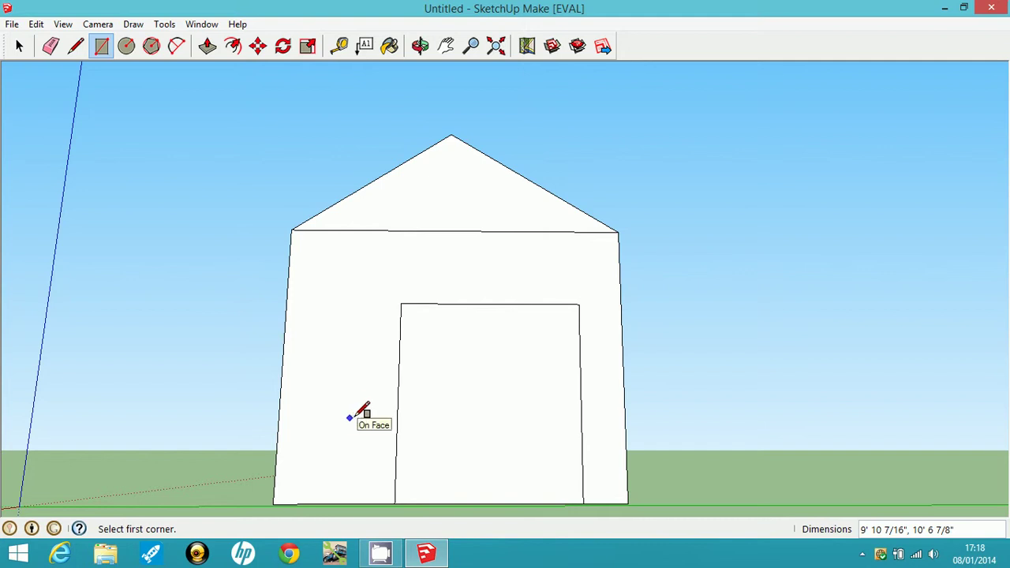
Split the door into double doors with a vertical line from its top midpoint
{"action": "left_click", "coordinate": [75, 46]}
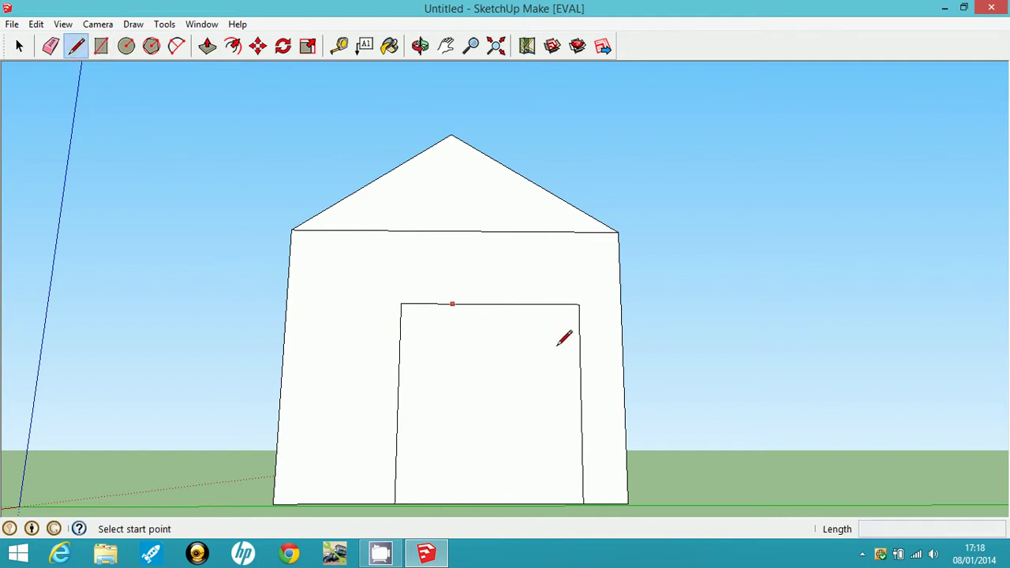
{"action": "left_click", "coordinate": [490, 305]}
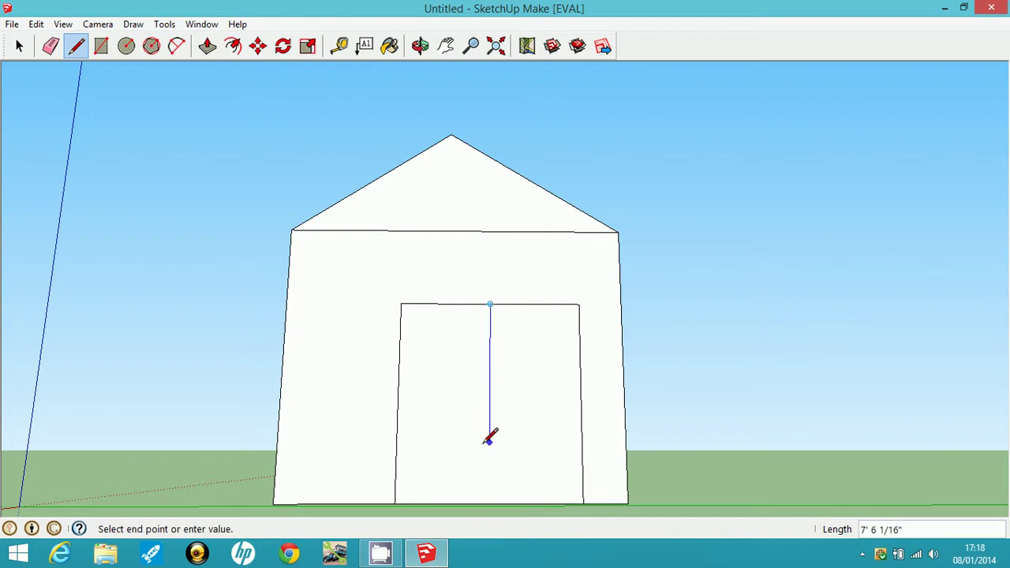
{"action": "left_click", "coordinate": [490, 503]}
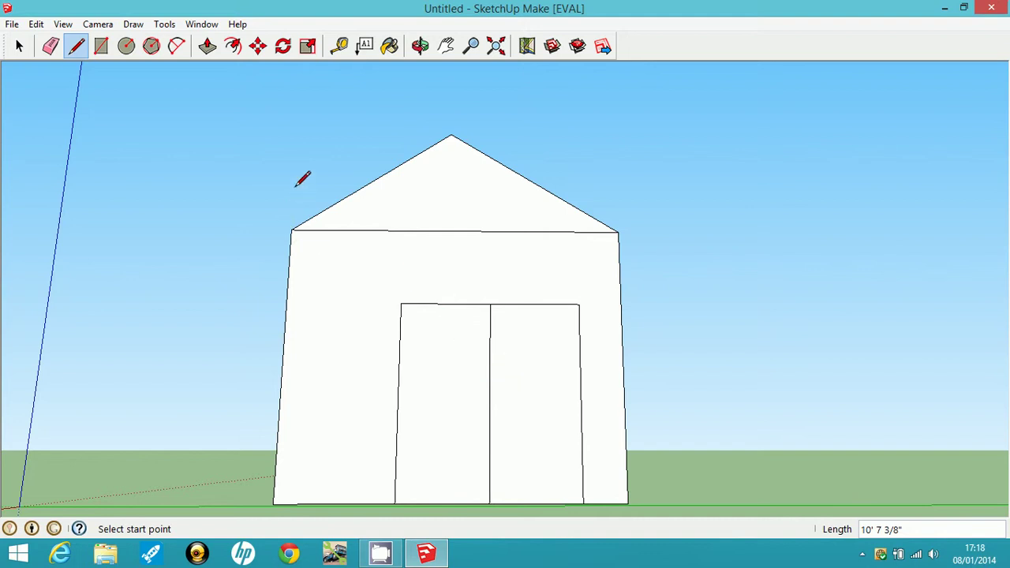
{"action": "scroll", "coordinate": [515, 387], "scroll_direction": "up", "scroll_amount": 6}
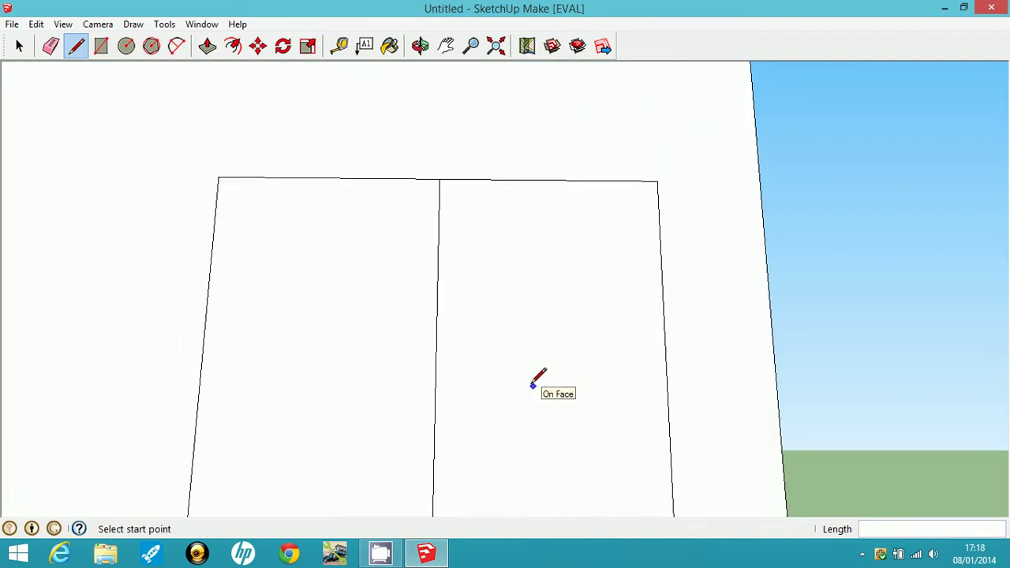
Draw two 2 3/4" radius circular handles on the left and right doors
{"action": "left_click", "coordinate": [126, 46]}
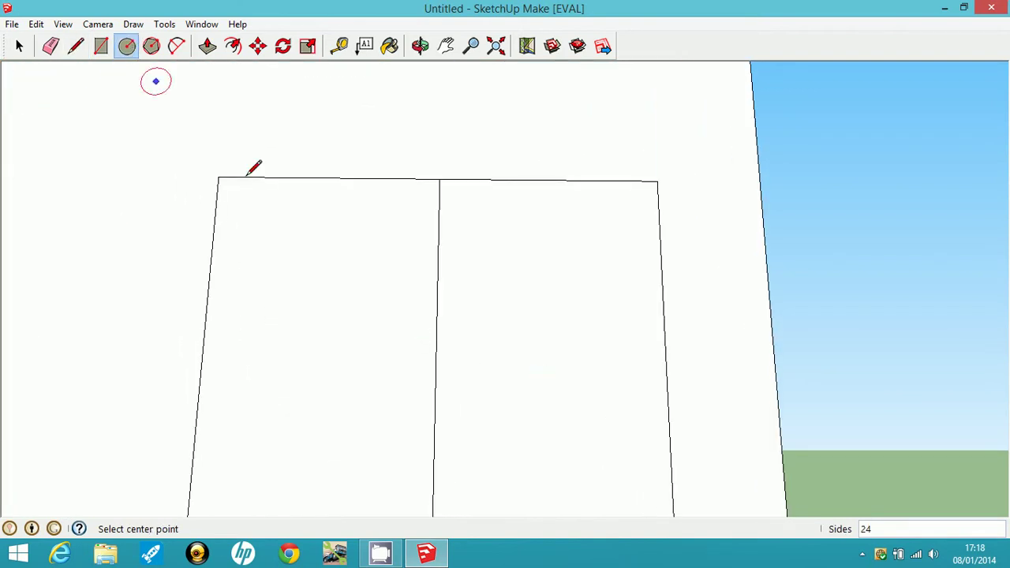
{"action": "left_click", "coordinate": [456, 401]}
{"action": "left_click", "coordinate": [467, 400]}
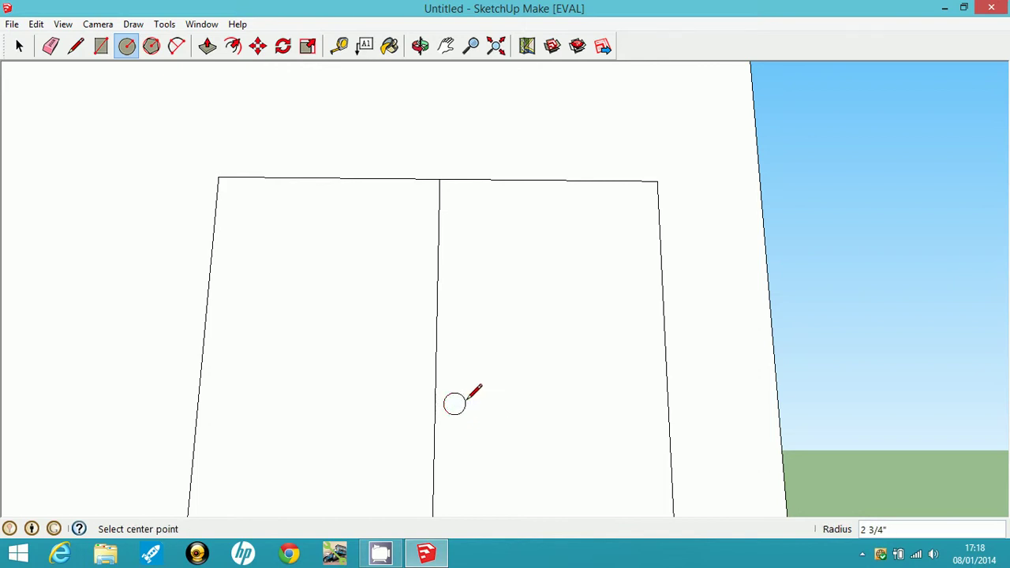
{"action": "left_click", "coordinate": [415, 403]}
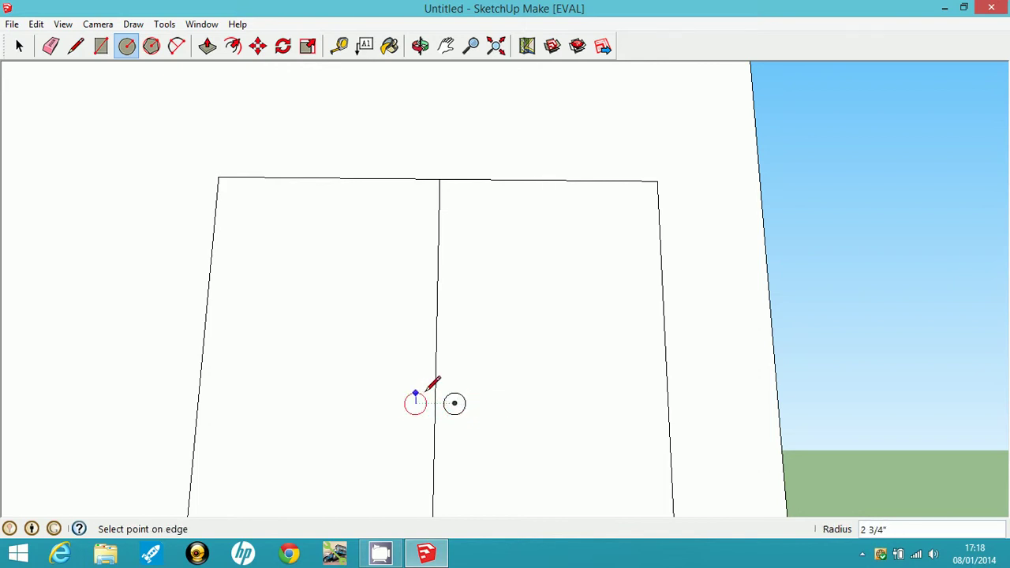
{"action": "left_click", "coordinate": [429, 389]}
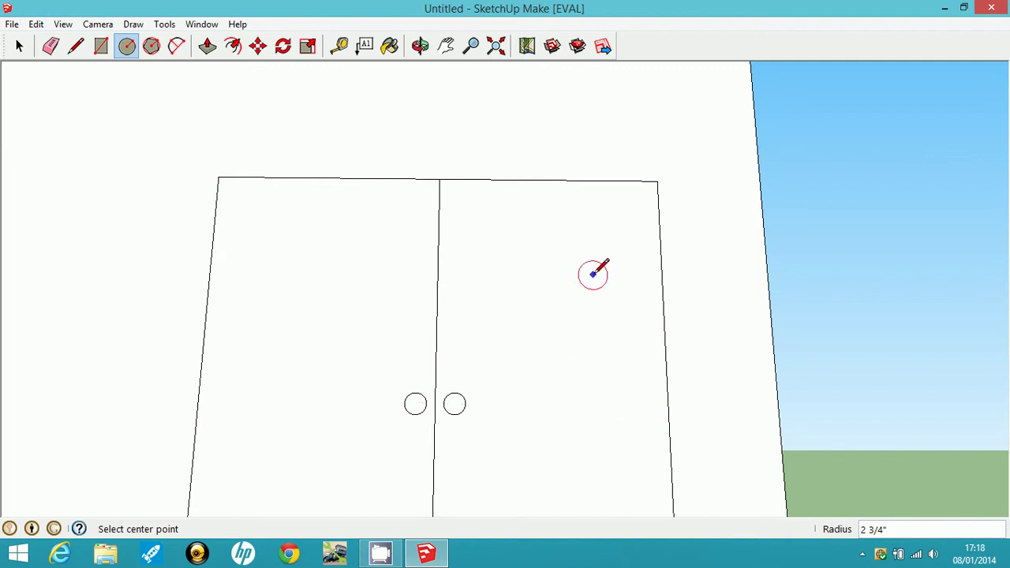
{"action": "scroll", "coordinate": [550, 306], "scroll_direction": "down", "scroll_amount": 3}
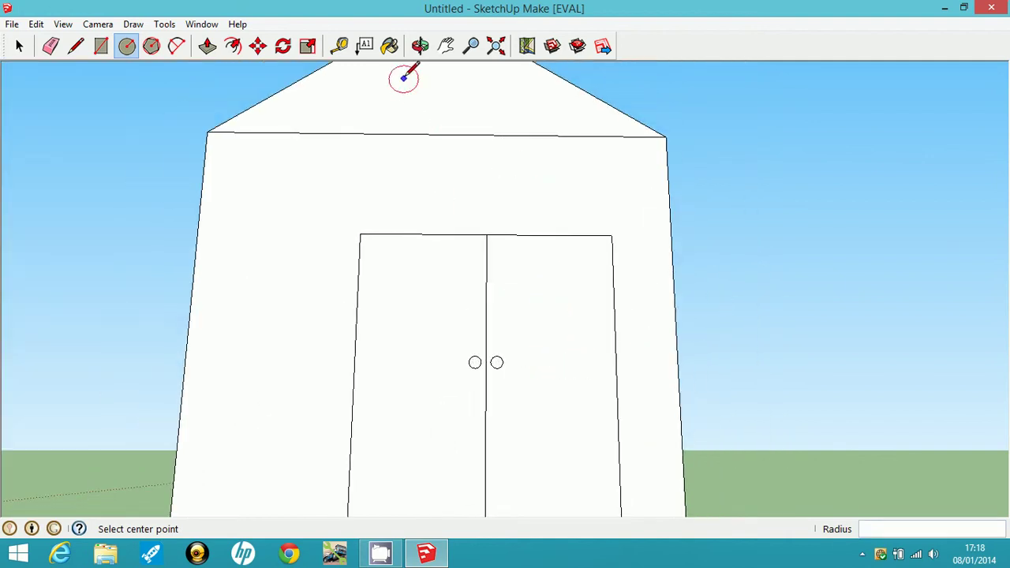
{"action": "left_click", "coordinate": [420, 53]}
{"action": "left_click_drag", "start_coordinate": [541, 287], "coordinate": [584, 113]}
{"action": "left_click_drag", "start_coordinate": [592, 378], "coordinate": [581, 413]}
{"action": "left_click_drag", "start_coordinate": [630, 242], "coordinate": [330, 207]}
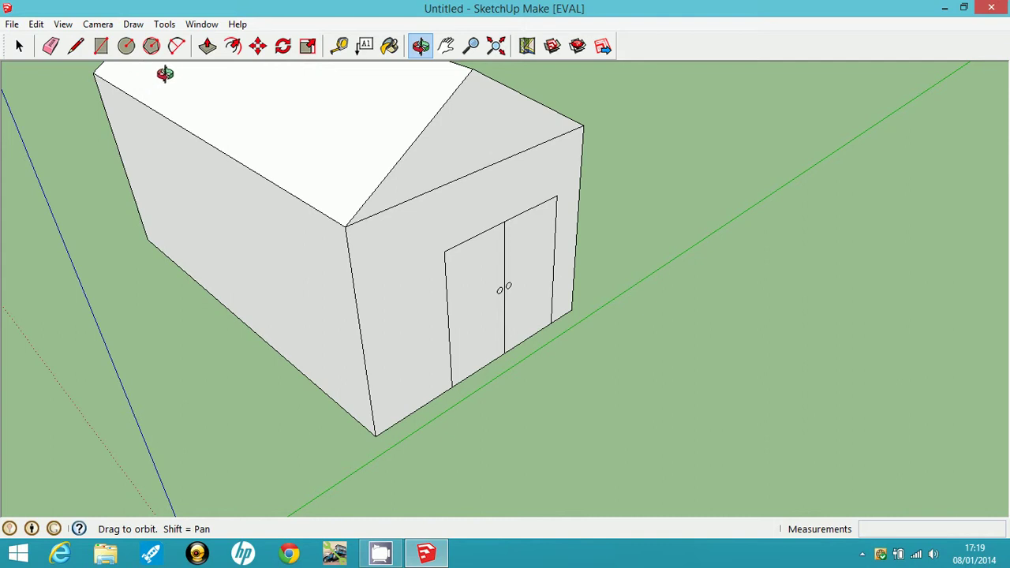
Load Brick_Antique from the Brick and Cladding materials collection as the paint
{"action": "left_click", "coordinate": [390, 46]}
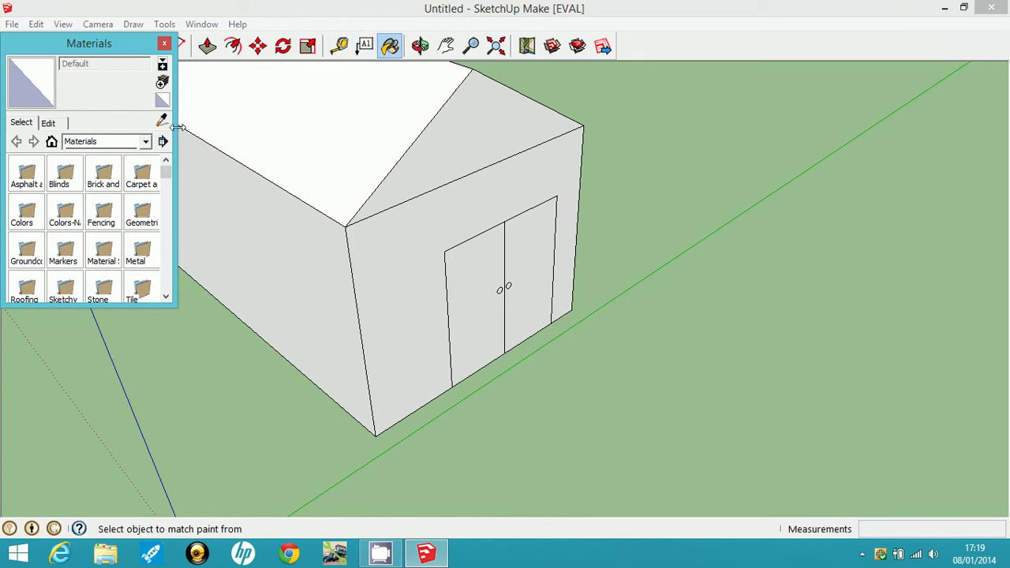
{"action": "left_click", "coordinate": [143, 146]}
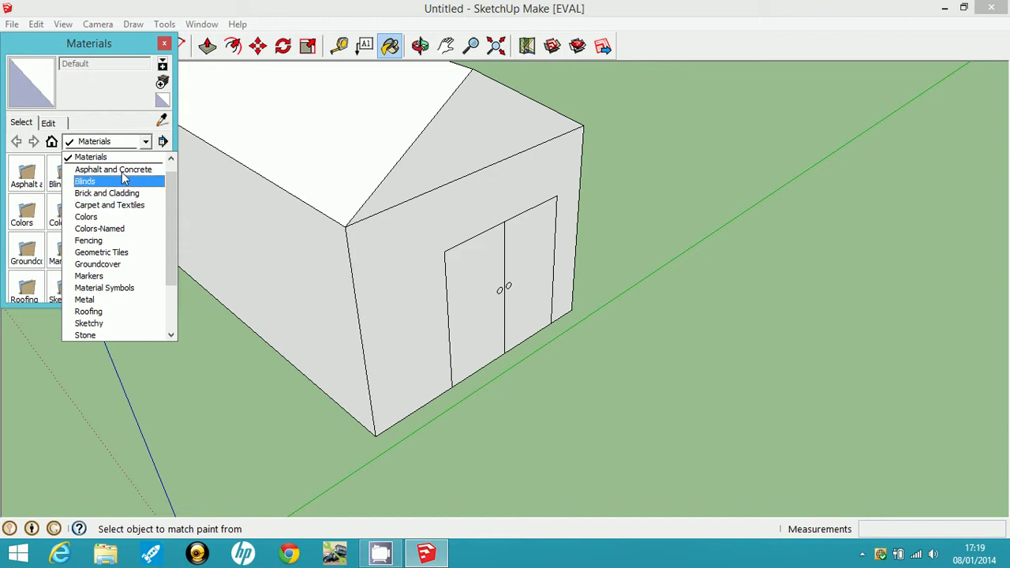
{"action": "left_click", "coordinate": [110, 142]}
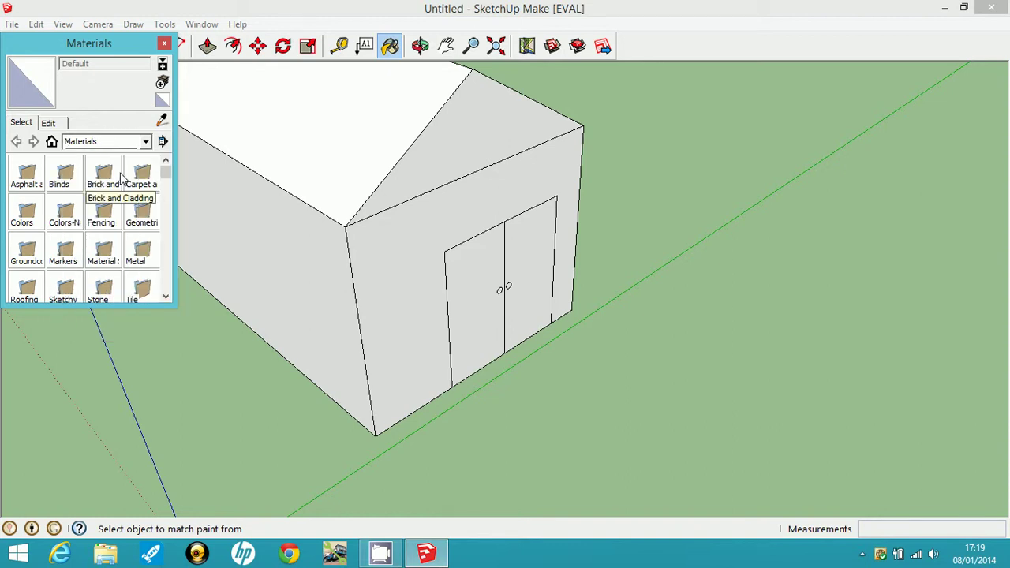
{"action": "left_click", "coordinate": [145, 144]}
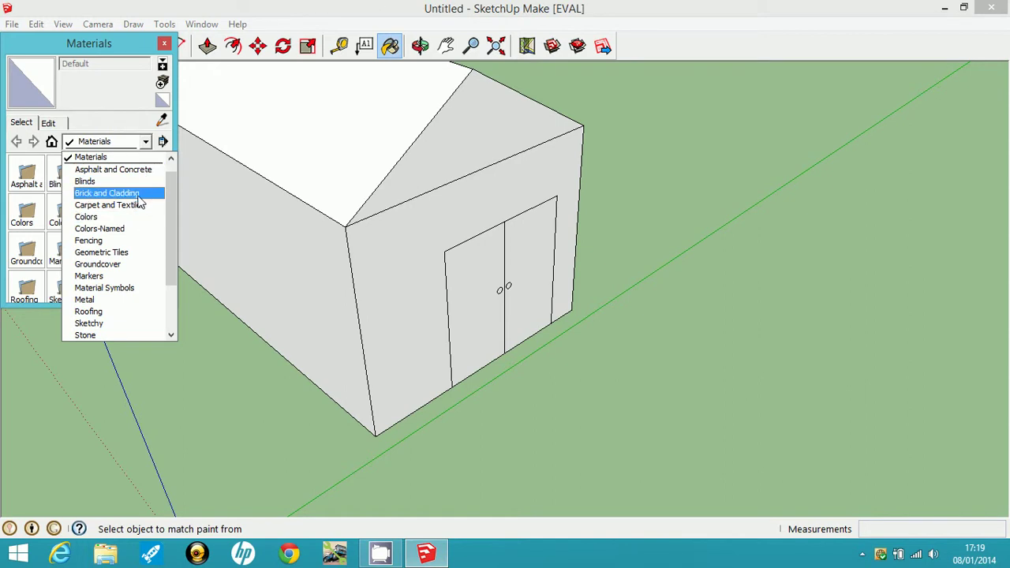
{"action": "left_click", "coordinate": [137, 194]}
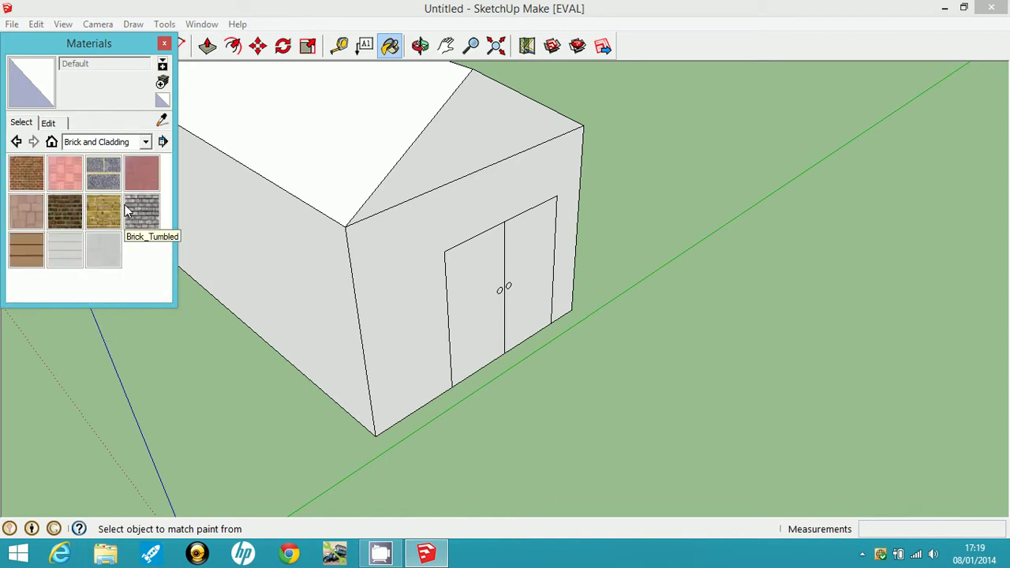
{"action": "left_click", "coordinate": [32, 182]}
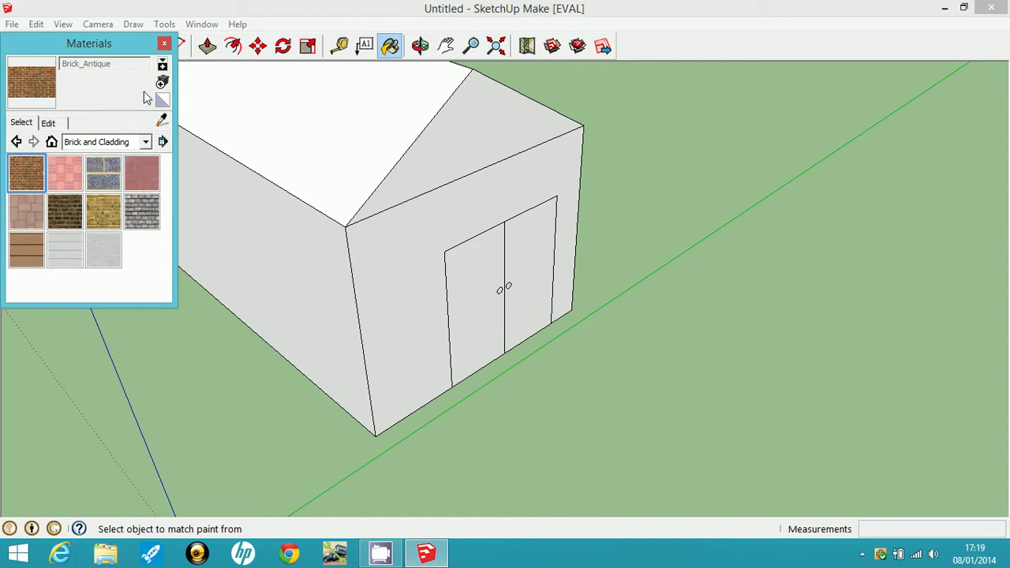
Paint both side walls, the door wall, front gable and underside Brick_Antique
{"action": "left_click", "coordinate": [228, 206]}
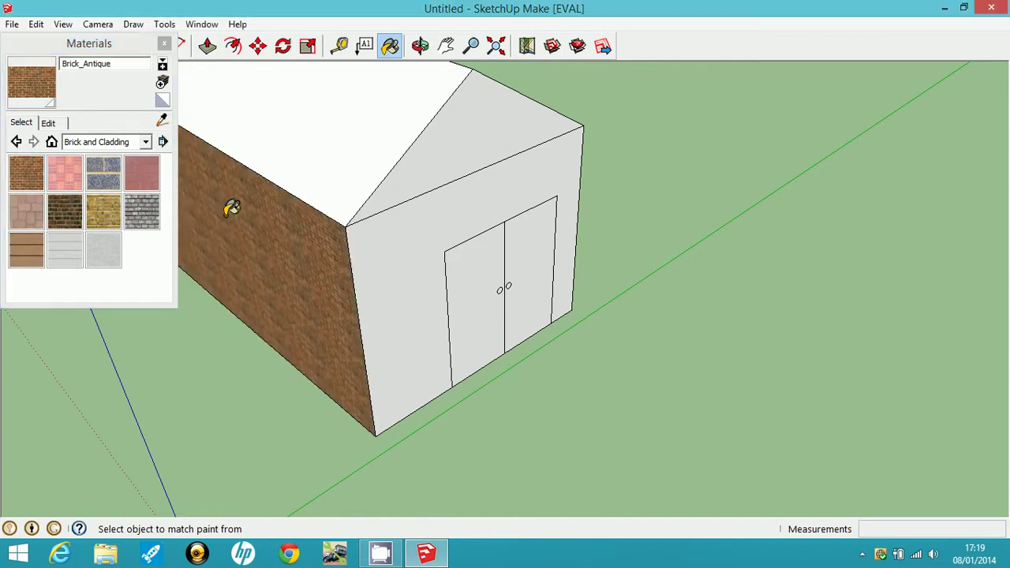
{"action": "left_click", "coordinate": [392, 245]}
{"action": "left_click", "coordinate": [436, 164]}
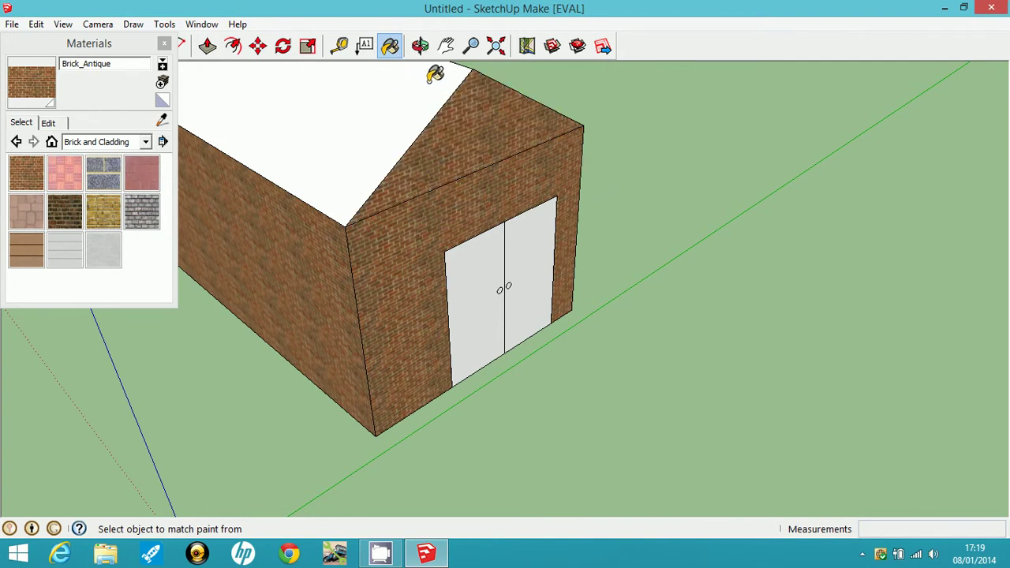
{"action": "left_click", "coordinate": [420, 46]}
{"action": "left_click_drag", "start_coordinate": [473, 118], "coordinate": [550, 205]}
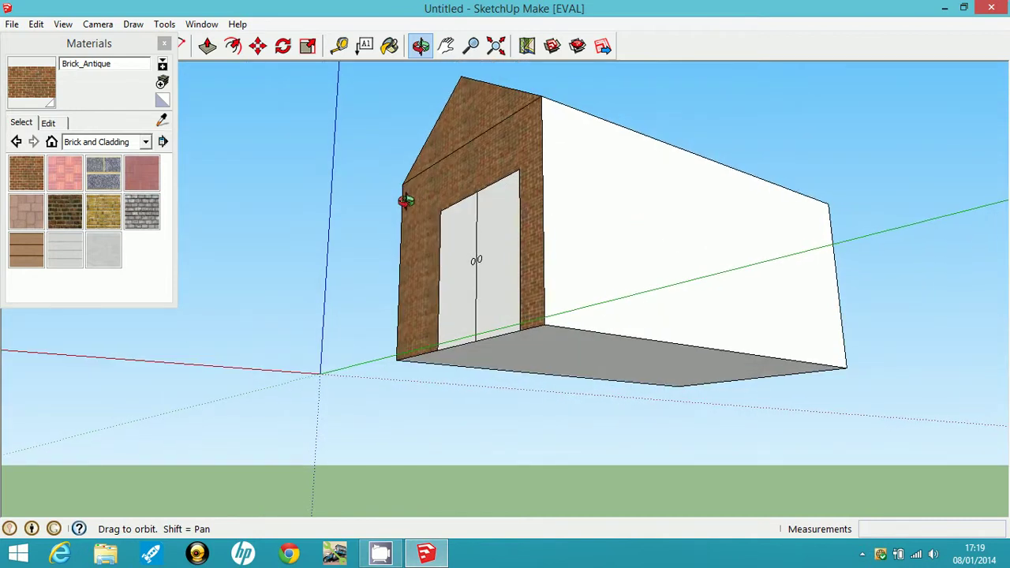
{"action": "left_click", "coordinate": [389, 46]}
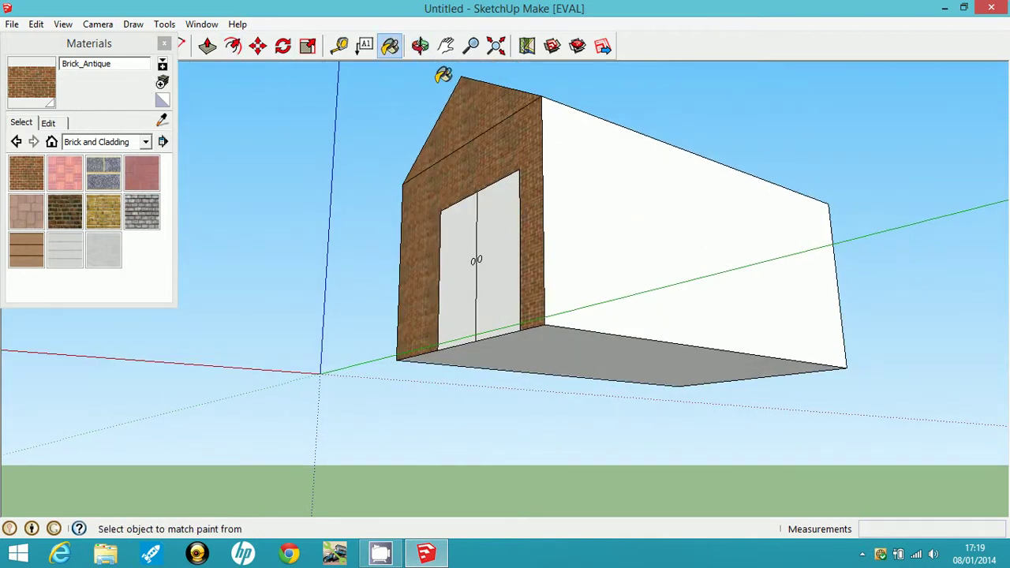
{"action": "left_click", "coordinate": [659, 268]}
{"action": "left_click", "coordinate": [640, 338]}
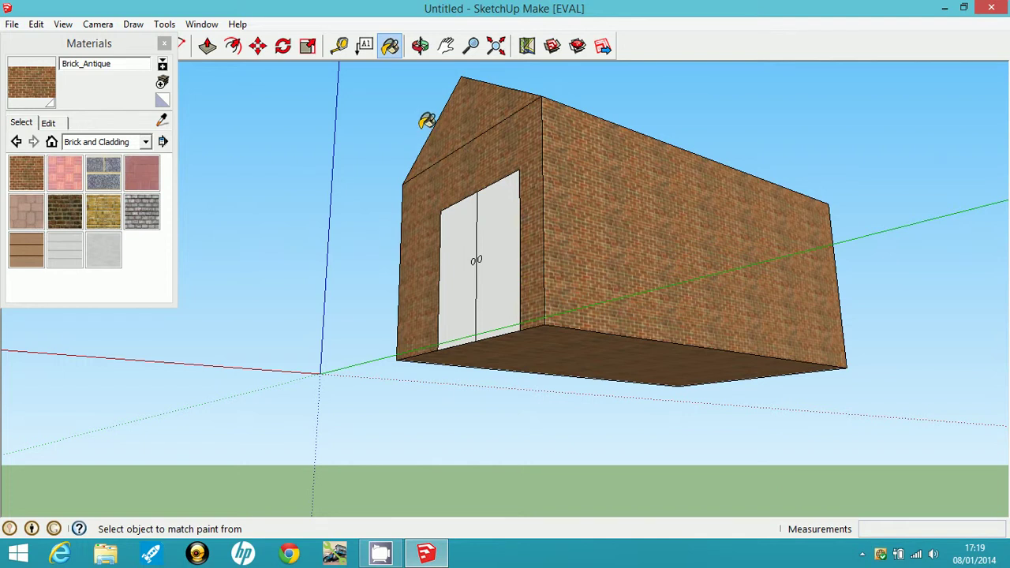
Paint the rear wall and rear gable in Brick_Antique
{"action": "left_click", "coordinate": [420, 46]}
{"action": "left_click_drag", "start_coordinate": [697, 277], "coordinate": [595, 234]}
{"action": "left_click_drag", "start_coordinate": [860, 323], "coordinate": [727, 294]}
{"action": "left_click_drag", "start_coordinate": [611, 327], "coordinate": [586, 362]}
{"action": "left_click_drag", "start_coordinate": [615, 266], "coordinate": [588, 277]}
{"action": "left_click", "coordinate": [390, 45]}
{"action": "left_click", "coordinate": [582, 218]}
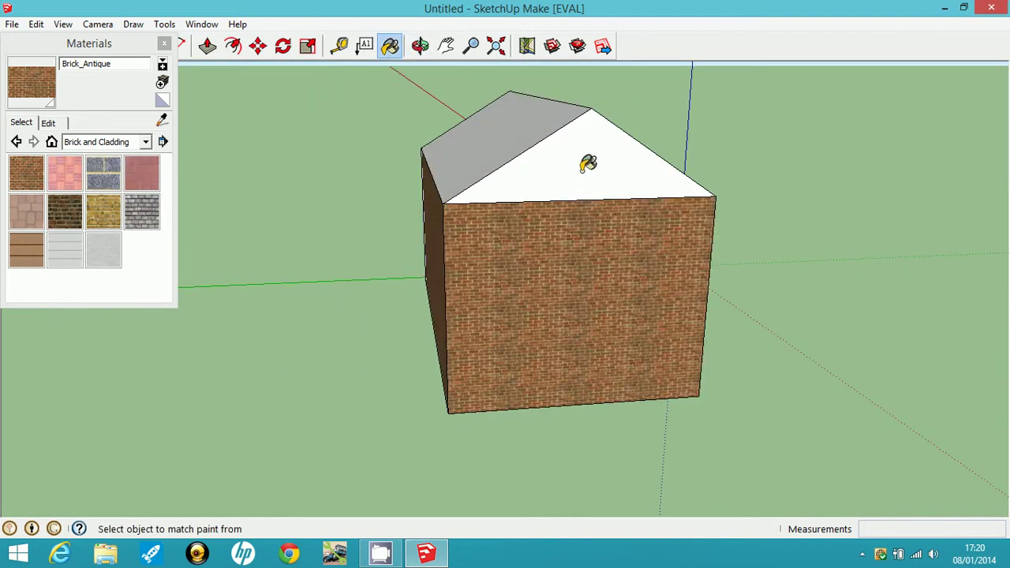
{"action": "left_click", "coordinate": [589, 164]}
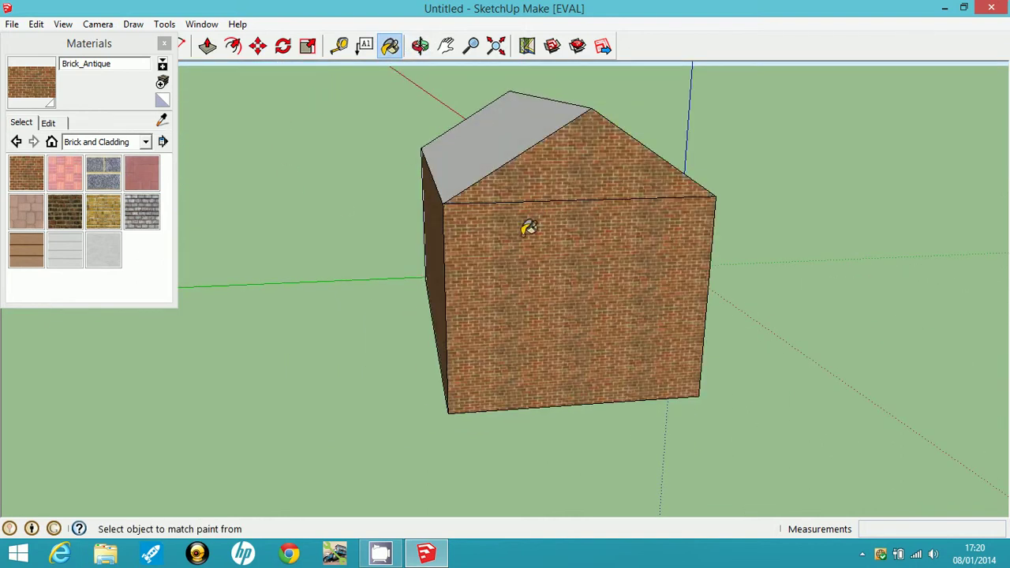
{"action": "left_click", "coordinate": [420, 46]}
{"action": "left_click_drag", "start_coordinate": [382, 259], "coordinate": [769, 216]}
{"action": "left_click_drag", "start_coordinate": [498, 225], "coordinate": [692, 325]}
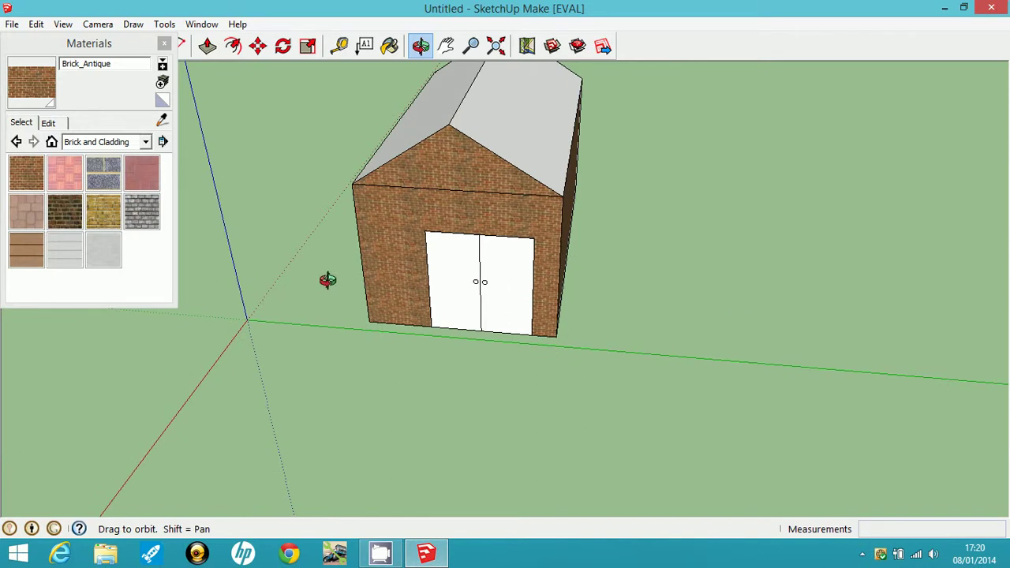
Paint both roof slopes with Roofing_Shingles_GAF from the Roofing collection and close the Materials panel
{"action": "left_click", "coordinate": [146, 142]}
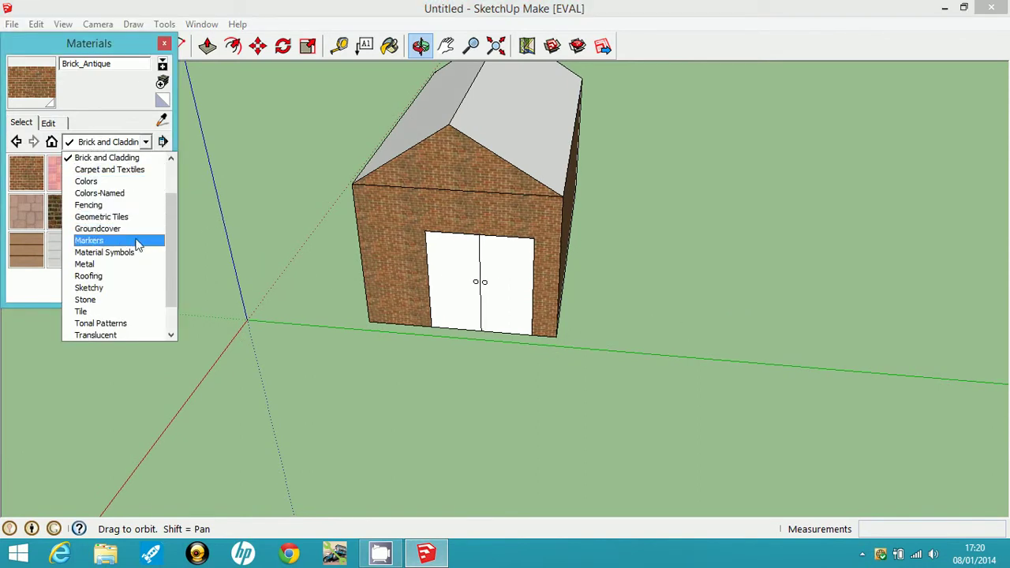
{"action": "left_click", "coordinate": [125, 276]}
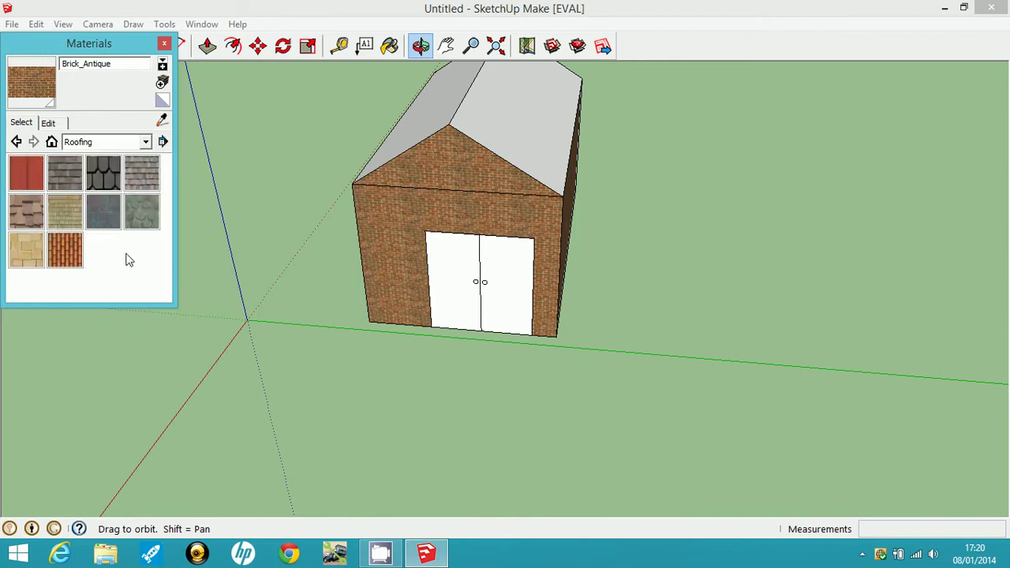
{"action": "left_click", "coordinate": [103, 171]}
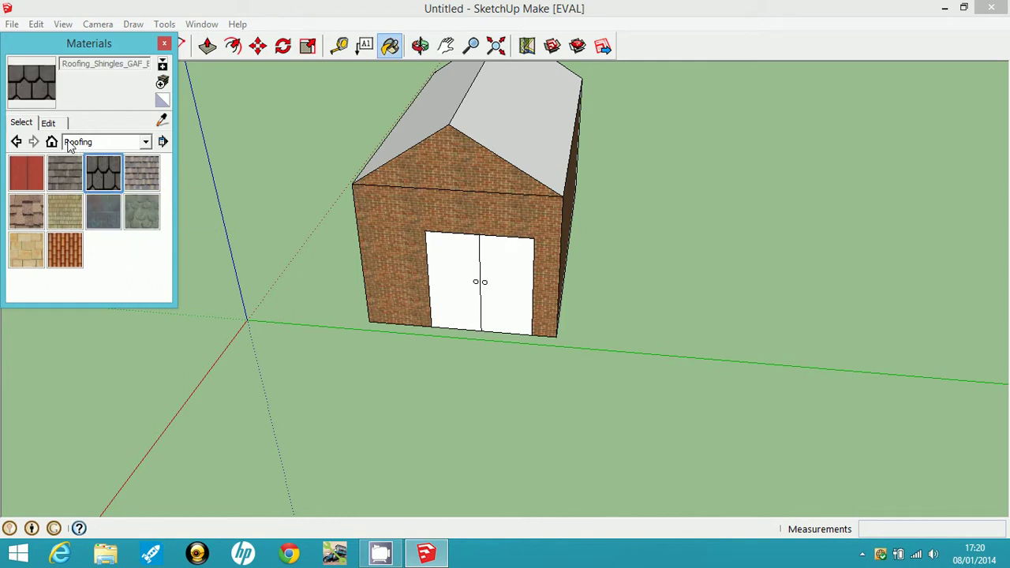
{"action": "left_click", "coordinate": [414, 118]}
{"action": "left_click", "coordinate": [491, 133]}
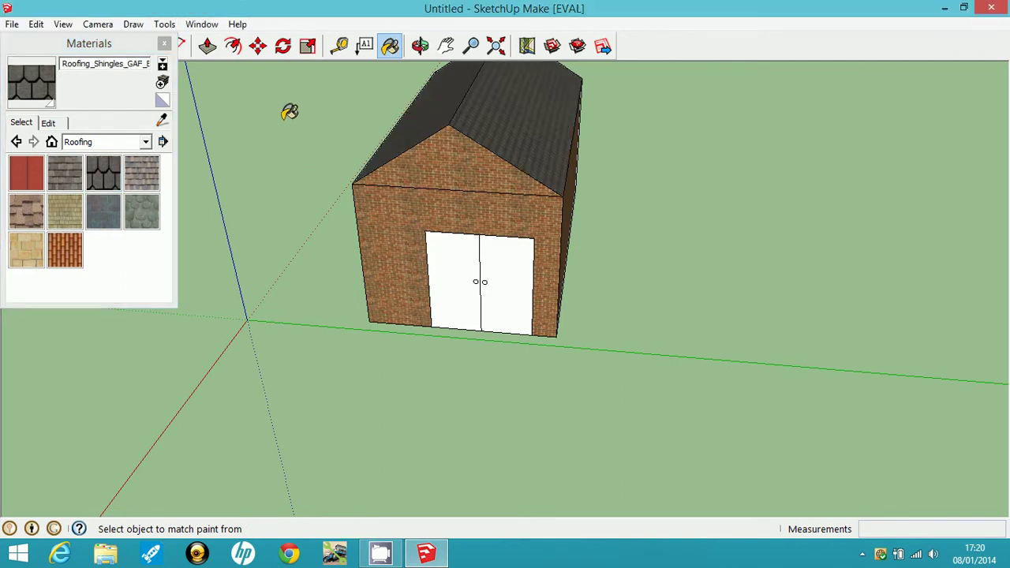
{"action": "left_click", "coordinate": [164, 44]}
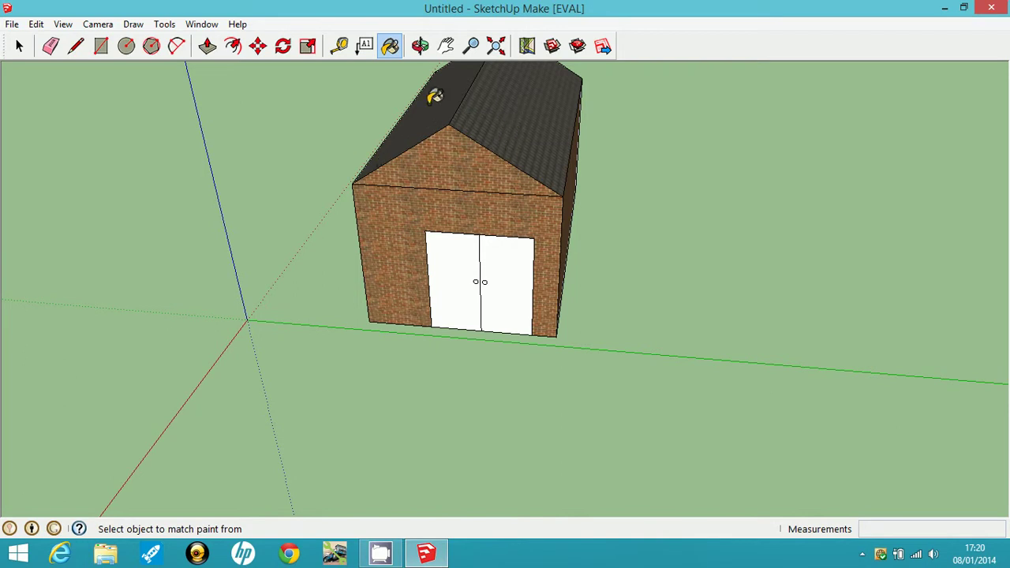
{"action": "left_click", "coordinate": [420, 46]}
{"action": "left_click_drag", "start_coordinate": [559, 166], "coordinate": [585, 270]}
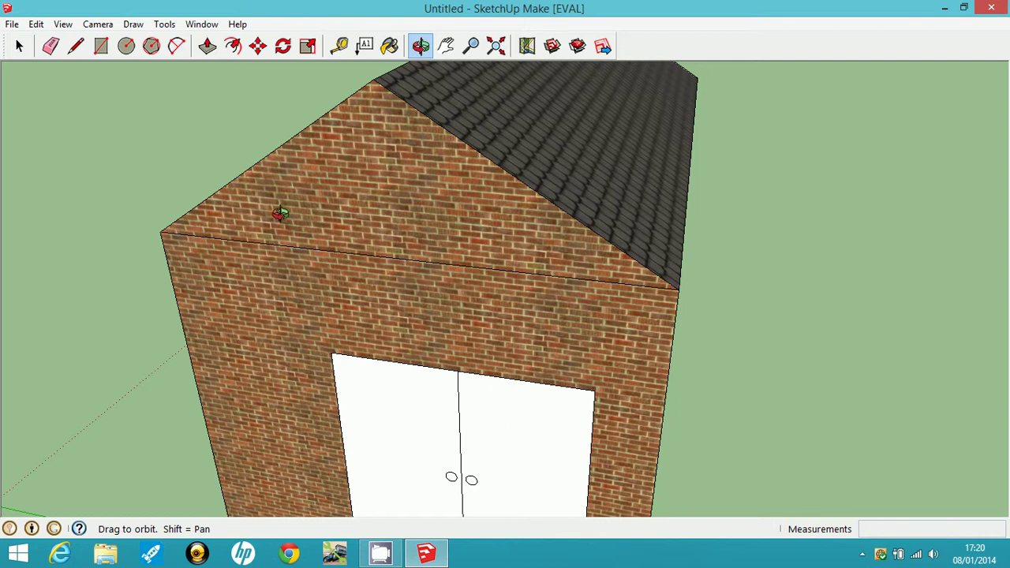
Orbit to the side wall and erase the horizontal line across its brick
{"action": "left_click_drag", "start_coordinate": [280, 213], "coordinate": [347, 202]}
{"action": "left_click_drag", "start_coordinate": [540, 201], "coordinate": [465, 219]}
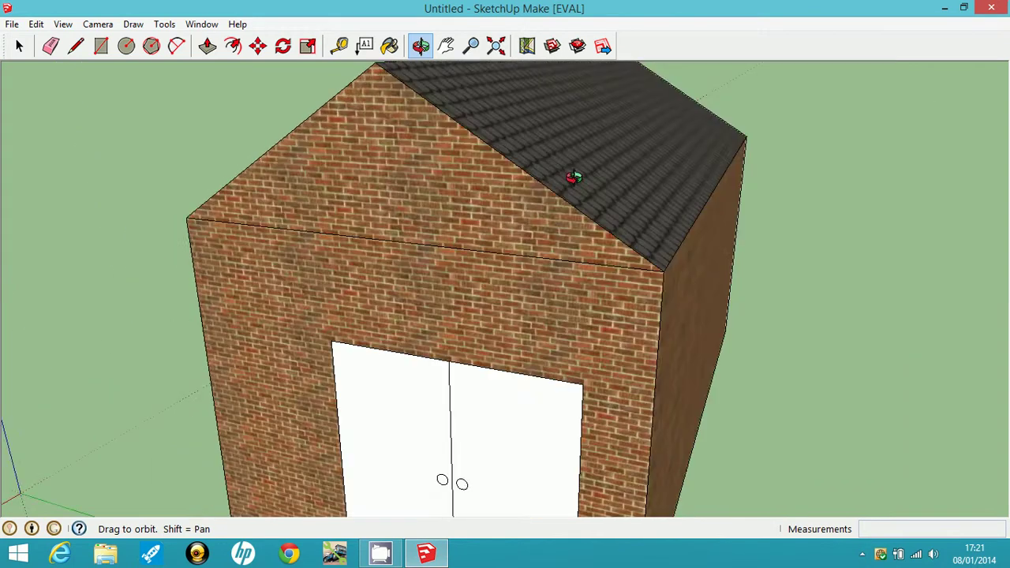
{"action": "left_click_drag", "start_coordinate": [574, 178], "coordinate": [273, 163]}
{"action": "left_click", "coordinate": [52, 46]}
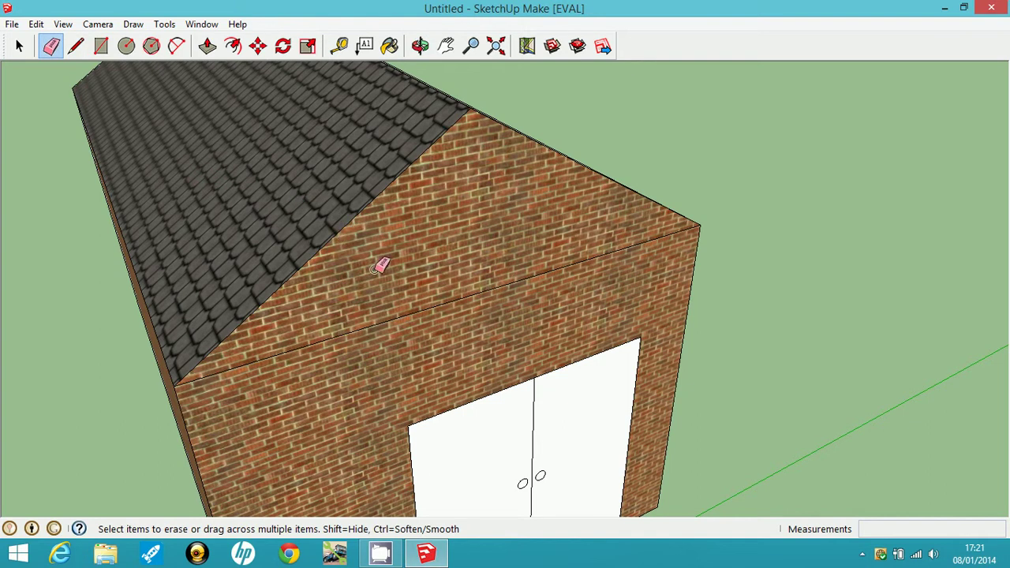
{"action": "left_click", "coordinate": [417, 311]}
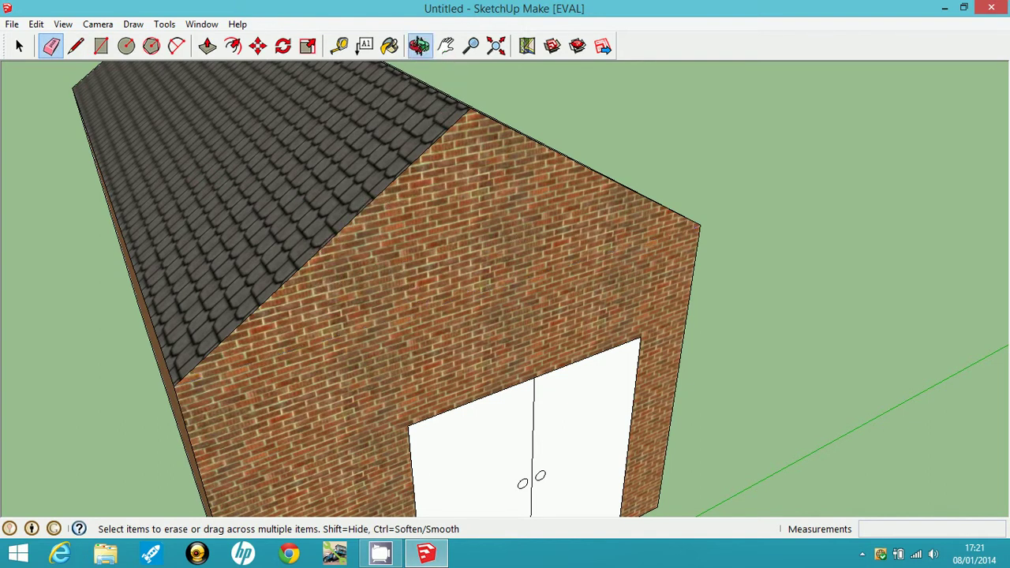
Erase the brick wall's top horizontal edge, then orbit toward the barn front
{"action": "left_click", "coordinate": [420, 46]}
{"action": "mouse_move", "coordinate": [600, 237]}
{"action": "left_mouse_down"}
{"action": "mouse_move", "coordinate": [670, 305]}
{"action": "mouse_move", "coordinate": [1008, 286]}
{"action": "mouse_move", "coordinate": [767, 159]}
{"action": "mouse_move", "coordinate": [731, 210]}
{"action": "left_mouse_up"}
{"action": "scroll", "coordinate": [648, 286], "scroll_direction": "down", "scroll_amount": 3}
{"action": "scroll", "coordinate": [647, 285], "scroll_direction": "down", "scroll_amount": 6}
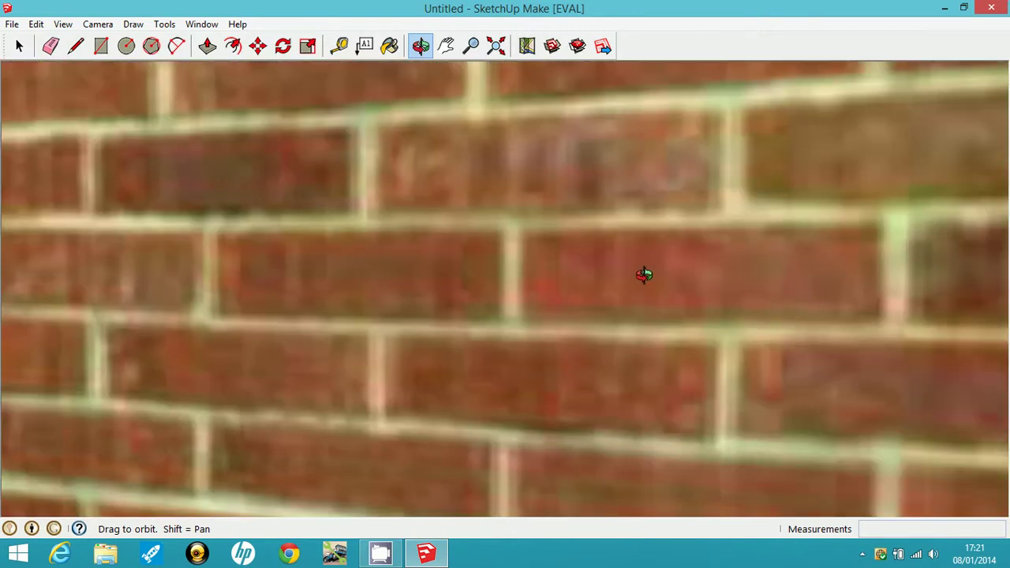
{"action": "scroll", "coordinate": [505, 273], "scroll_direction": "down", "scroll_amount": 5}
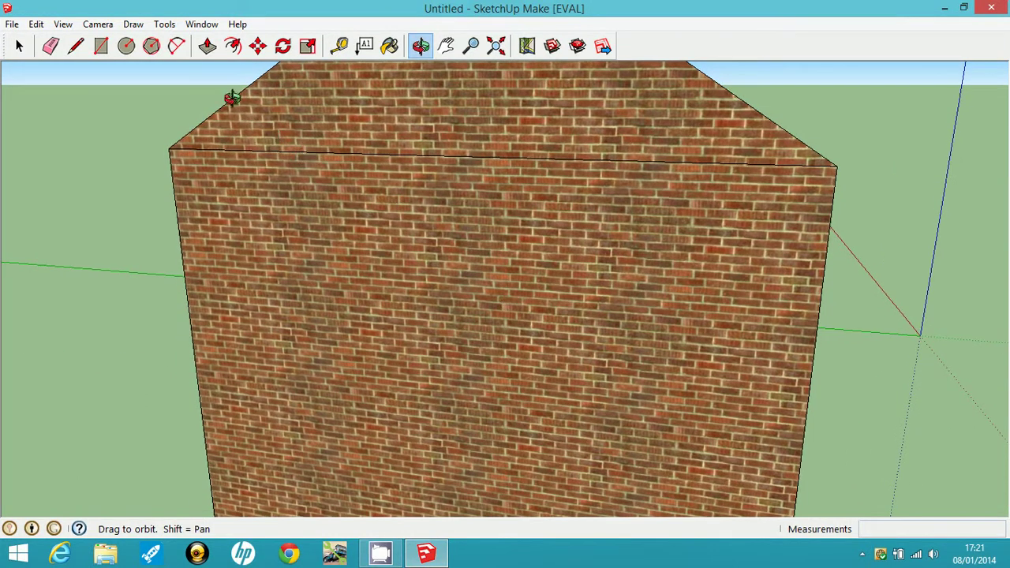
{"action": "left_click", "coordinate": [51, 46]}
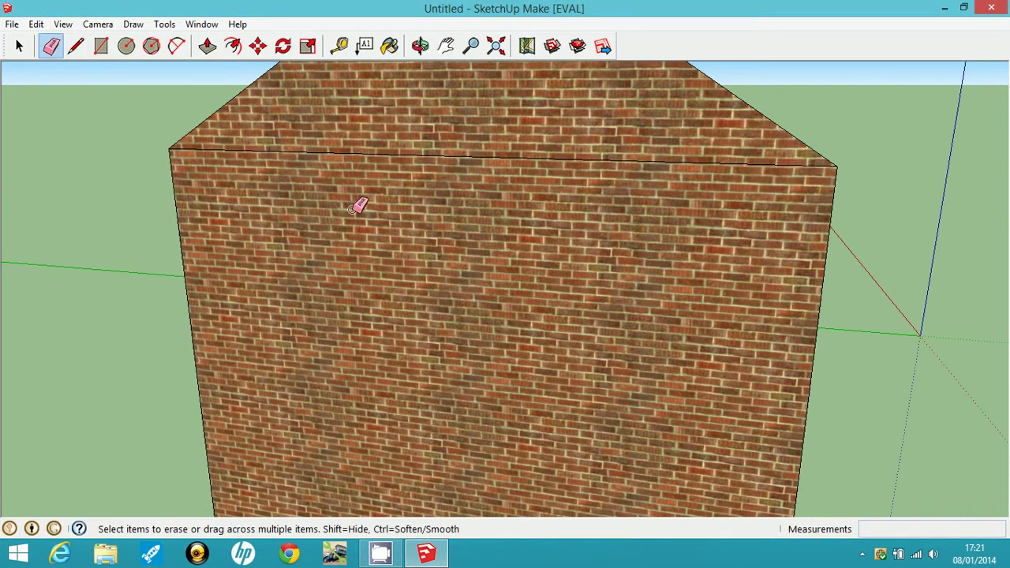
{"action": "left_click", "coordinate": [340, 151]}
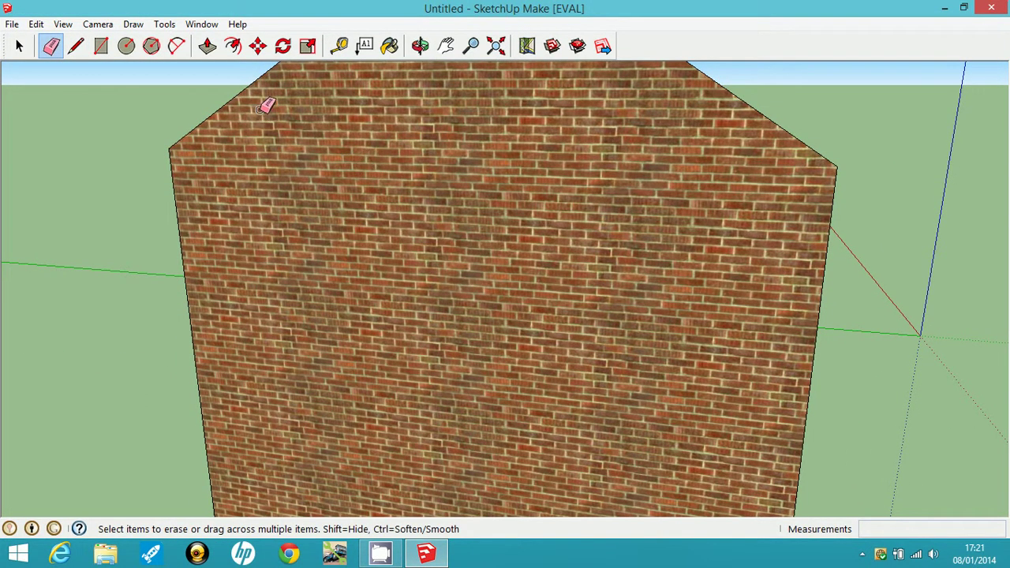
{"action": "left_click", "coordinate": [420, 46]}
{"action": "left_click_drag", "start_coordinate": [578, 173], "coordinate": [616, 246]}
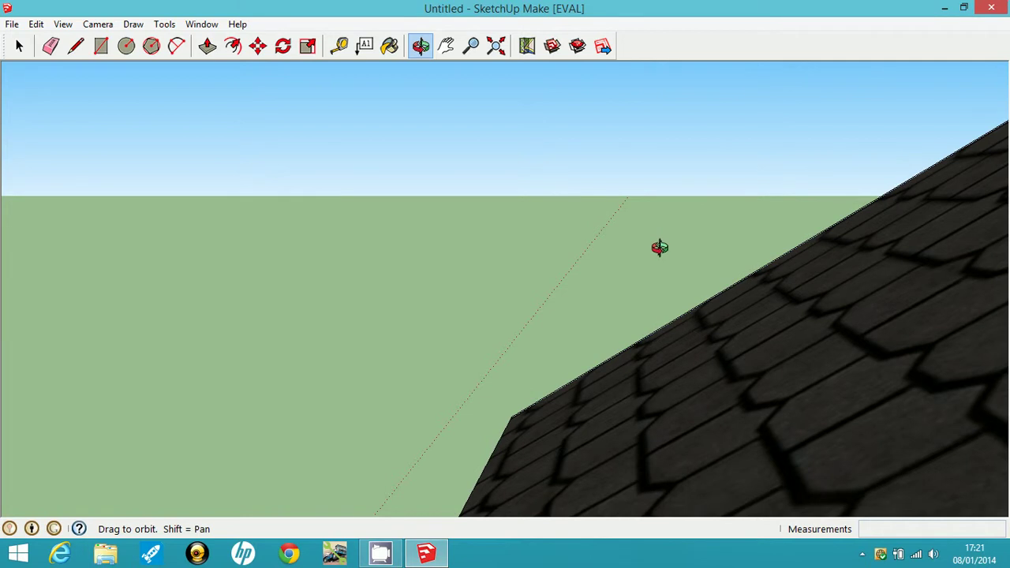
{"action": "left_click_drag", "start_coordinate": [682, 357], "coordinate": [779, 367]}
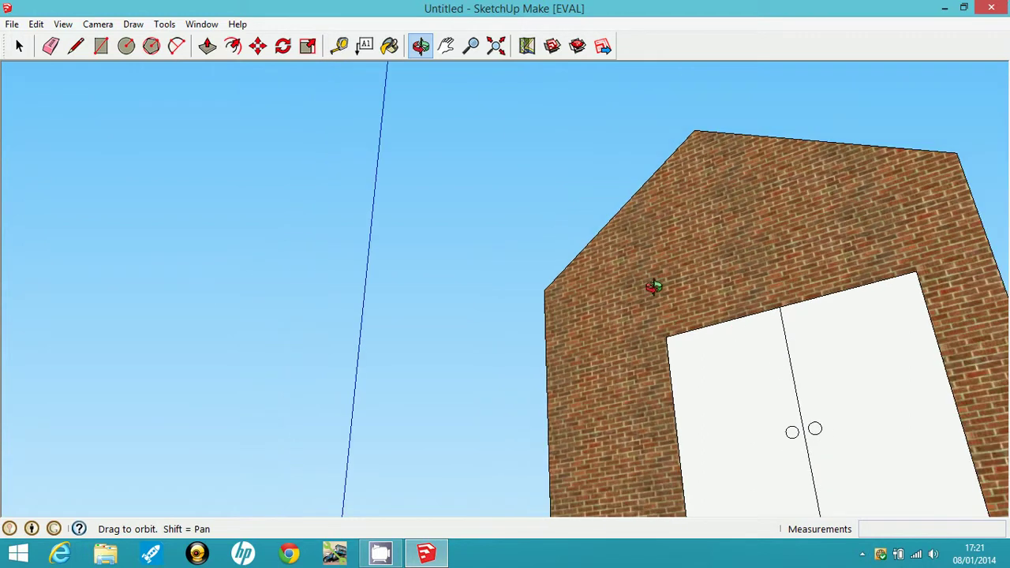
Paint both door panels with Metal_Steel_Textured from the Metal collection
{"action": "left_click", "coordinate": [389, 46]}
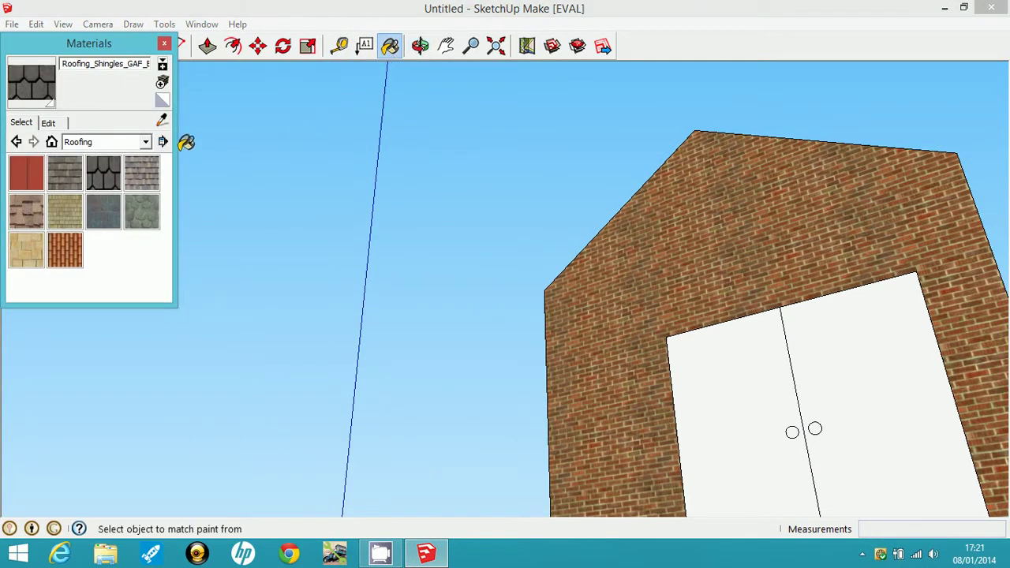
{"action": "left_click", "coordinate": [146, 141]}
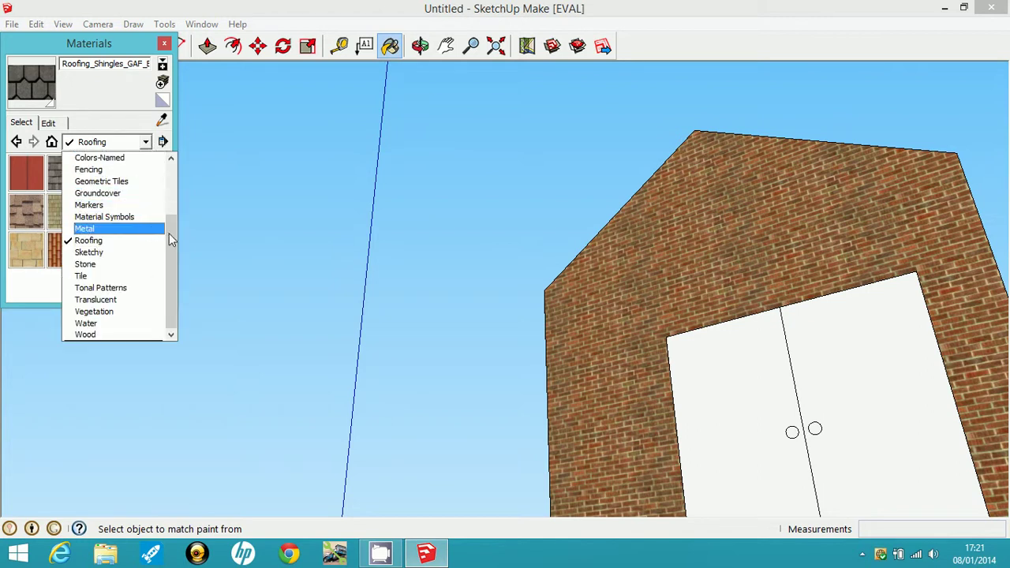
{"action": "left_click_drag", "start_coordinate": [169, 232], "coordinate": [171, 261]}
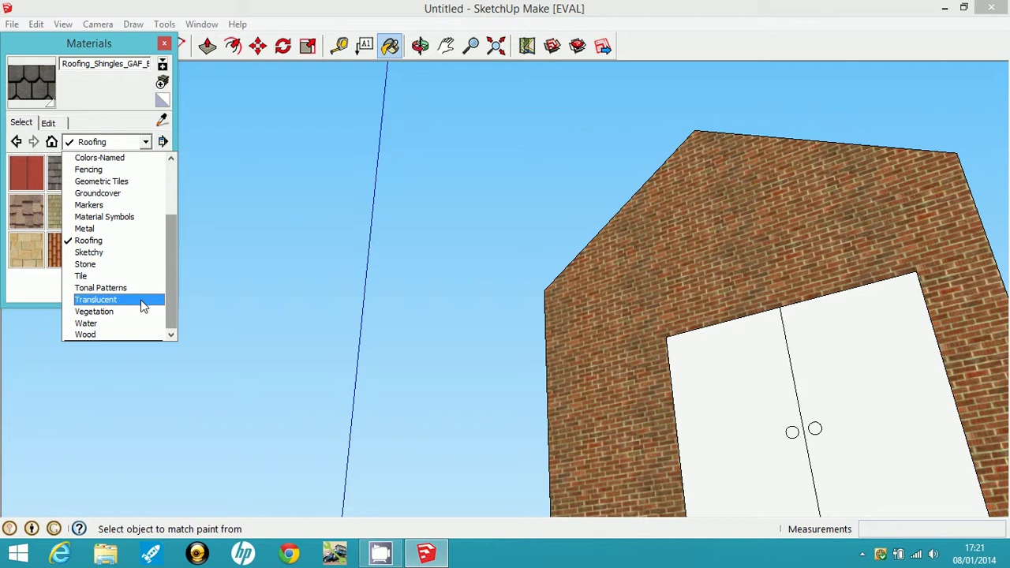
{"action": "left_click", "coordinate": [126, 229]}
{"action": "left_click", "coordinate": [67, 251]}
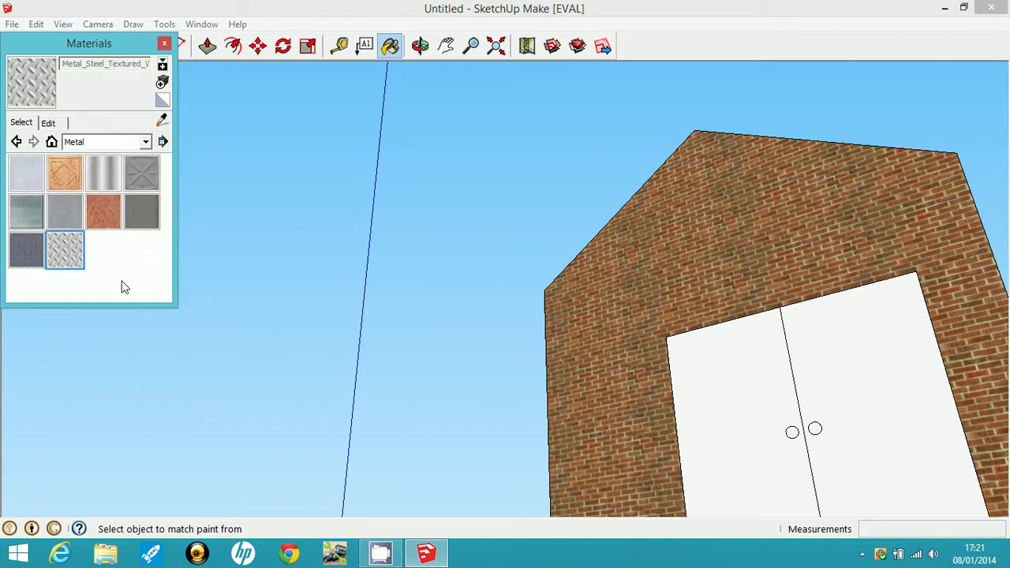
{"action": "left_click", "coordinate": [742, 379]}
{"action": "left_click", "coordinate": [843, 383]}
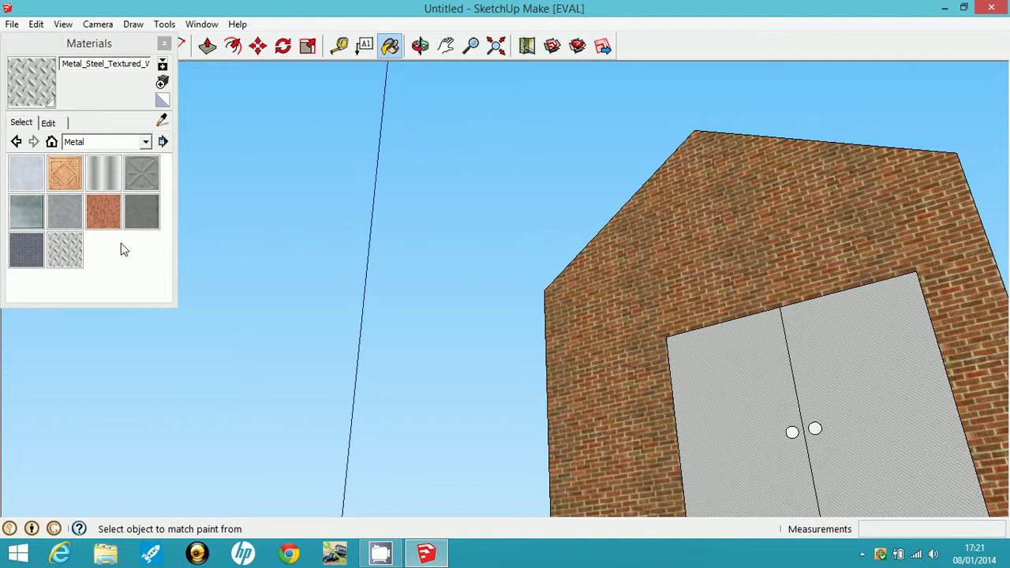
Browse the Tile collection and reopen the collections list in the Materials panel
{"action": "left_click", "coordinate": [145, 142]}
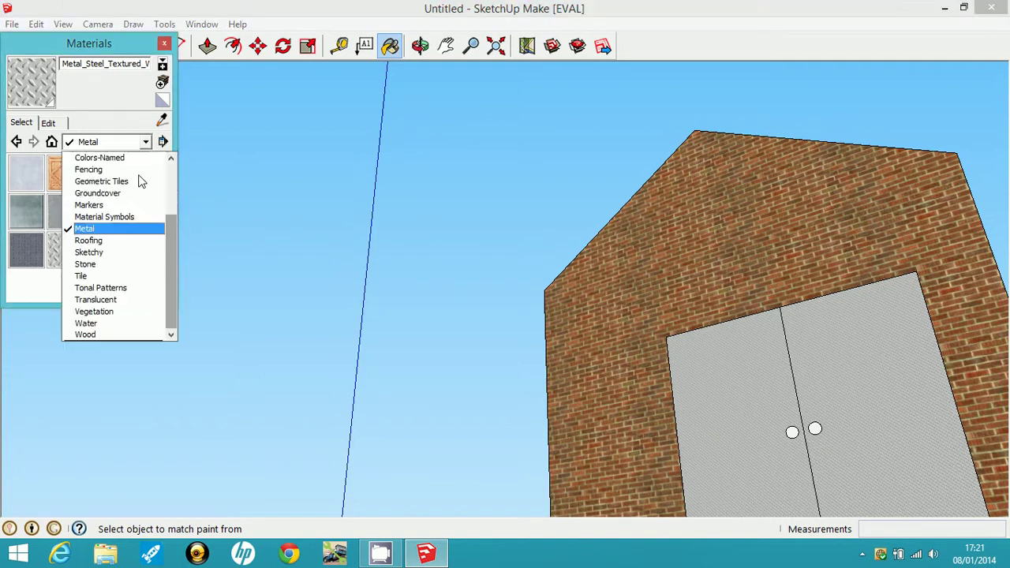
{"action": "left_click", "coordinate": [119, 274]}
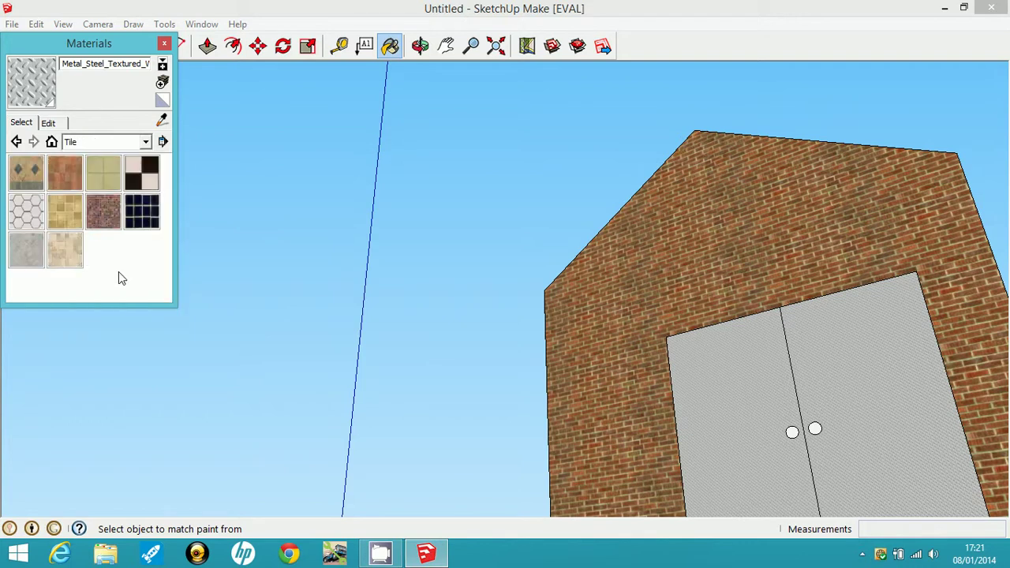
{"action": "left_click", "coordinate": [146, 142]}
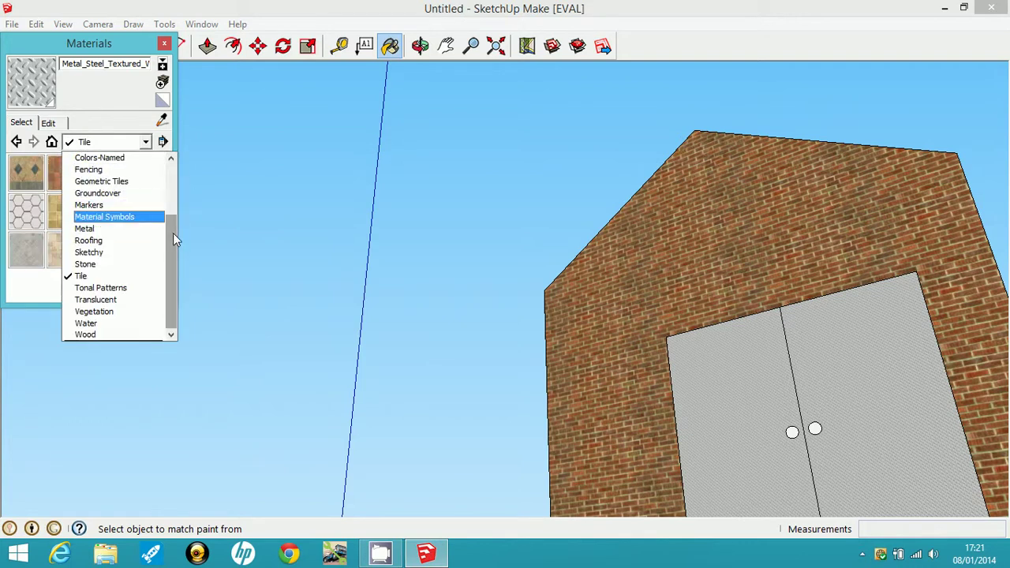
{"action": "left_click_drag", "start_coordinate": [173, 239], "coordinate": [170, 172]}
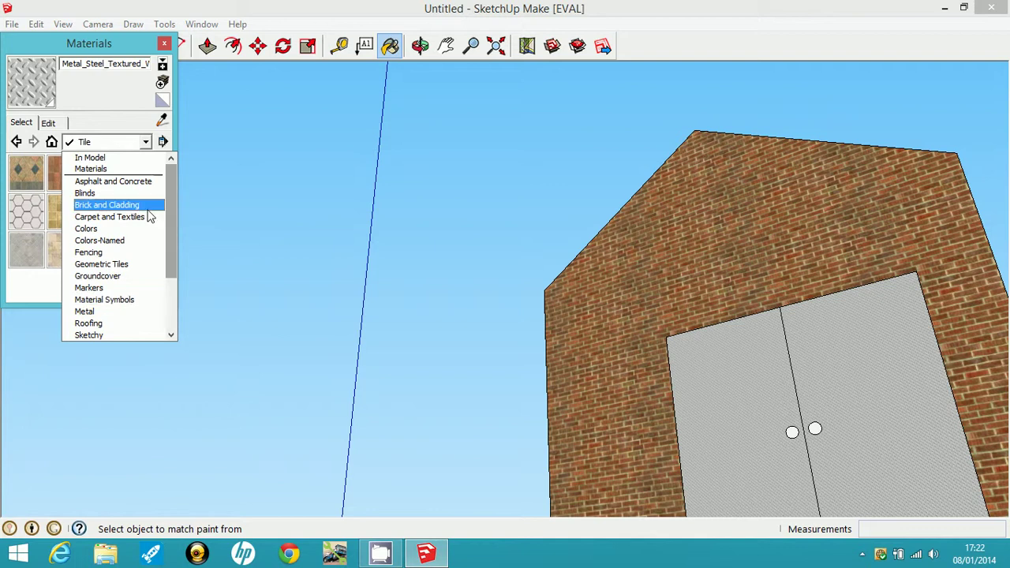
Paint both door knobs with sketch-stone from the Sketchy collection, then close the Materials panel
{"action": "left_click", "coordinate": [124, 253]}
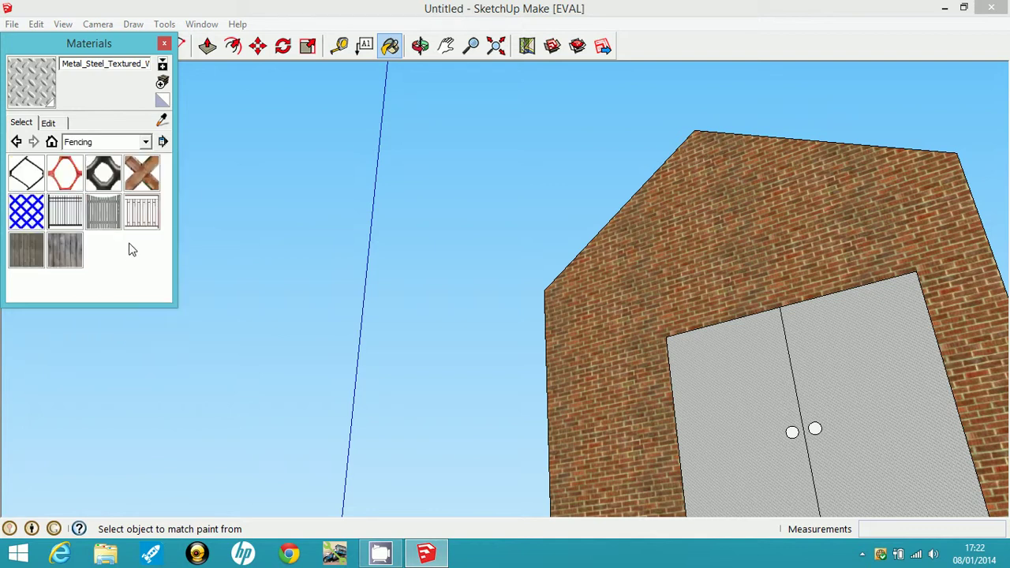
{"action": "left_click", "coordinate": [144, 146]}
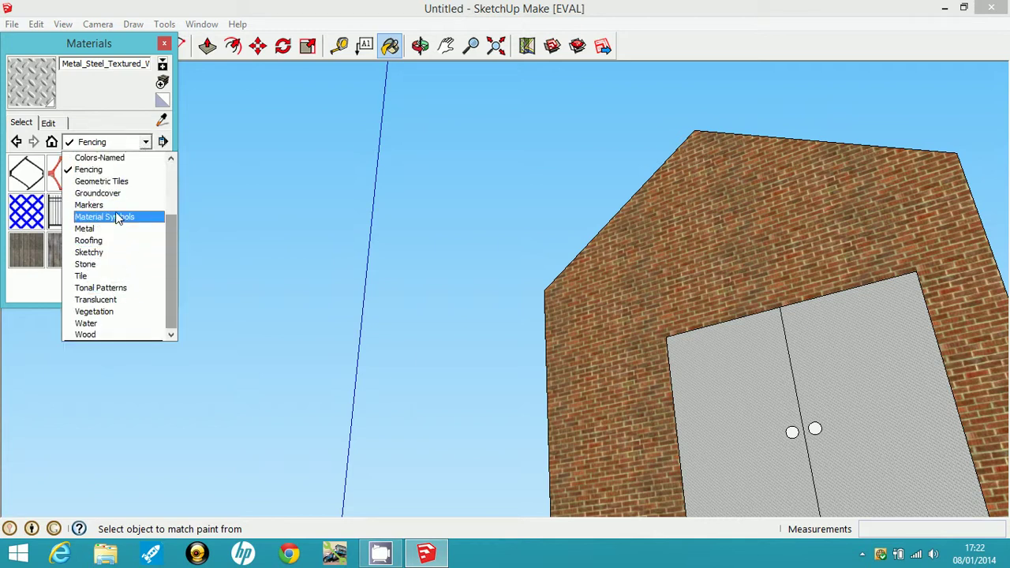
{"action": "left_click", "coordinate": [125, 254]}
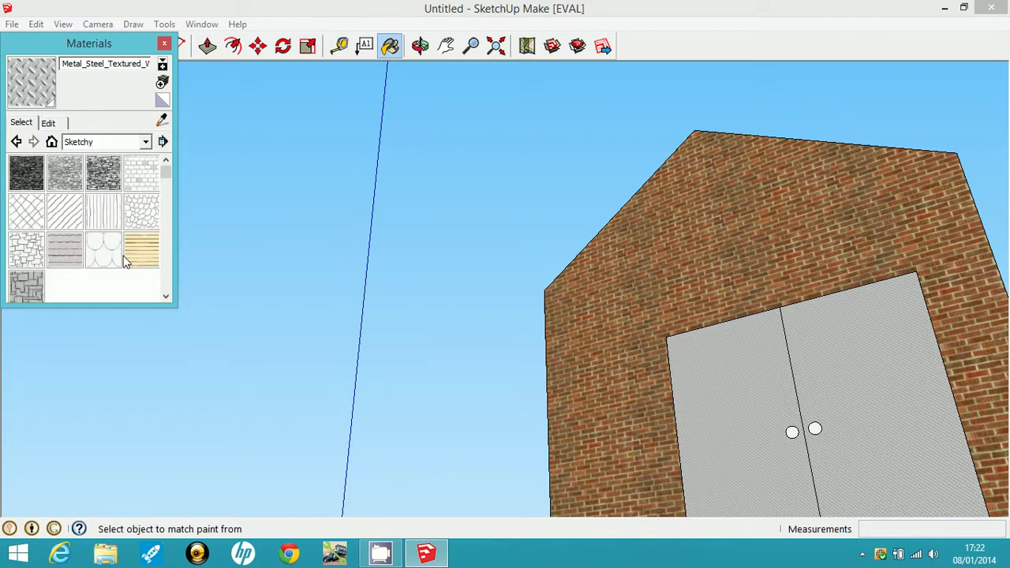
{"action": "left_click", "coordinate": [105, 173]}
{"action": "left_click", "coordinate": [793, 431]}
{"action": "left_click", "coordinate": [816, 429]}
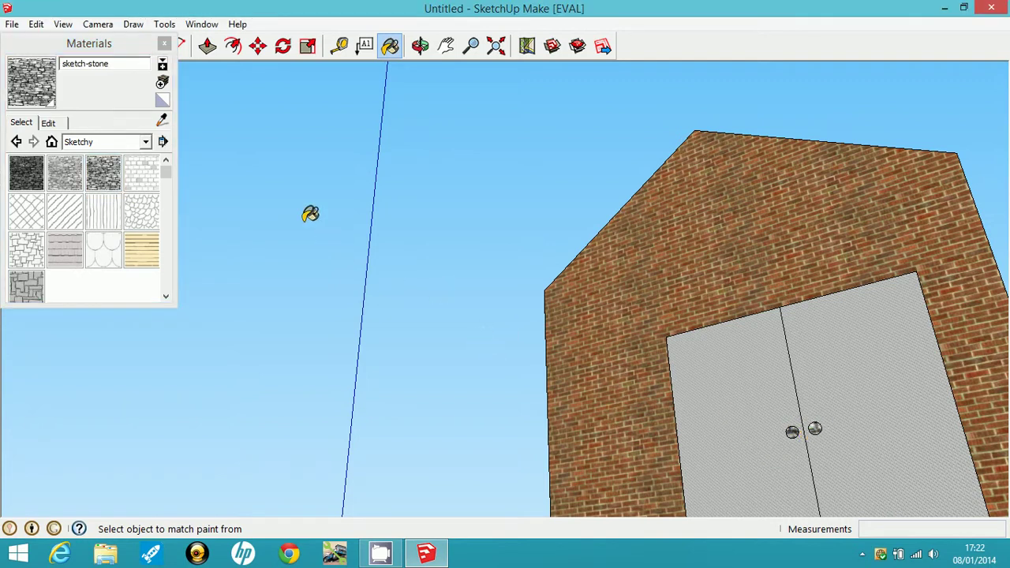
{"action": "left_click", "coordinate": [163, 45]}
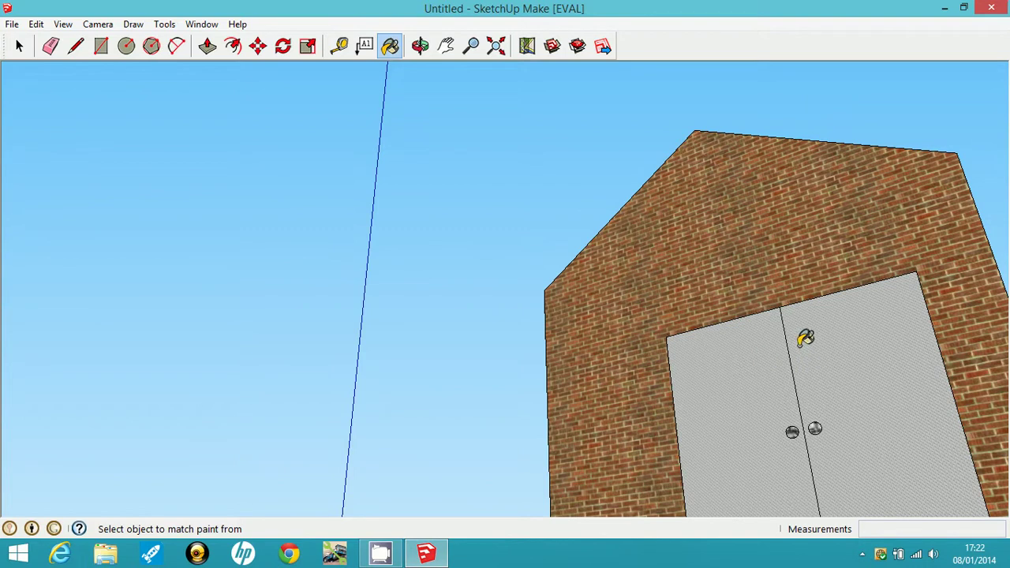
Zoom and orbit toward the steel doors, using the F4 right view, until the camera is inside
{"action": "left_click", "coordinate": [419, 52]}
{"action": "left_click_drag", "start_coordinate": [535, 174], "coordinate": [850, 426]}
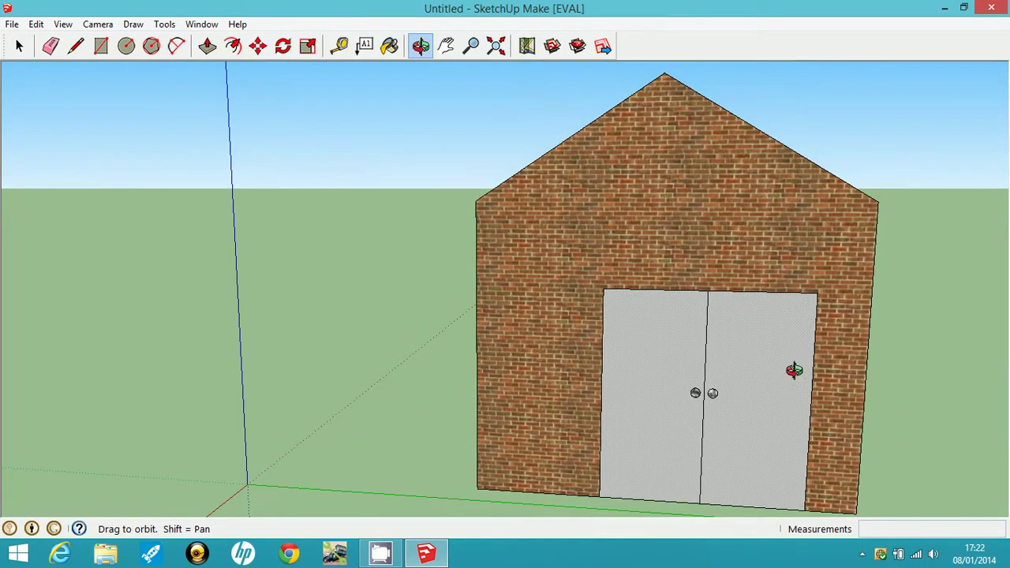
{"action": "scroll", "coordinate": [792, 368], "scroll_direction": "up", "scroll_amount": 8}
{"action": "scroll", "coordinate": [744, 311], "scroll_direction": "up", "scroll_amount": 4}
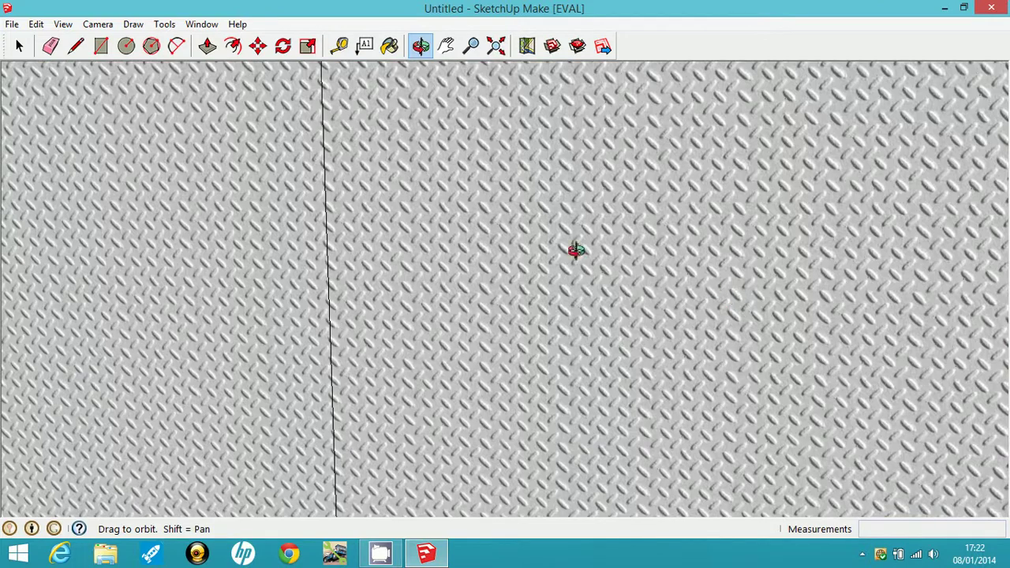
{"action": "key", "text": "F4"}
{"action": "left_click_drag", "start_coordinate": [469, 302], "coordinate": [564, 330]}
{"action": "scroll", "coordinate": [561, 233], "scroll_direction": "up", "scroll_amount": 10}
{"action": "left_click_drag", "start_coordinate": [502, 316], "coordinate": [597, 234]}
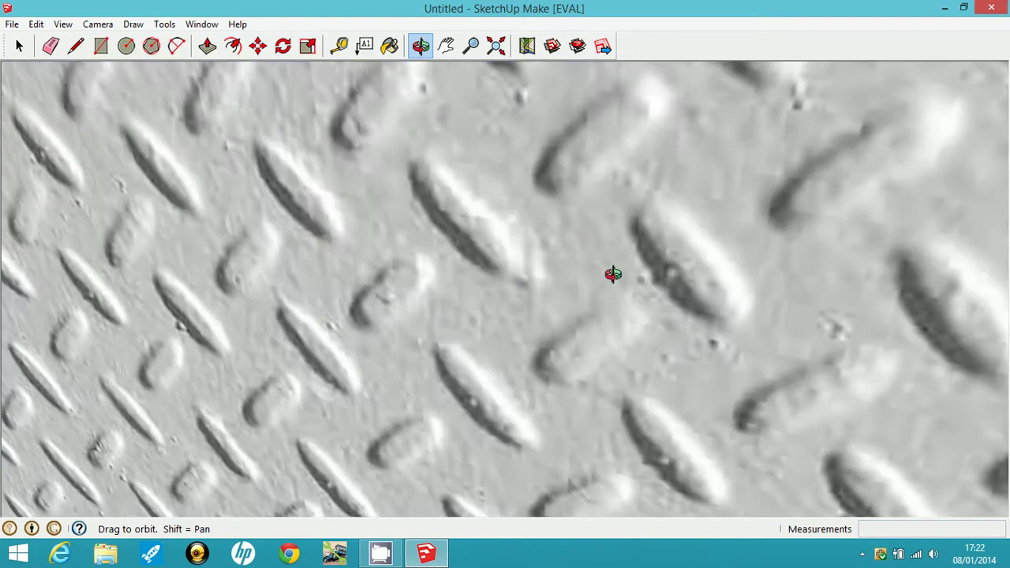
{"action": "scroll", "coordinate": [609, 267], "scroll_direction": "up", "scroll_amount": 10}
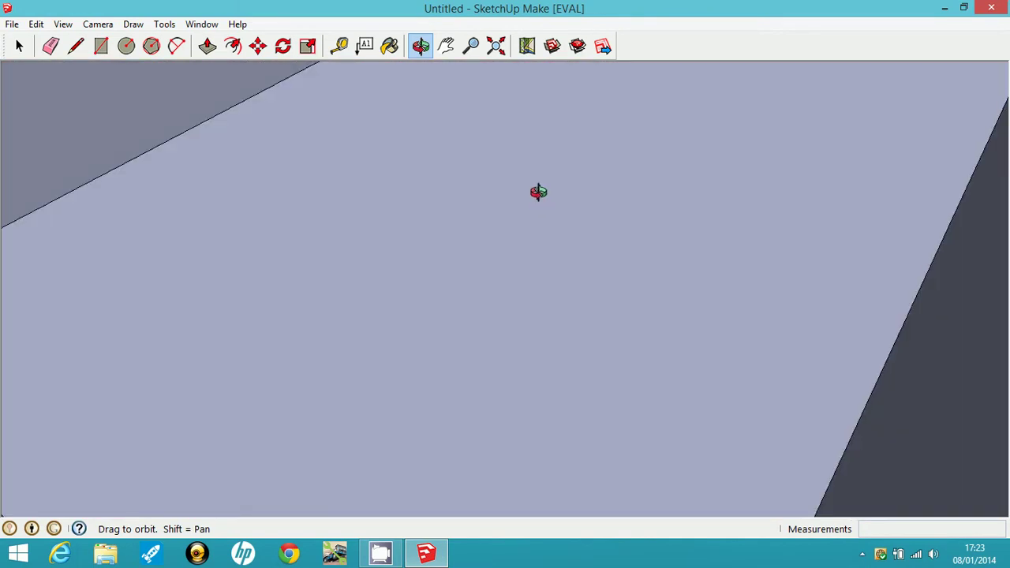
Paint the interior floor with Tile_Navy from the Tile collection
{"action": "left_click", "coordinate": [389, 47]}
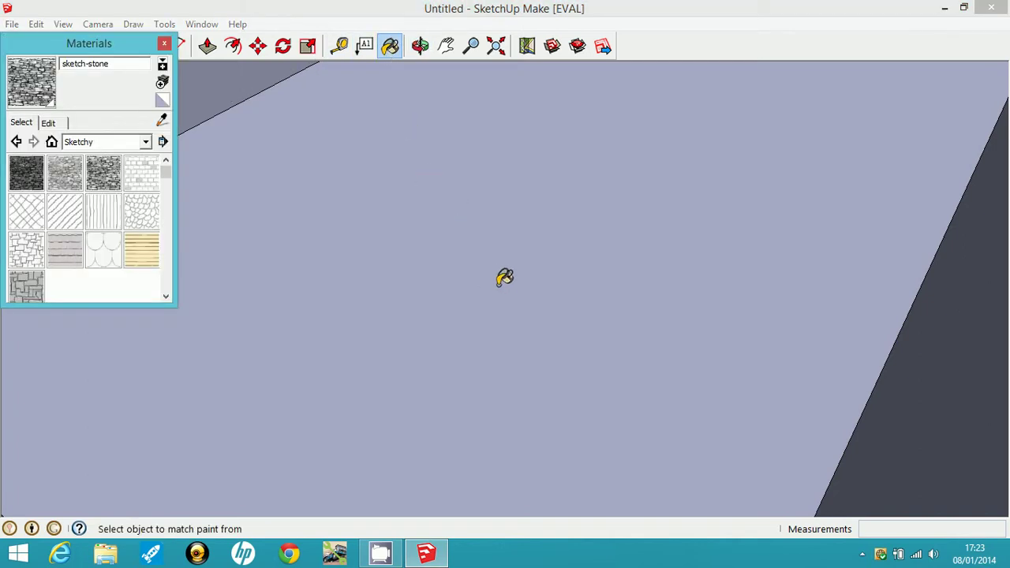
{"action": "left_click", "coordinate": [146, 143]}
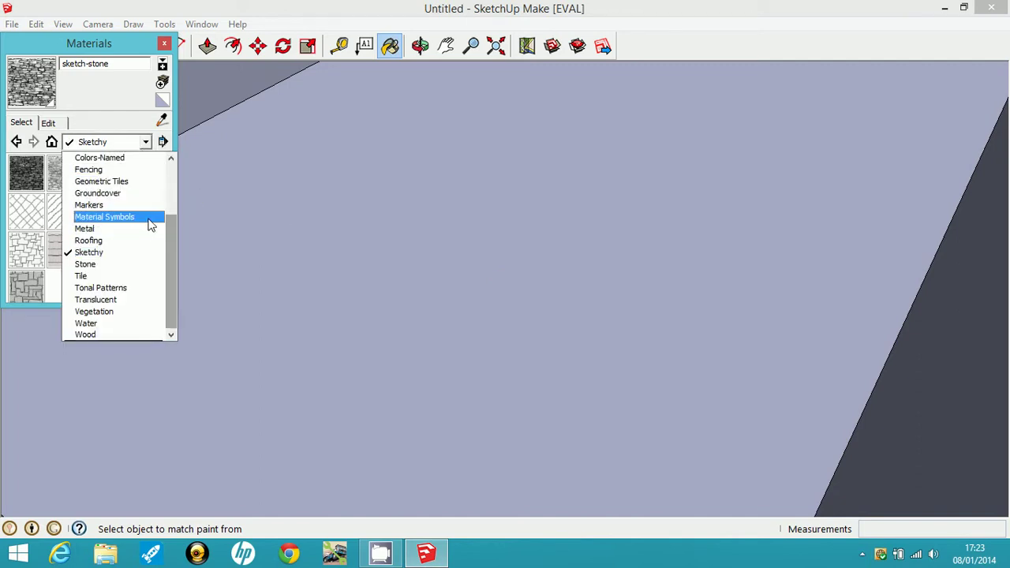
{"action": "left_click", "coordinate": [144, 275]}
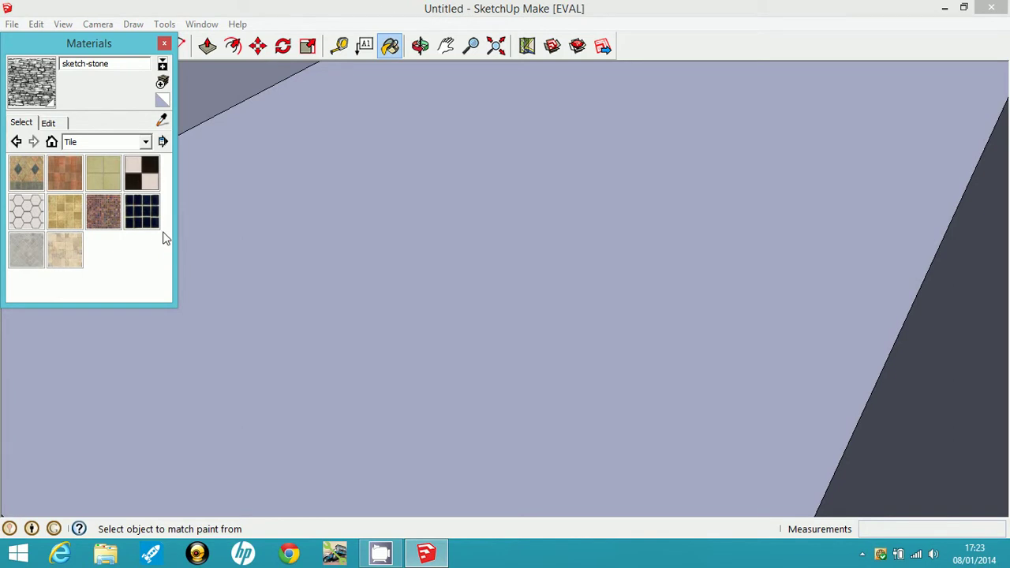
{"action": "left_click", "coordinate": [163, 233]}
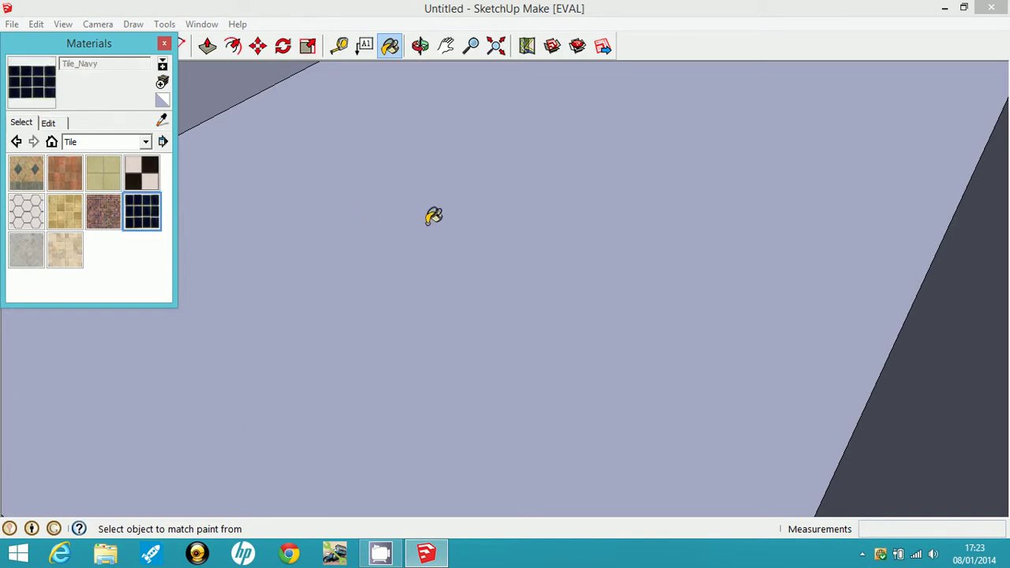
{"action": "left_click", "coordinate": [440, 256]}
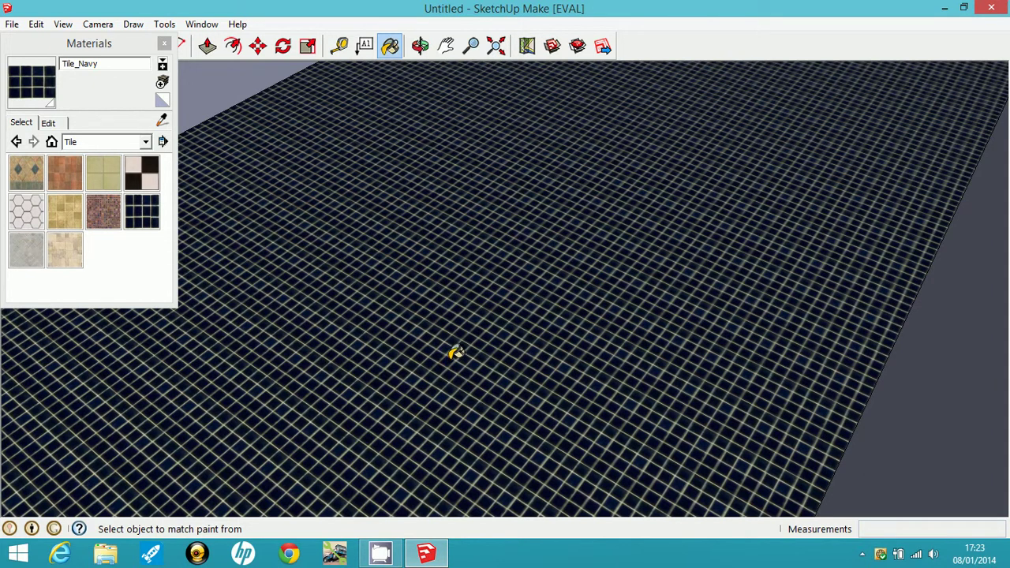
Browse the Water collection and reopen the material collections list
{"action": "left_click", "coordinate": [146, 143]}
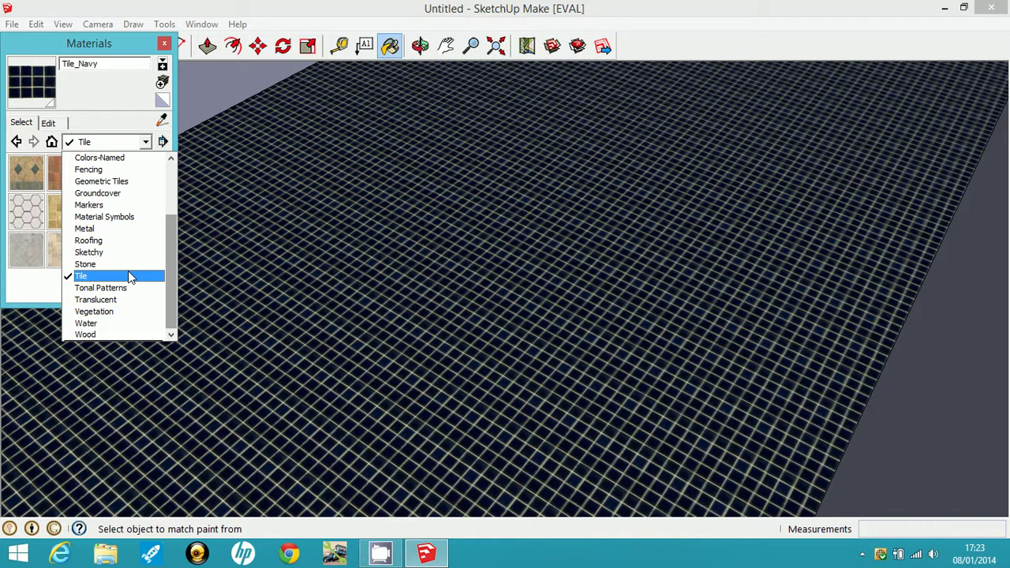
{"action": "left_click", "coordinate": [99, 323]}
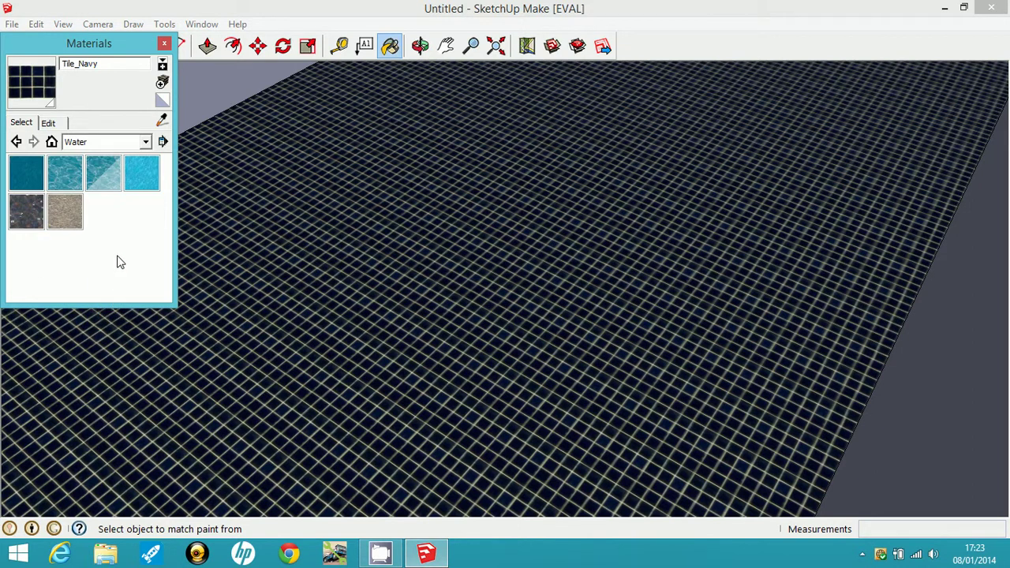
{"action": "left_click", "coordinate": [146, 142]}
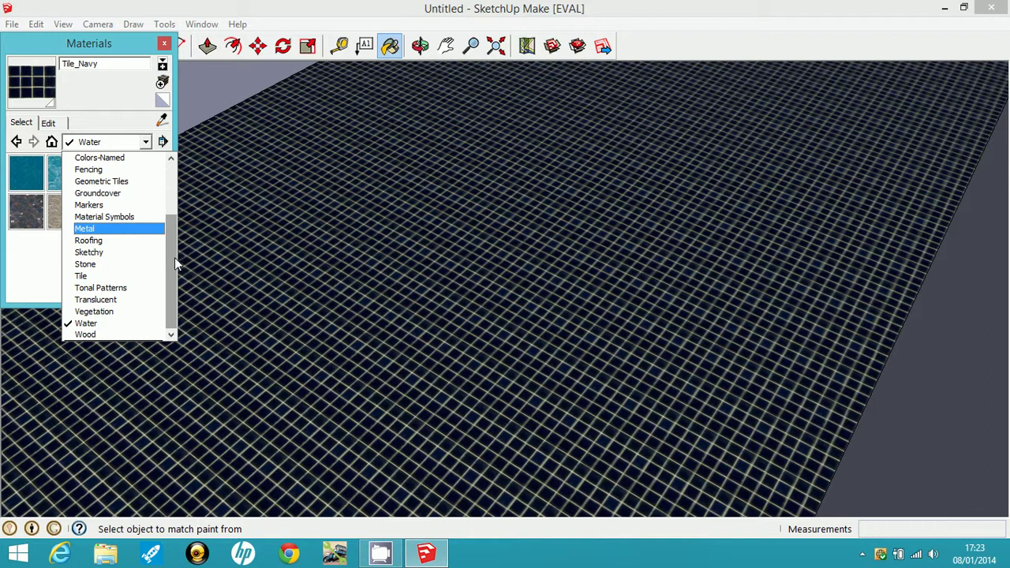
Paint the right interior wall and the narrow wall faces with Cladding_Siding_Tan from Brick and Cladding
{"action": "left_click_drag", "start_coordinate": [174, 267], "coordinate": [169, 165]}
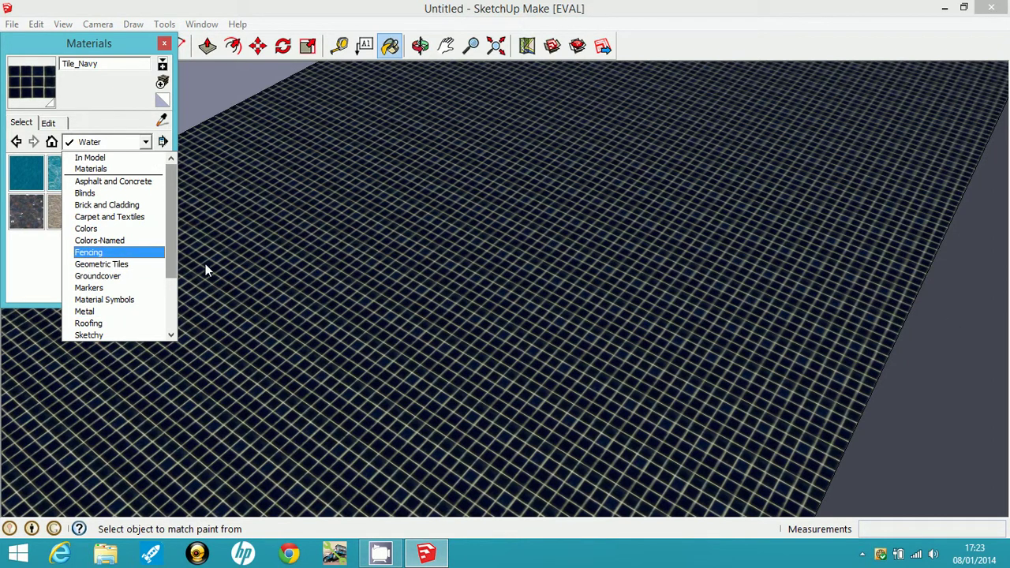
{"action": "left_click", "coordinate": [150, 206]}
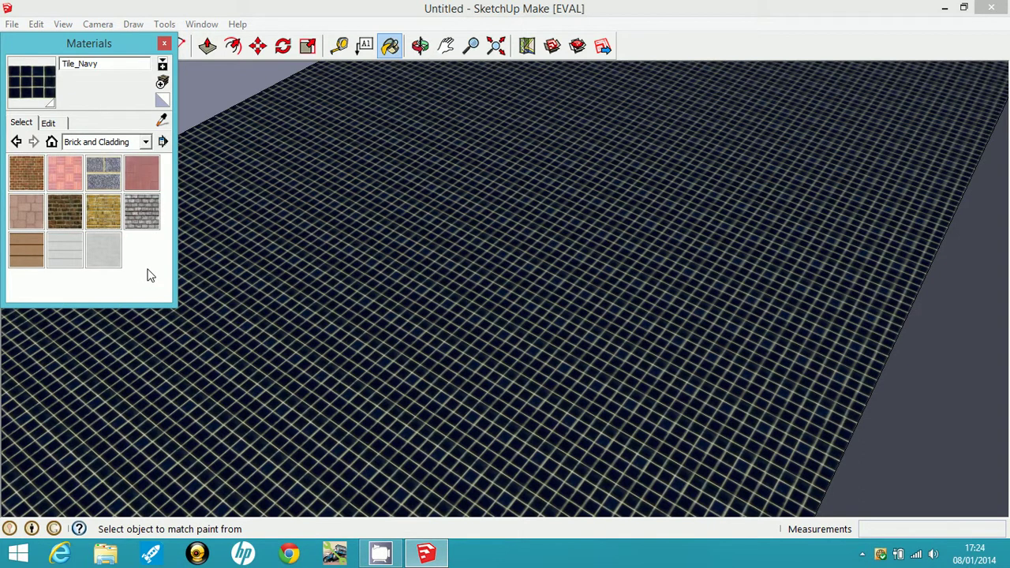
{"action": "left_click", "coordinate": [28, 253]}
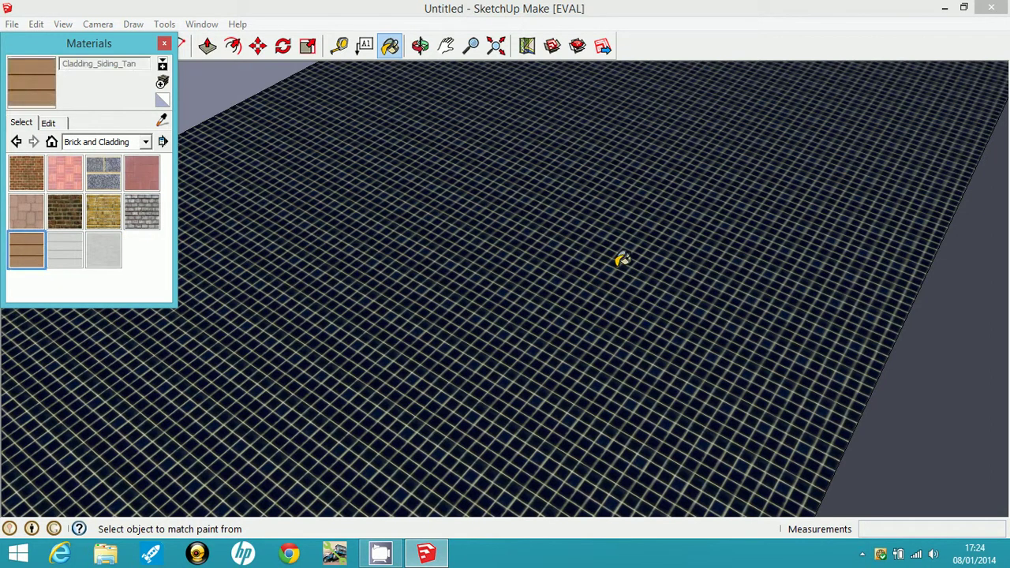
{"action": "left_click", "coordinate": [985, 365]}
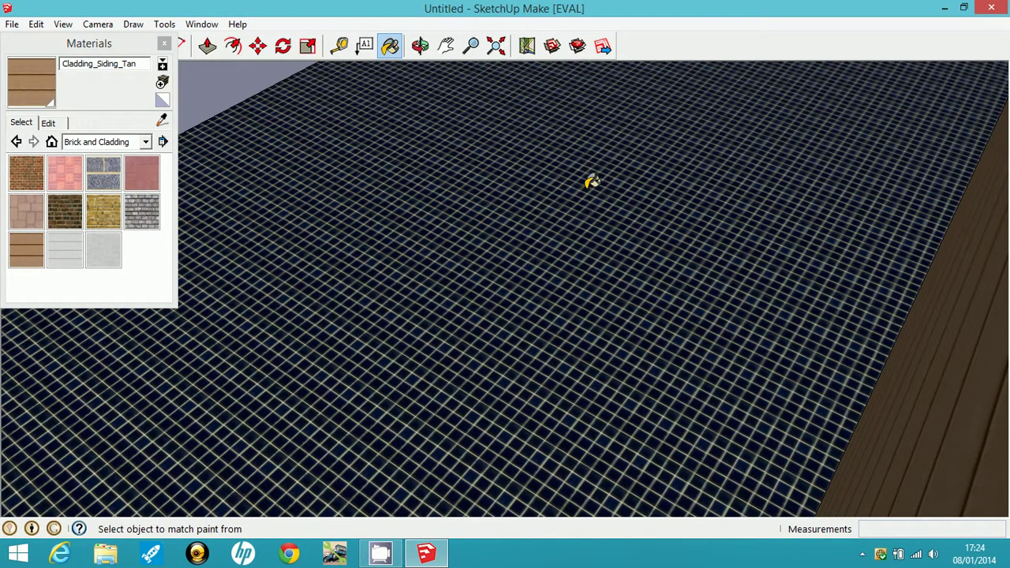
{"action": "left_click", "coordinate": [426, 56]}
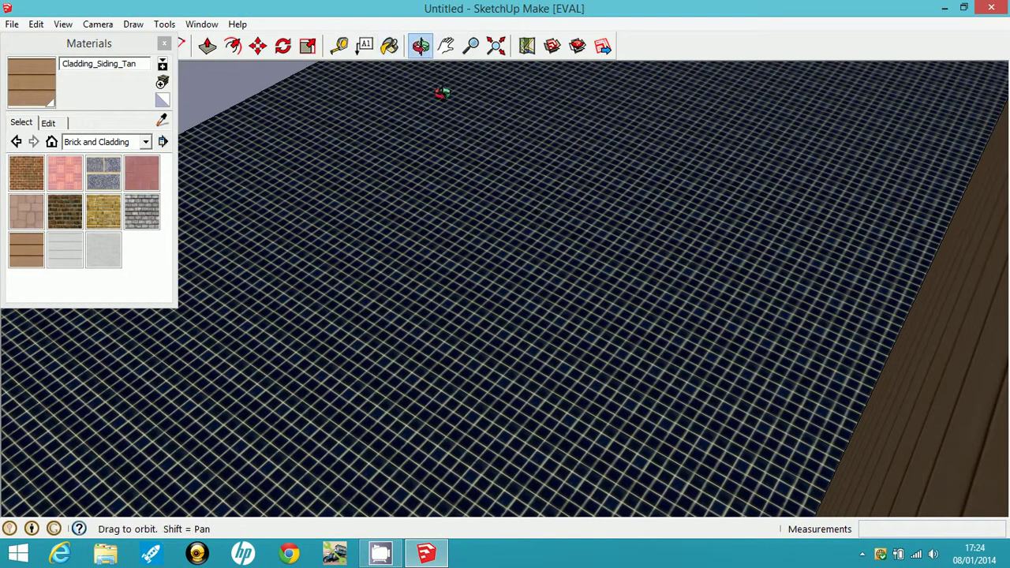
{"action": "left_click_drag", "start_coordinate": [570, 228], "coordinate": [824, 316]}
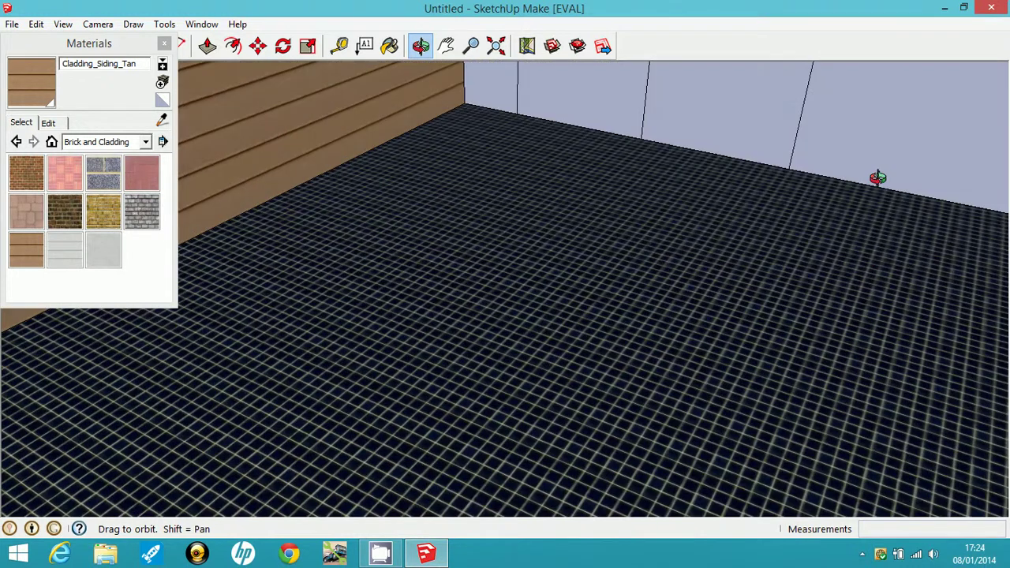
{"action": "left_click_drag", "start_coordinate": [878, 177], "coordinate": [875, 150]}
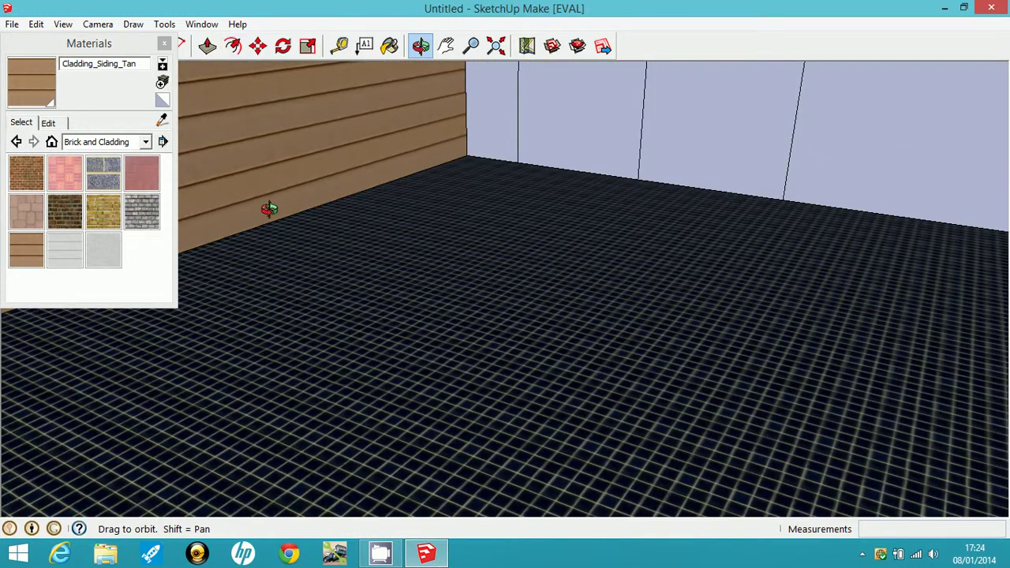
{"action": "left_click", "coordinate": [389, 45]}
{"action": "left_click", "coordinate": [490, 104]}
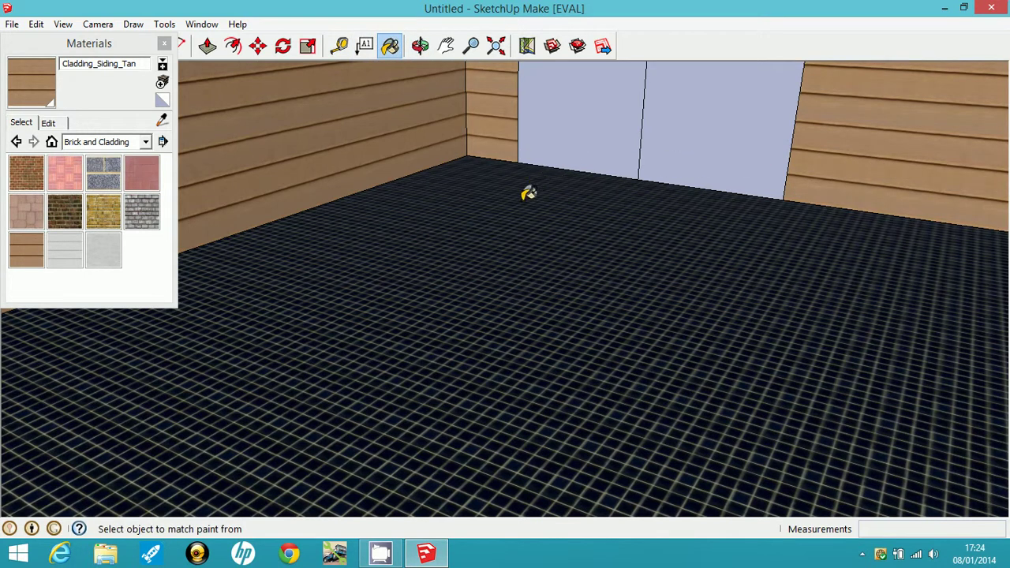
Orbit to the unpainted walls and paint the grey left and right walls with tan siding
{"action": "left_click", "coordinate": [420, 45]}
{"action": "mouse_move", "coordinate": [435, 110]}
{"action": "left_mouse_down"}
{"action": "mouse_move", "coordinate": [277, 174]}
{"action": "mouse_move", "coordinate": [535, 193]}
{"action": "mouse_move", "coordinate": [429, 218]}
{"action": "mouse_move", "coordinate": [260, 210]}
{"action": "mouse_move", "coordinate": [537, 223]}
{"action": "mouse_move", "coordinate": [473, 235]}
{"action": "mouse_move", "coordinate": [483, 237]}
{"action": "left_mouse_up"}
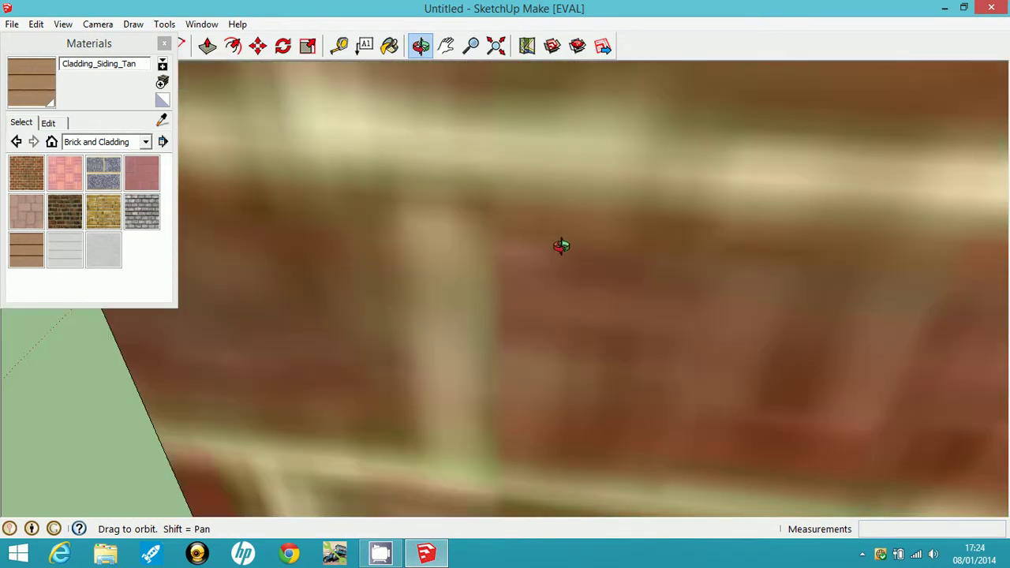
{"action": "left_click_drag", "start_coordinate": [727, 228], "coordinate": [489, 104]}
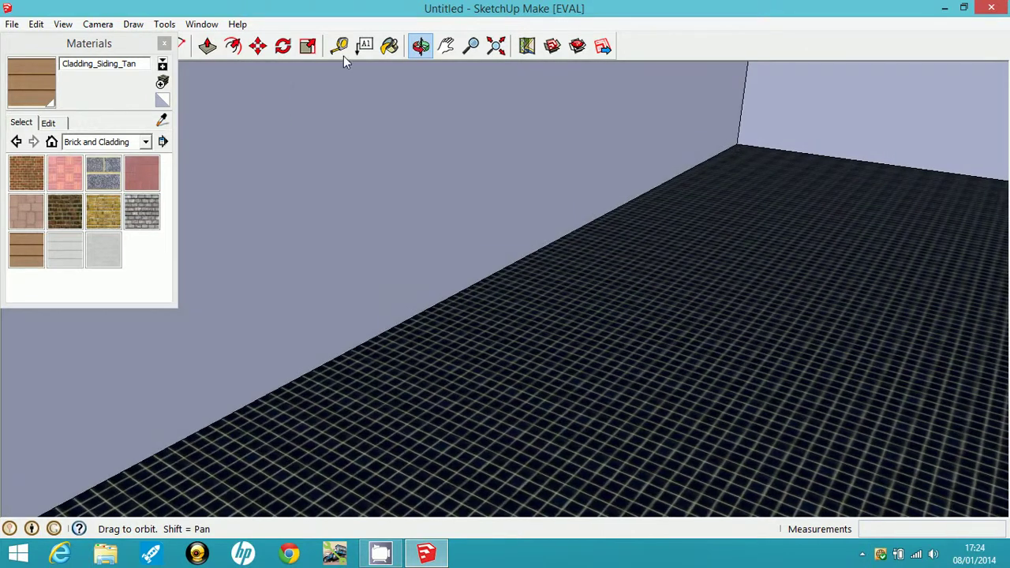
{"action": "left_click", "coordinate": [389, 45]}
{"action": "left_click", "coordinate": [553, 101]}
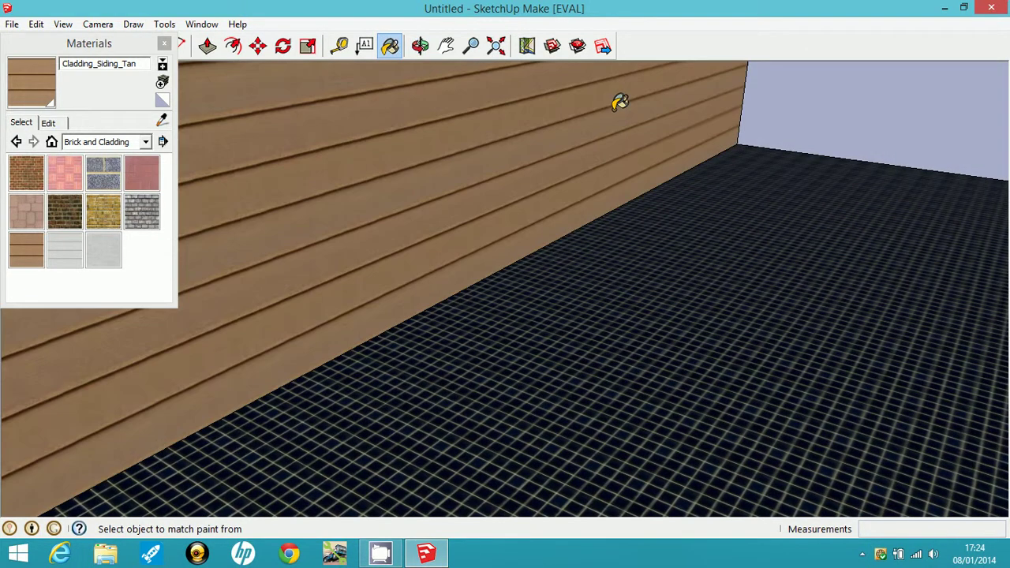
{"action": "left_click", "coordinate": [790, 96]}
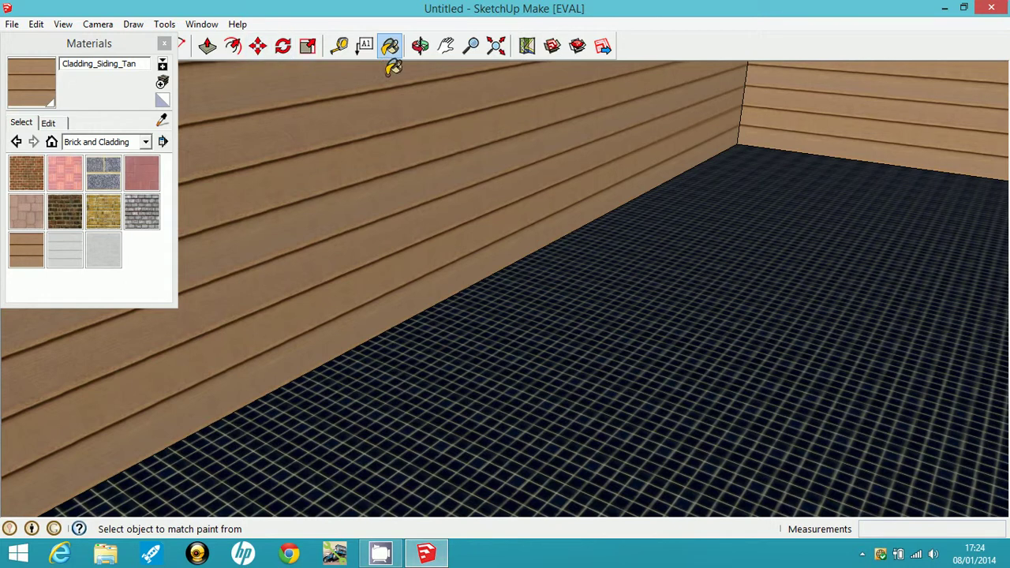
Select the Metal collection's textured steel and orbit to face the back walls straight on
{"action": "left_click", "coordinate": [146, 142]}
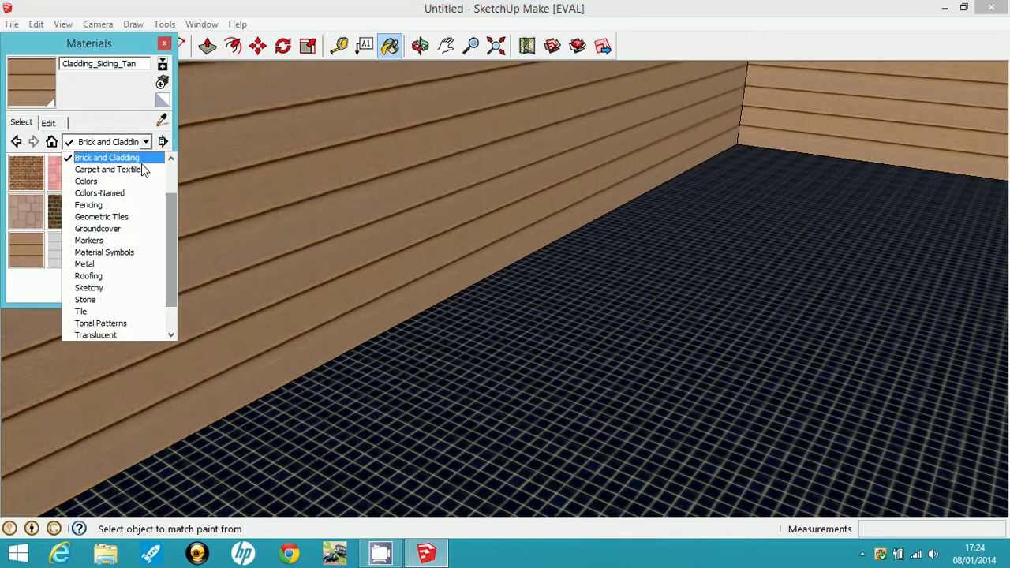
{"action": "left_click", "coordinate": [99, 266]}
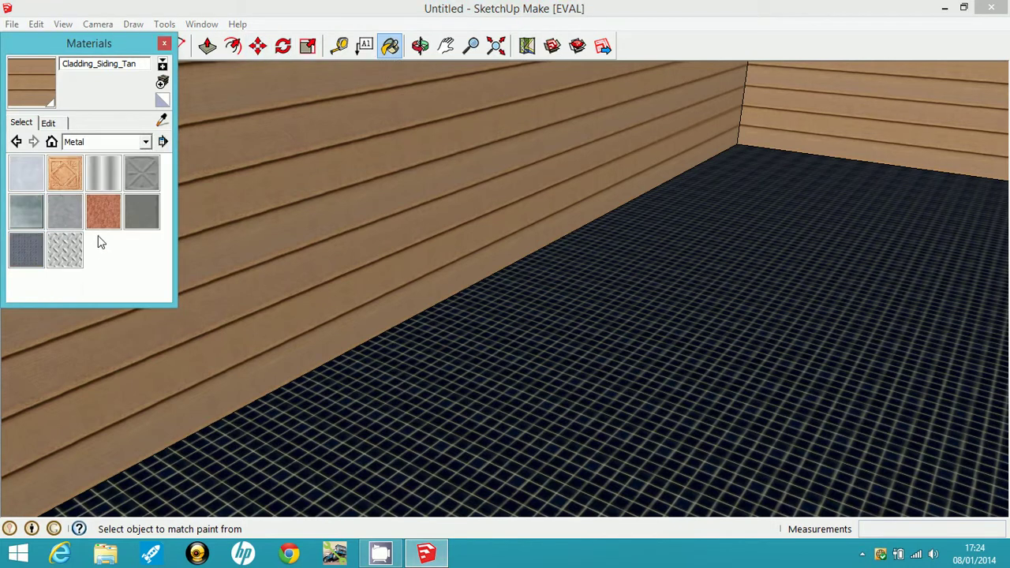
{"action": "left_click", "coordinate": [69, 249]}
{"action": "left_click", "coordinate": [421, 45]}
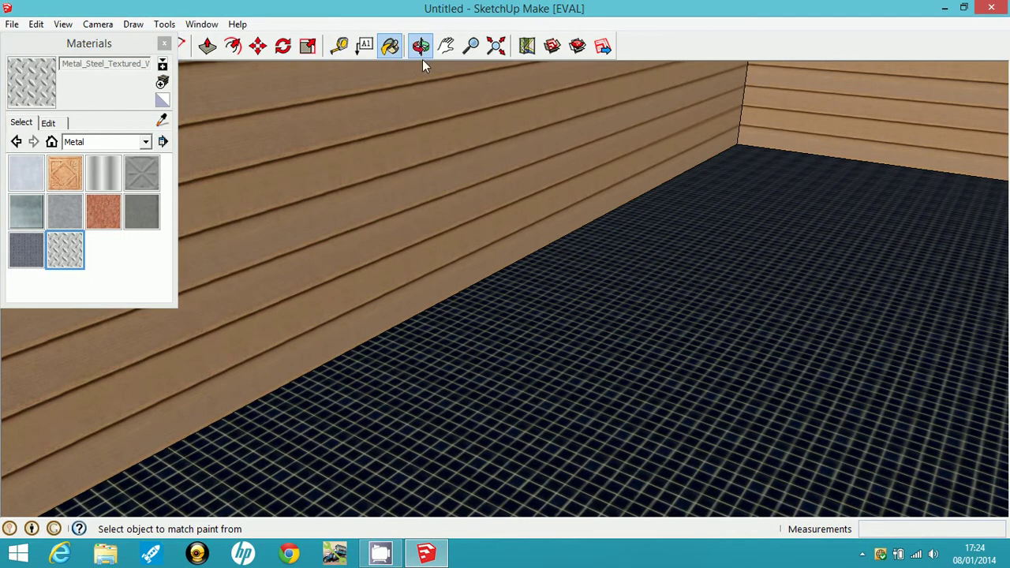
{"action": "left_click_drag", "start_coordinate": [451, 105], "coordinate": [394, 198]}
{"action": "left_click", "coordinate": [164, 45]}
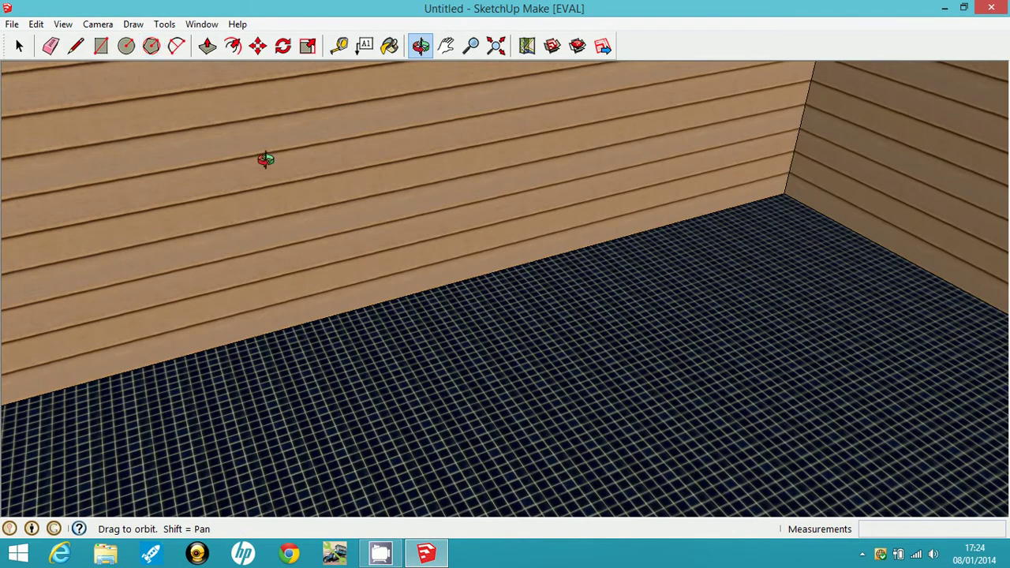
{"action": "left_click_drag", "start_coordinate": [264, 162], "coordinate": [744, 207]}
{"action": "left_click_drag", "start_coordinate": [619, 279], "coordinate": [485, 206]}
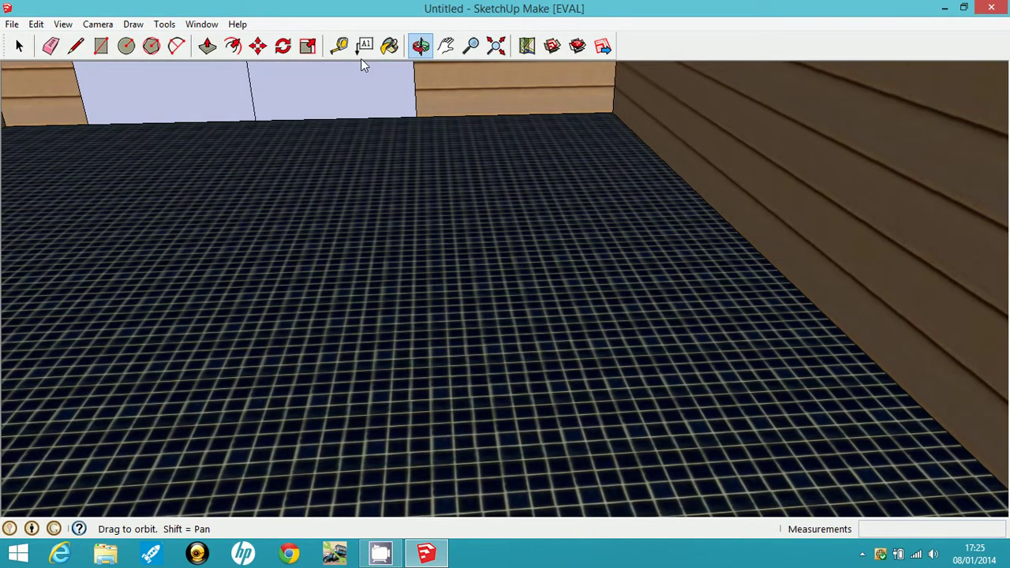
Paint both light-blue back-wall faces with textured steel and close the Materials panel
{"action": "left_click", "coordinate": [390, 48]}
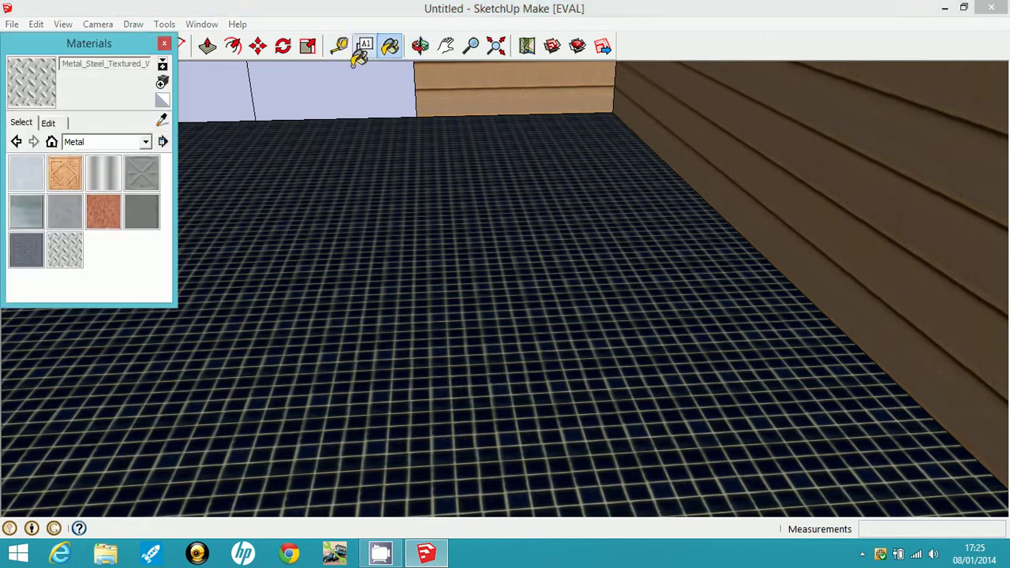
{"action": "left_click", "coordinate": [8, 8]}
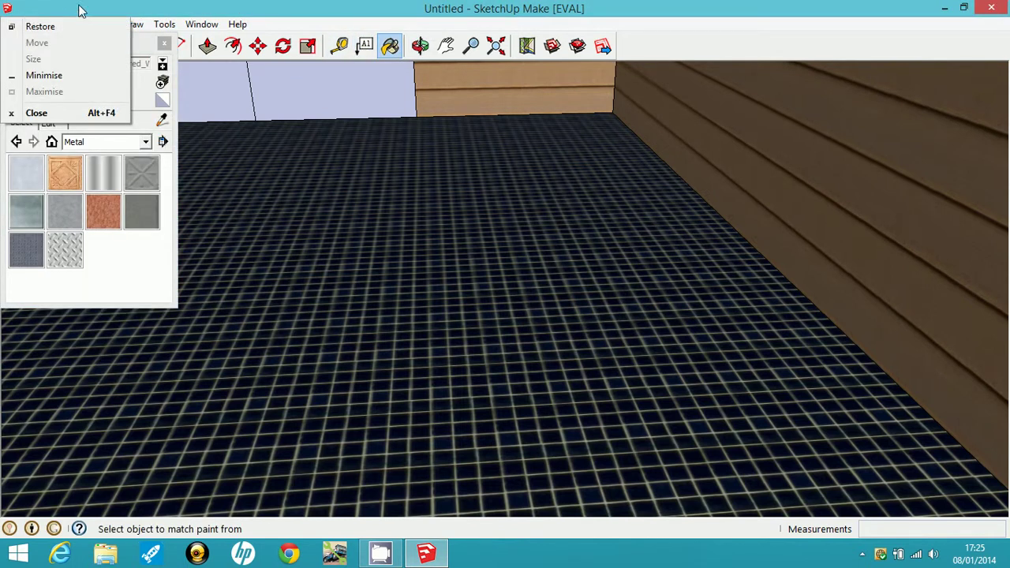
{"action": "left_click", "coordinate": [79, 10]}
{"action": "left_click", "coordinate": [218, 88]}
{"action": "left_click", "coordinate": [271, 90]}
{"action": "left_click", "coordinate": [165, 43]}
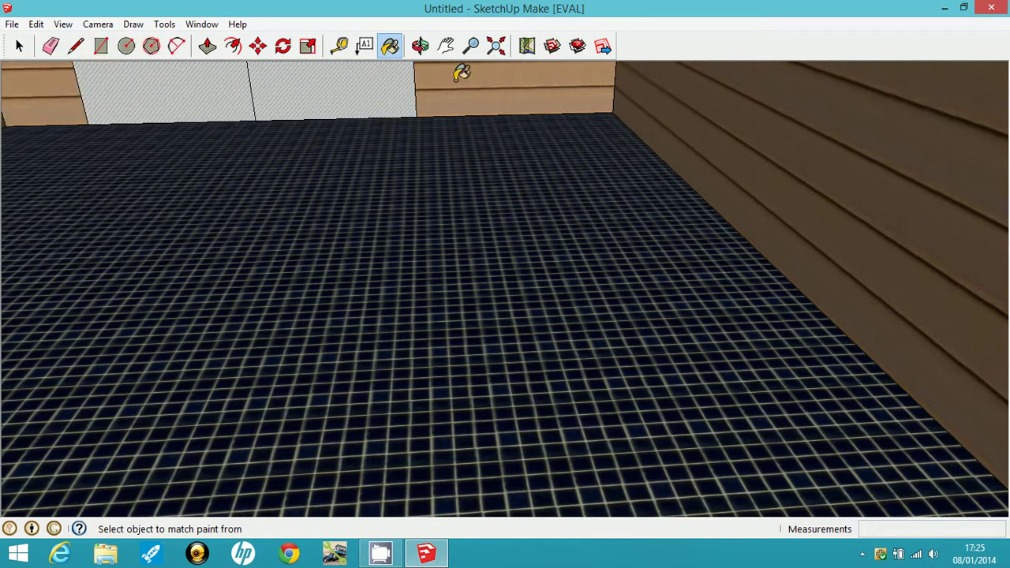
{"action": "left_click", "coordinate": [420, 45]}
{"action": "left_click_drag", "start_coordinate": [422, 106], "coordinate": [759, 215]}
{"action": "scroll", "coordinate": [759, 214], "scroll_direction": "up", "scroll_amount": 6}
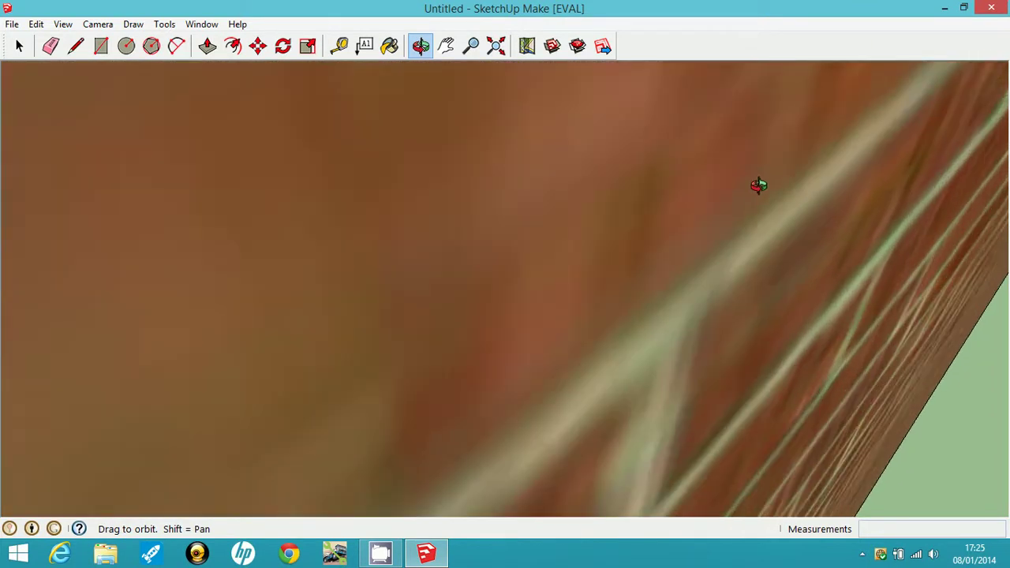
{"action": "scroll", "coordinate": [757, 171], "scroll_direction": "down", "scroll_amount": 8}
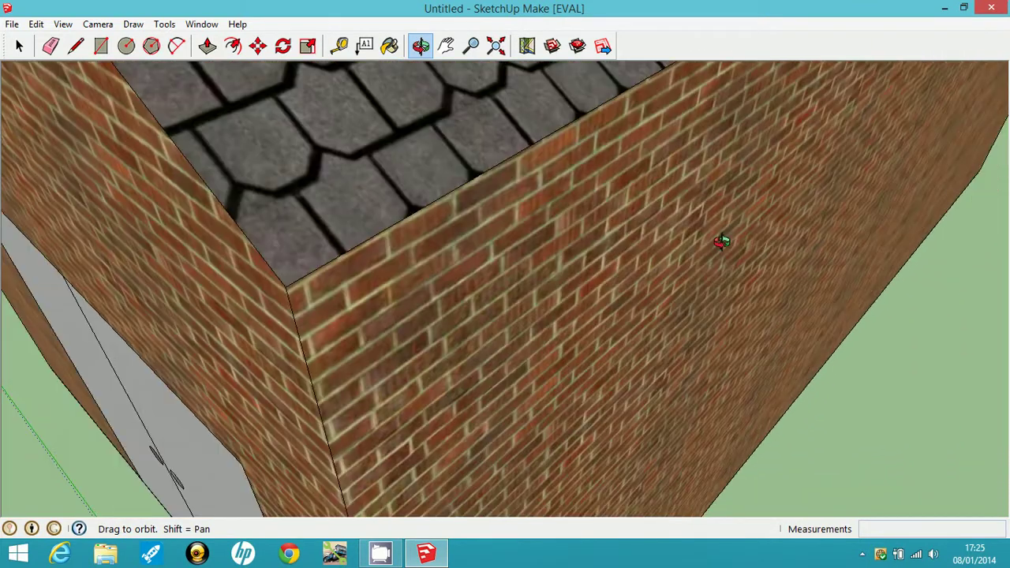
{"action": "scroll", "coordinate": [718, 237], "scroll_direction": "down", "scroll_amount": 6}
{"action": "left_click_drag", "start_coordinate": [718, 234], "coordinate": [615, 183]}
{"action": "scroll", "coordinate": [615, 184], "scroll_direction": "up", "scroll_amount": 3}
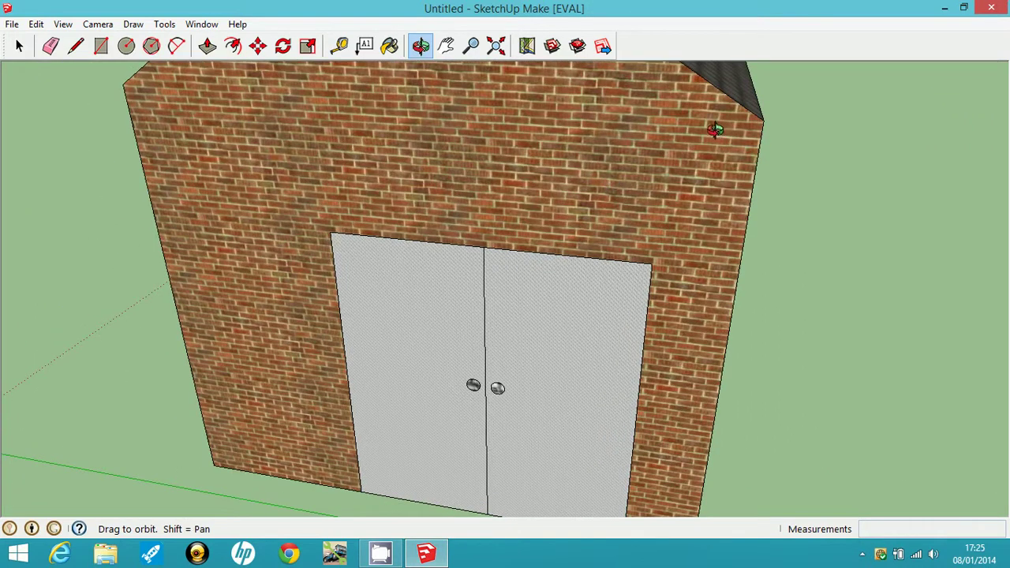
{"action": "scroll", "coordinate": [715, 130], "scroll_direction": "down", "scroll_amount": 3}
{"action": "left_click_drag", "start_coordinate": [692, 135], "coordinate": [584, 235]}
{"action": "left_click_drag", "start_coordinate": [786, 169], "coordinate": [625, 237]}
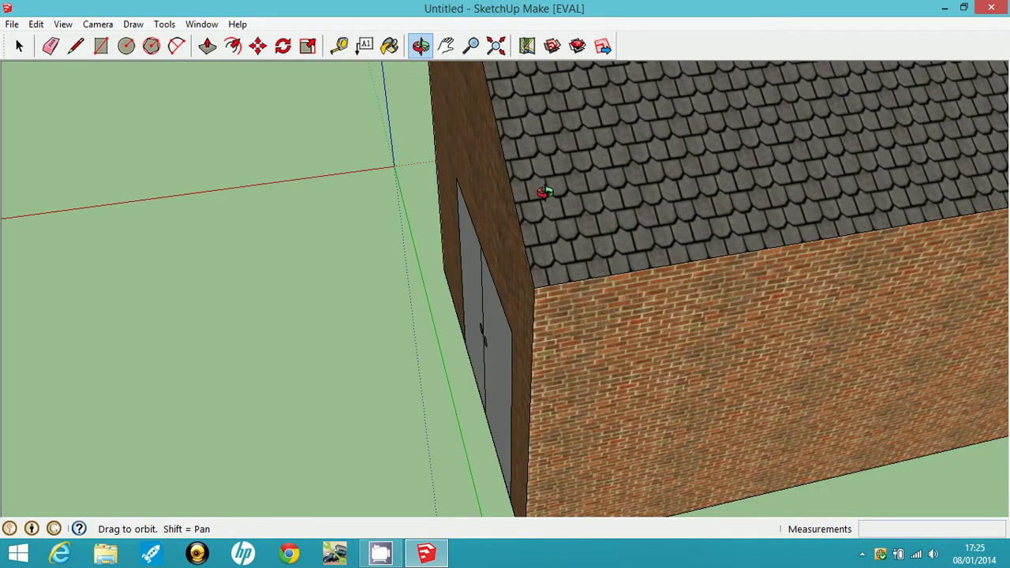
{"action": "left_click", "coordinate": [209, 49]}
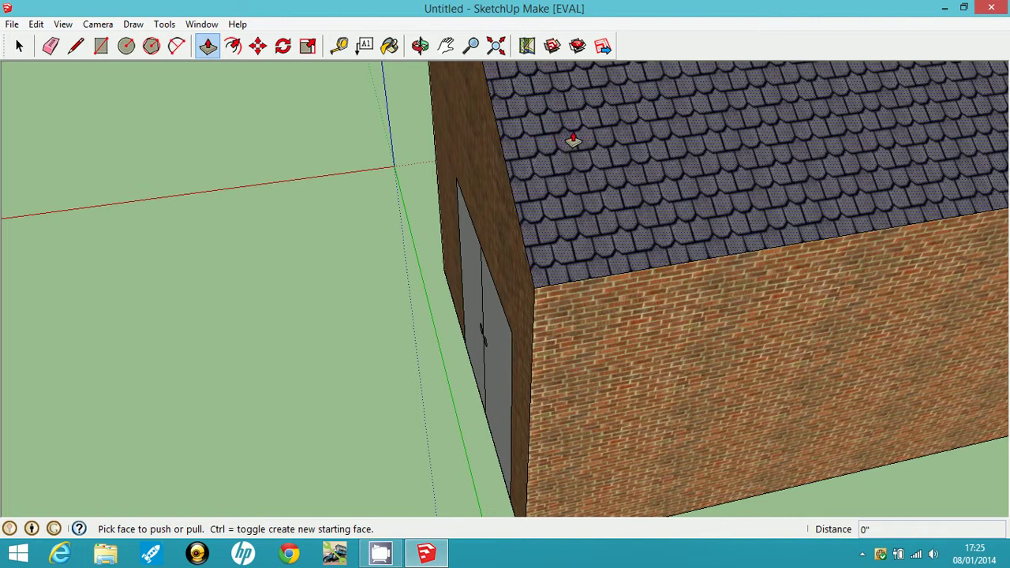
{"action": "left_click", "coordinate": [420, 46]}
{"action": "left_click_drag", "start_coordinate": [480, 158], "coordinate": [609, 16]}
{"action": "left_click_drag", "start_coordinate": [556, 171], "coordinate": [679, 234]}
Draw a rectangle on the roof slope and push/pull it up into a box
{"action": "left_click", "coordinate": [101, 45]}
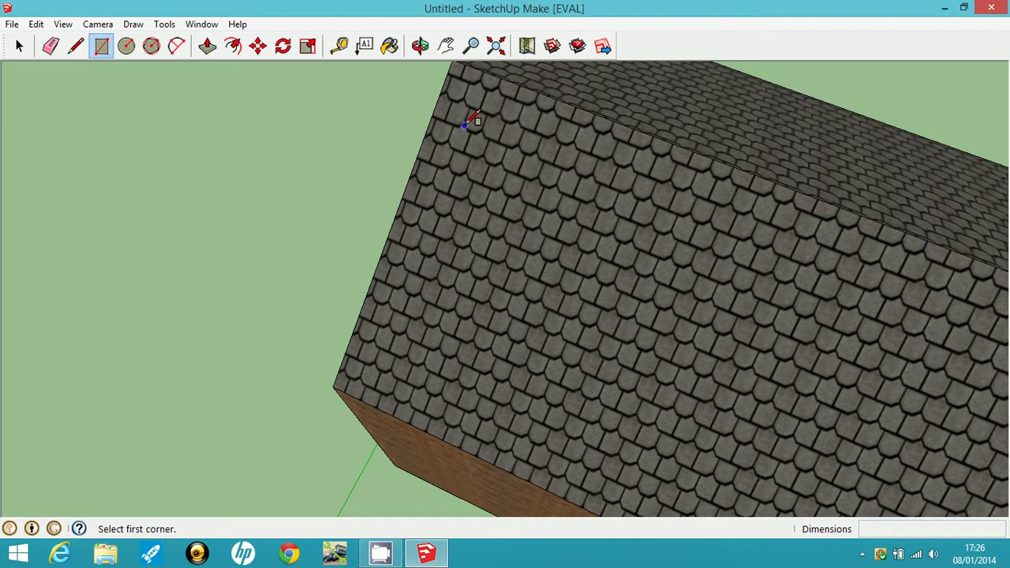
{"action": "left_click", "coordinate": [484, 173]}
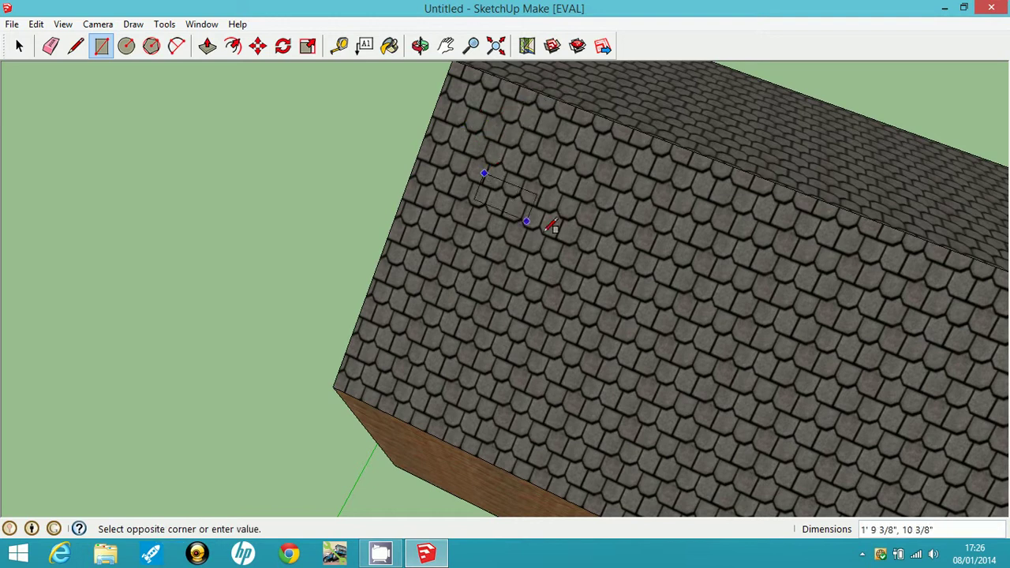
{"action": "left_click", "coordinate": [540, 317]}
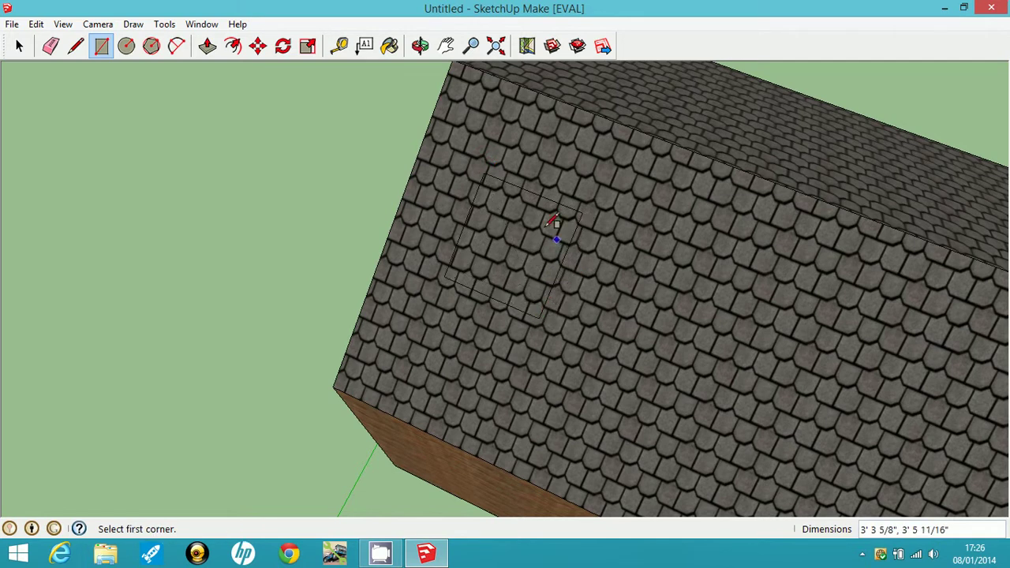
{"action": "left_click", "coordinate": [208, 45]}
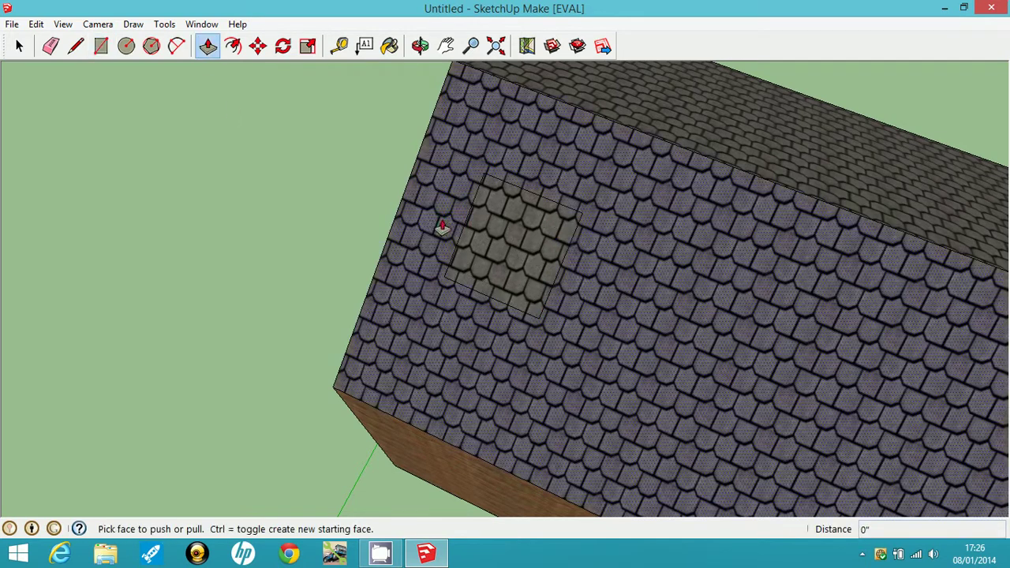
{"action": "left_click_drag", "start_coordinate": [442, 226], "coordinate": [600, 253]}
{"action": "left_click", "coordinate": [419, 46]}
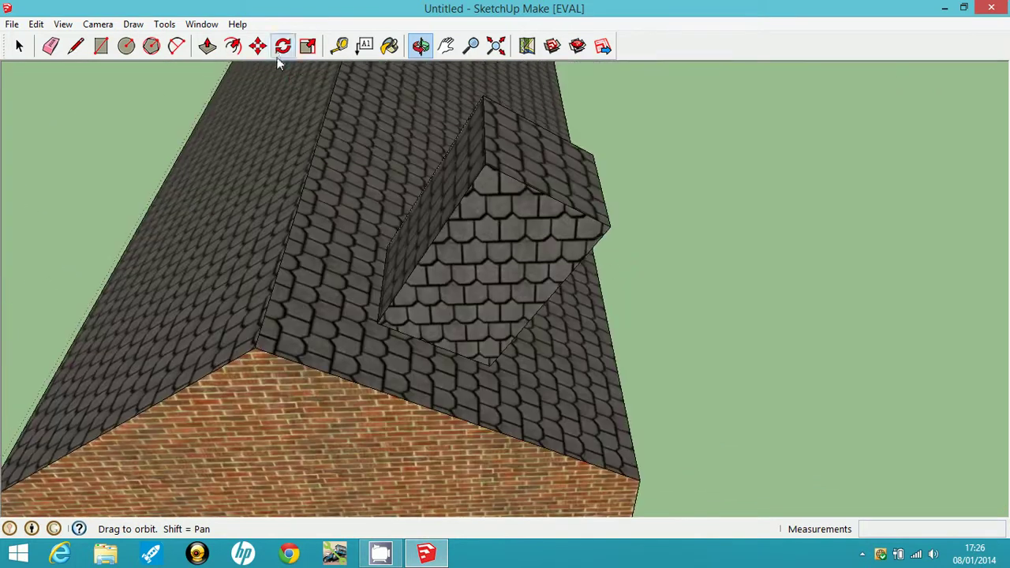
Erase the jutting box's shingle faces and its top, side and diagonal edges on the roof
{"action": "left_click", "coordinate": [51, 47]}
{"action": "left_click", "coordinate": [521, 175]}
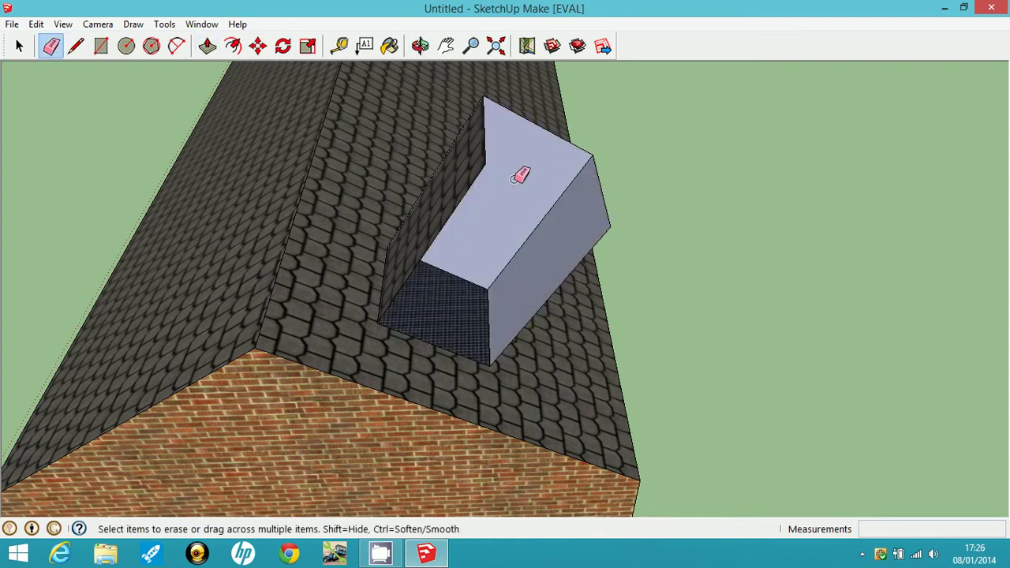
{"action": "left_click", "coordinate": [480, 172]}
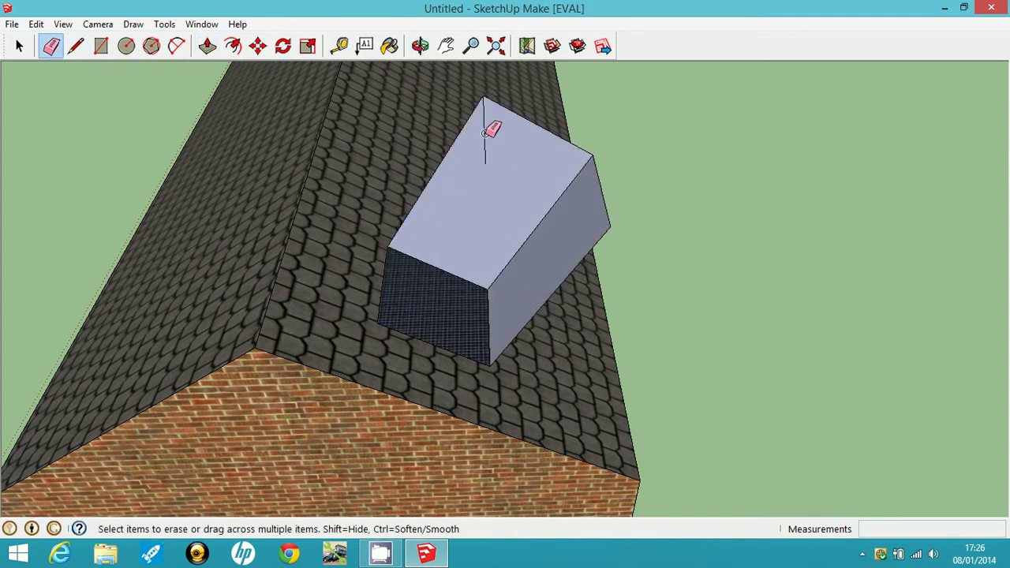
{"action": "left_click", "coordinate": [485, 133]}
{"action": "left_click", "coordinate": [597, 181]}
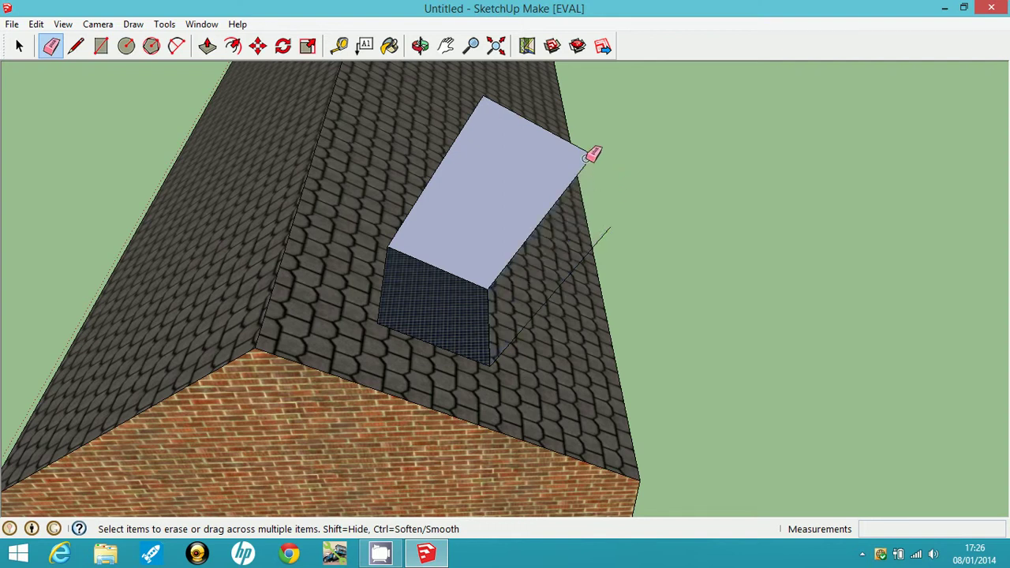
{"action": "left_click", "coordinate": [586, 163]}
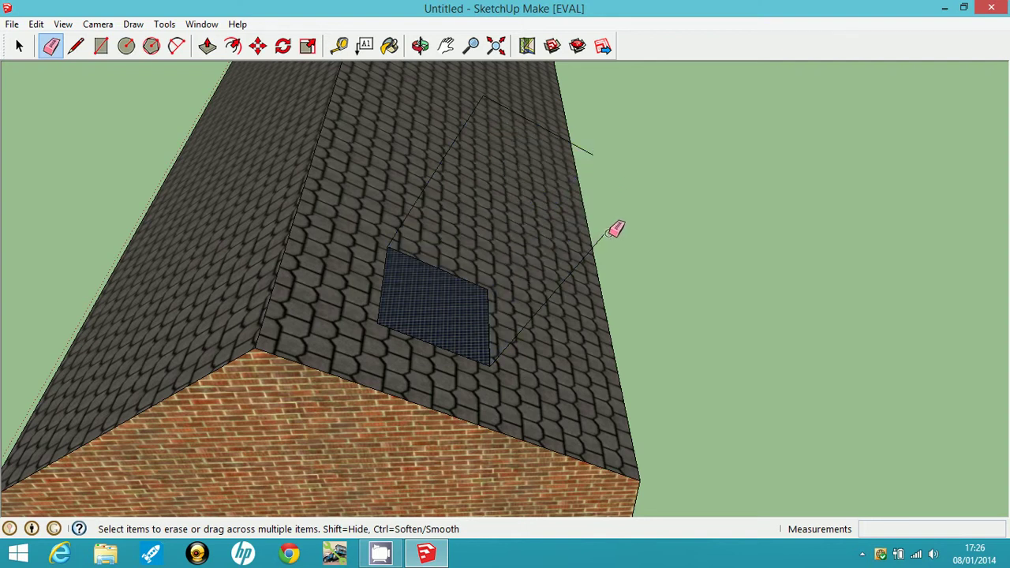
{"action": "left_click", "coordinate": [605, 232]}
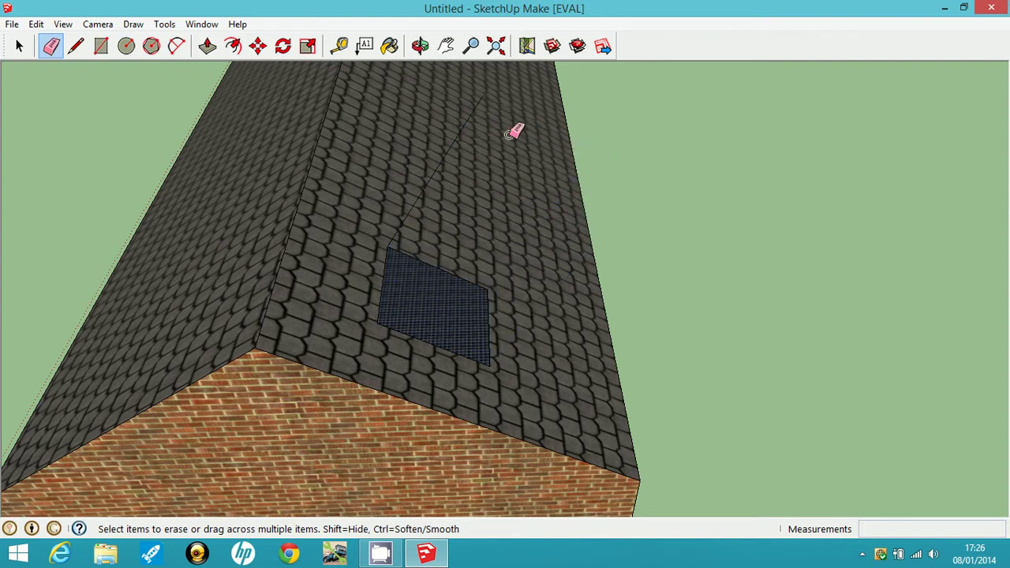
{"action": "left_click", "coordinate": [449, 150]}
Erase the box walls, floor and leftover outline edges in the roof opening
{"action": "left_click", "coordinate": [420, 46]}
{"action": "left_click_drag", "start_coordinate": [497, 233], "coordinate": [458, 261]}
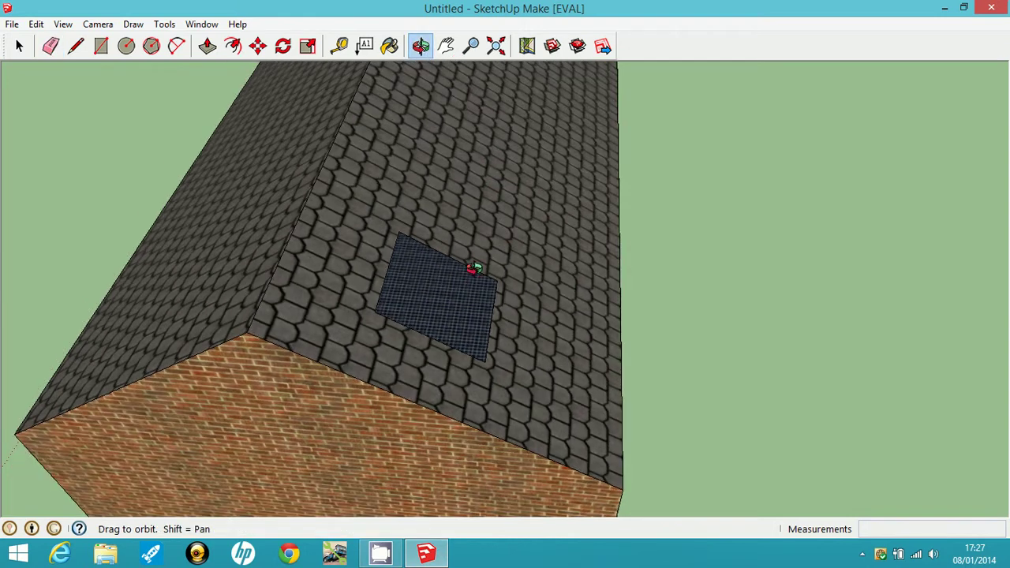
{"action": "scroll", "coordinate": [470, 292], "scroll_direction": "up", "scroll_amount": 8}
{"action": "scroll", "coordinate": [476, 267], "scroll_direction": "down", "scroll_amount": 5}
{"action": "scroll", "coordinate": [474, 261], "scroll_direction": "up", "scroll_amount": 3}
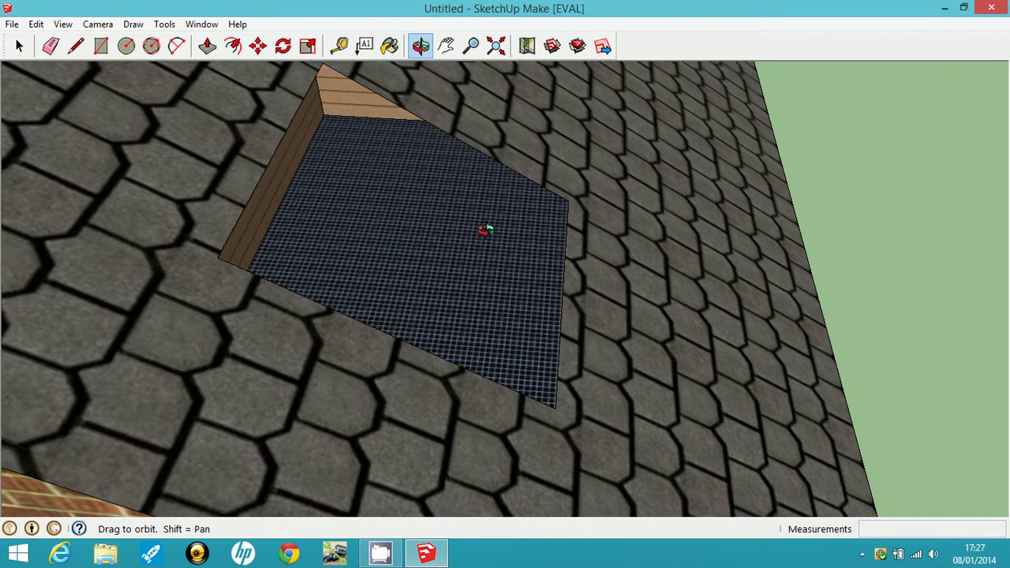
{"action": "left_click", "coordinate": [51, 45]}
{"action": "left_click", "coordinate": [251, 203]}
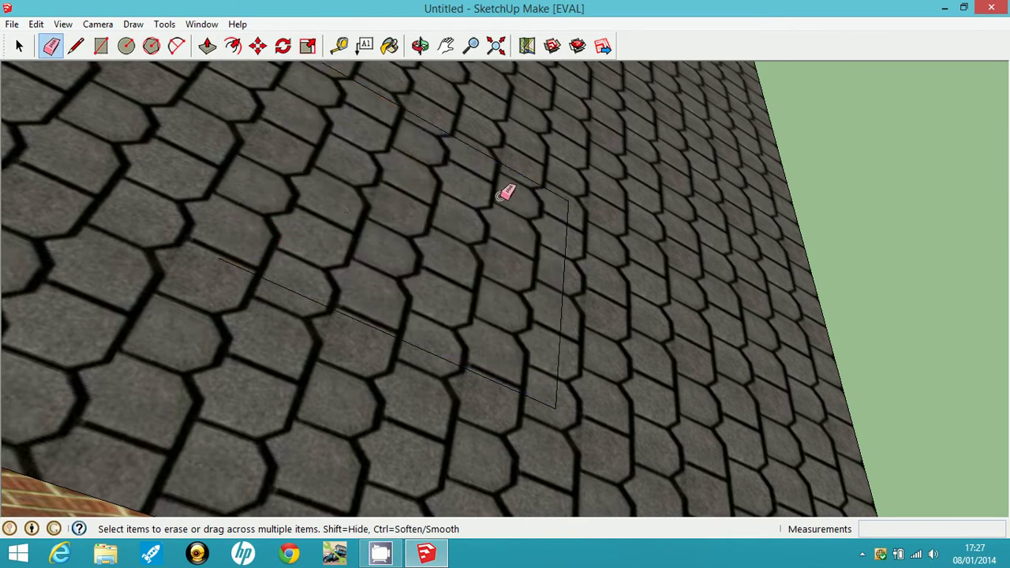
{"action": "left_click", "coordinate": [513, 169]}
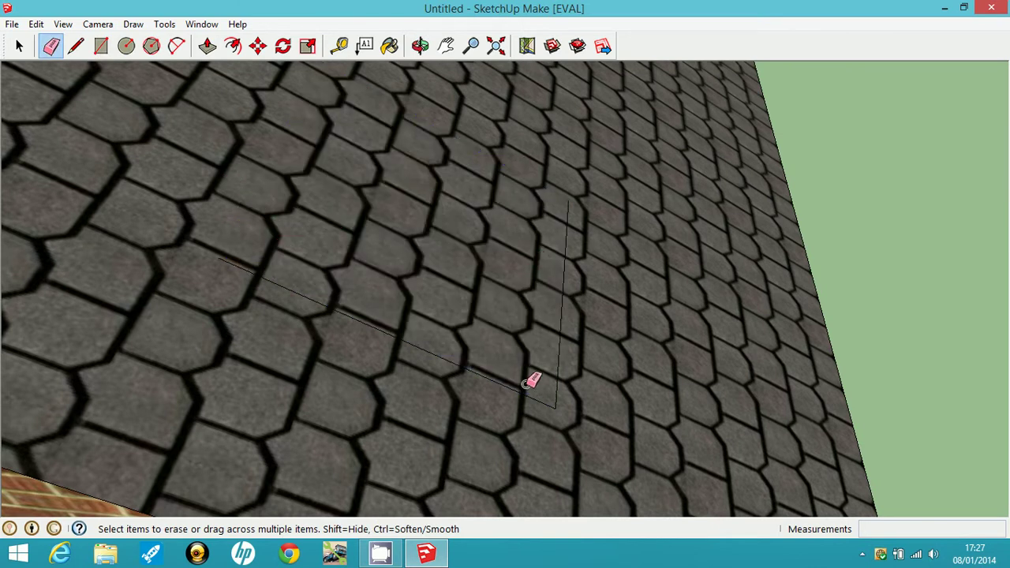
{"action": "left_click", "coordinate": [520, 393]}
{"action": "left_click", "coordinate": [558, 384]}
{"action": "left_click", "coordinate": [420, 45]}
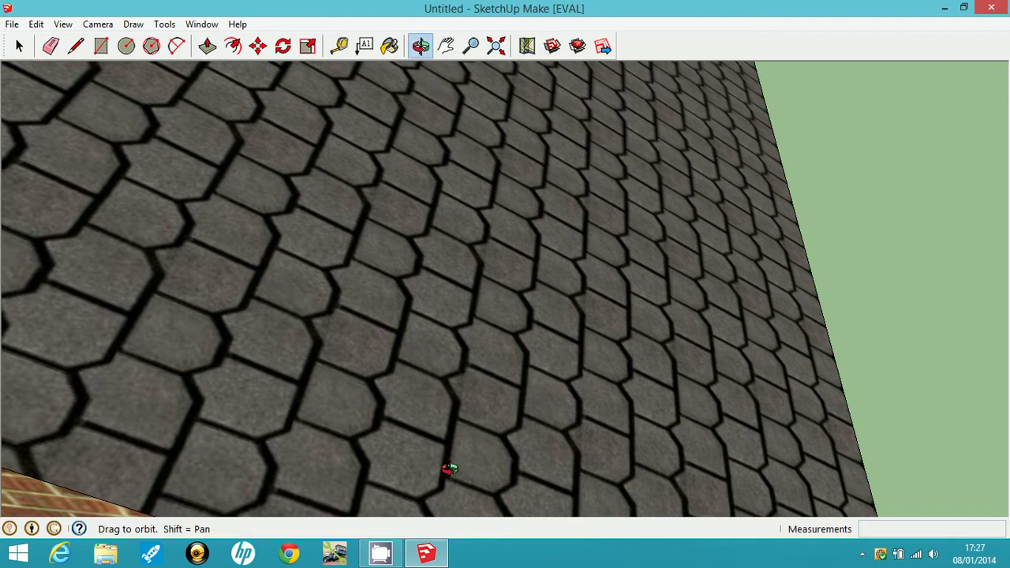
{"action": "left_click_drag", "start_coordinate": [496, 282], "coordinate": [265, 236]}
{"action": "left_click_drag", "start_coordinate": [521, 412], "coordinate": [638, 356]}
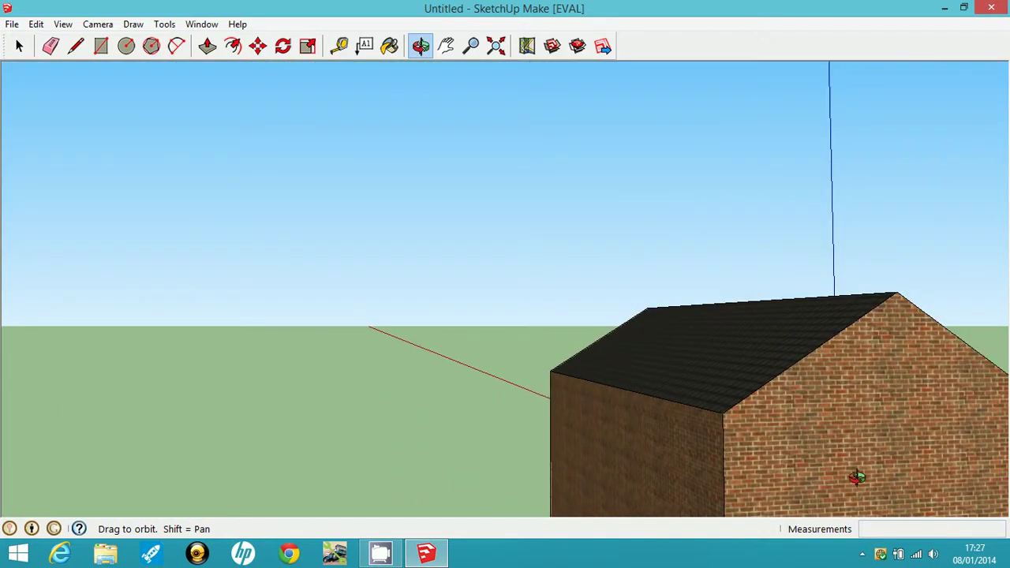
{"action": "left_click_drag", "start_coordinate": [856, 469], "coordinate": [706, 362]}
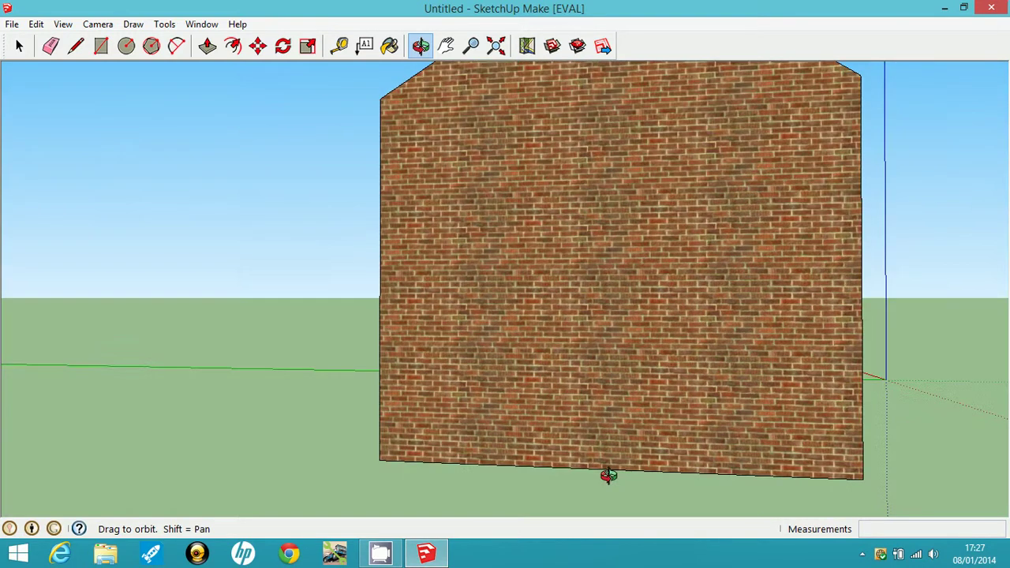
{"action": "left_click_drag", "start_coordinate": [608, 474], "coordinate": [609, 435]}
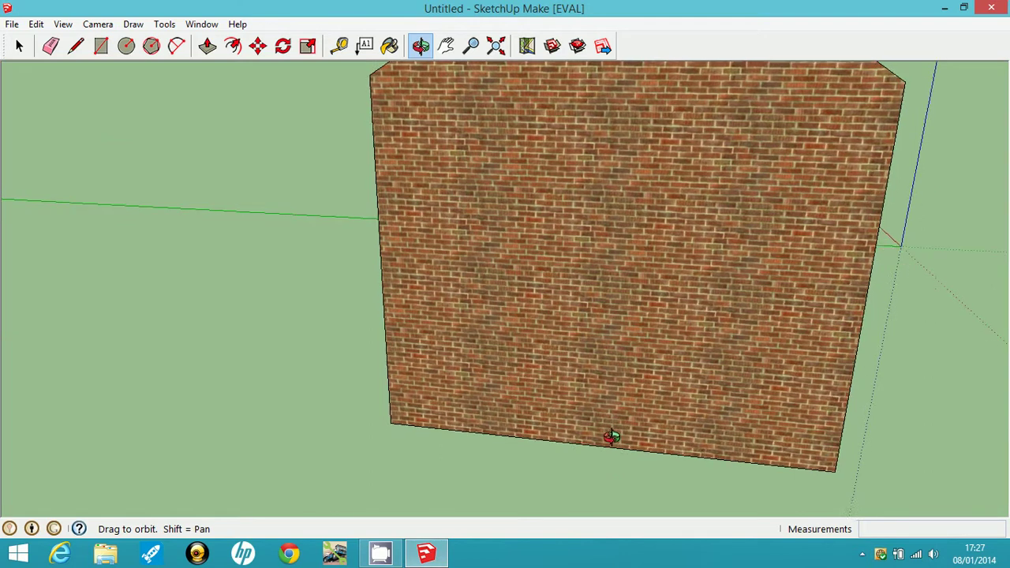
{"action": "left_click", "coordinate": [101, 47]}
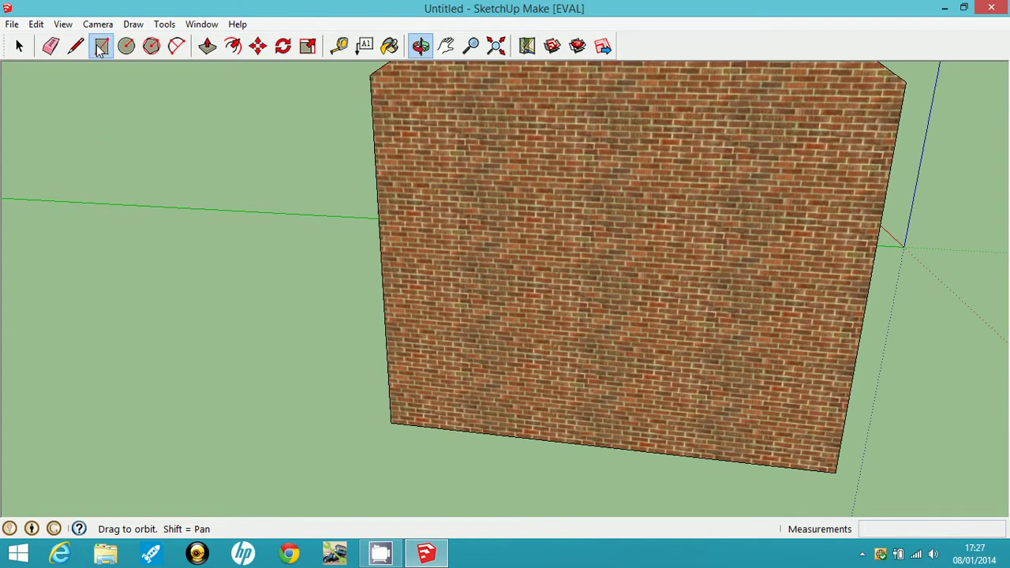
Draw a rectangular footprint at the gable wall's base and extrude it into a box
{"action": "left_click", "coordinate": [505, 436]}
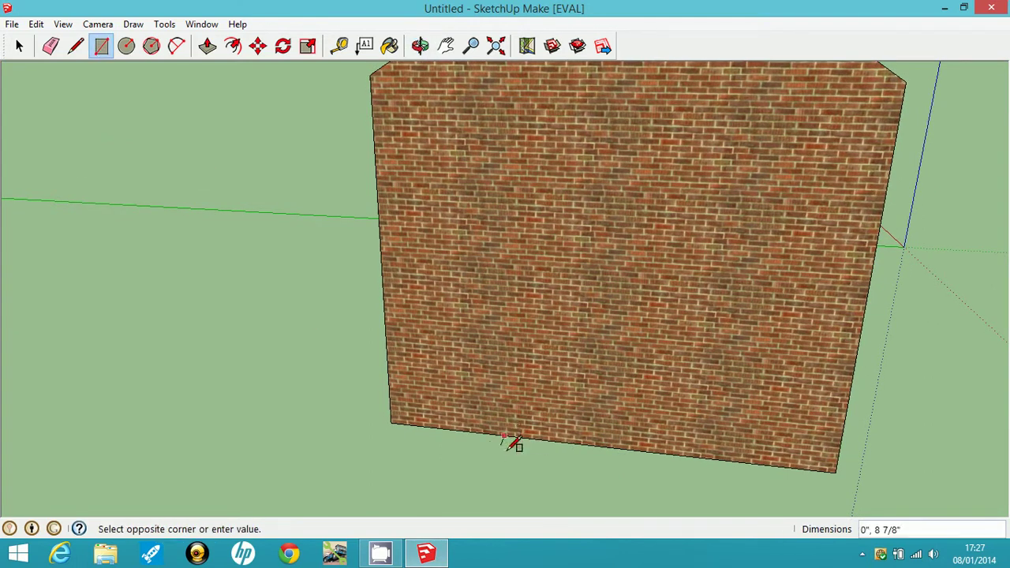
{"action": "left_click", "coordinate": [667, 510]}
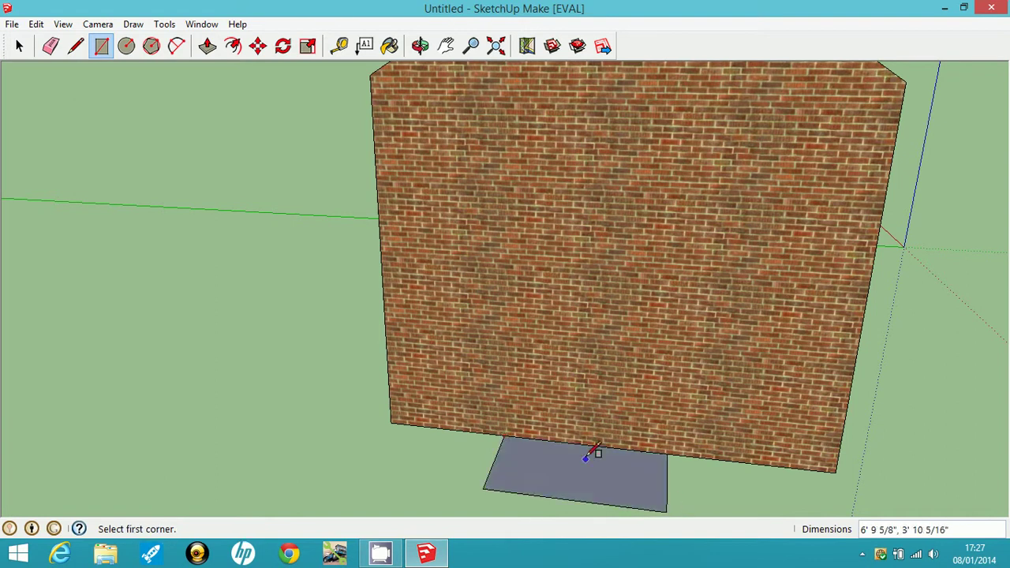
{"action": "left_click", "coordinate": [208, 46]}
{"action": "left_click_drag", "start_coordinate": [601, 485], "coordinate": [616, 351]}
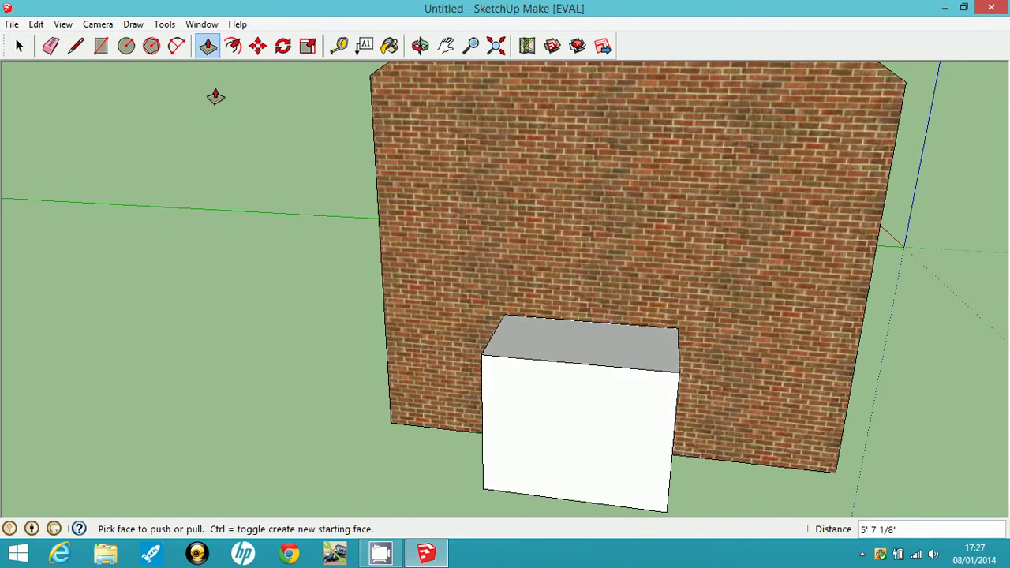
Split the box top with a rectangle and raise its back part into a tall stack above the roof
{"action": "left_click", "coordinate": [103, 47]}
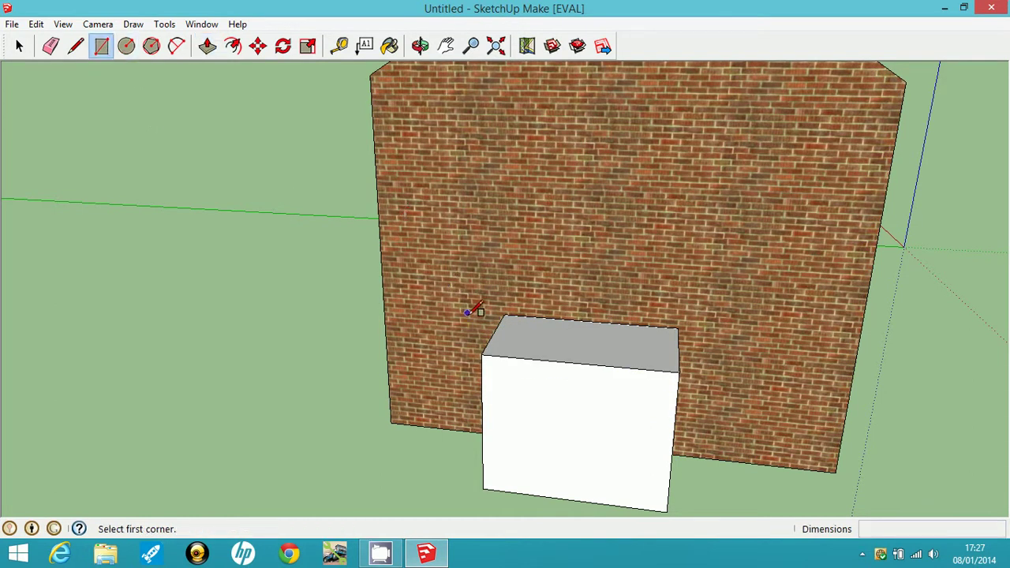
{"action": "left_click", "coordinate": [484, 356]}
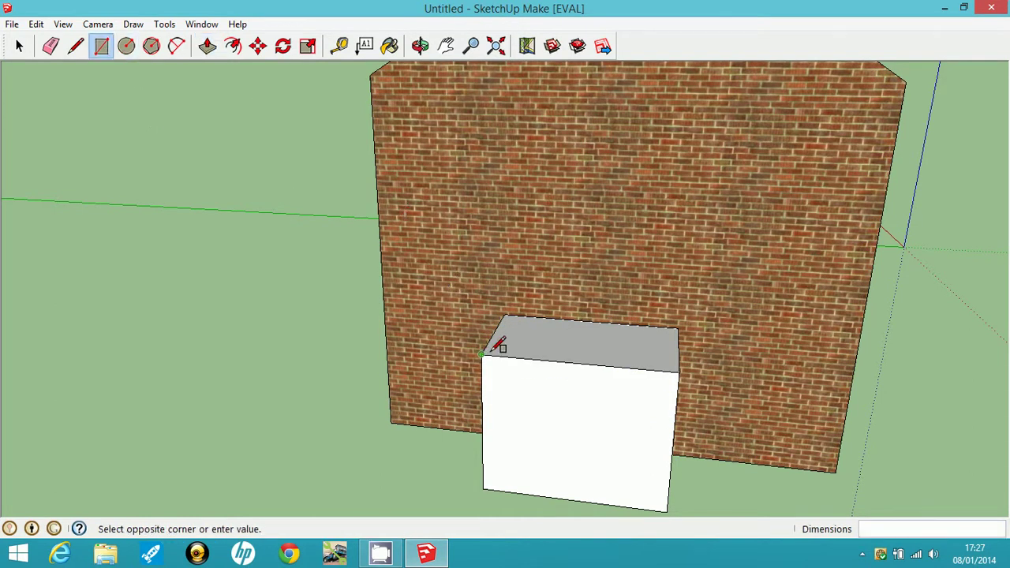
{"action": "left_click", "coordinate": [613, 322]}
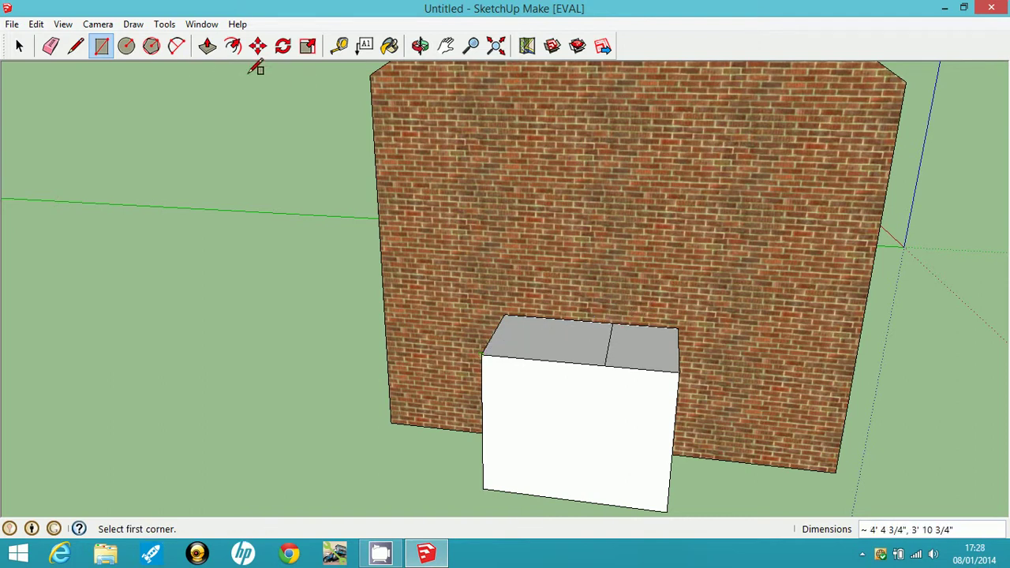
{"action": "left_click", "coordinate": [208, 46]}
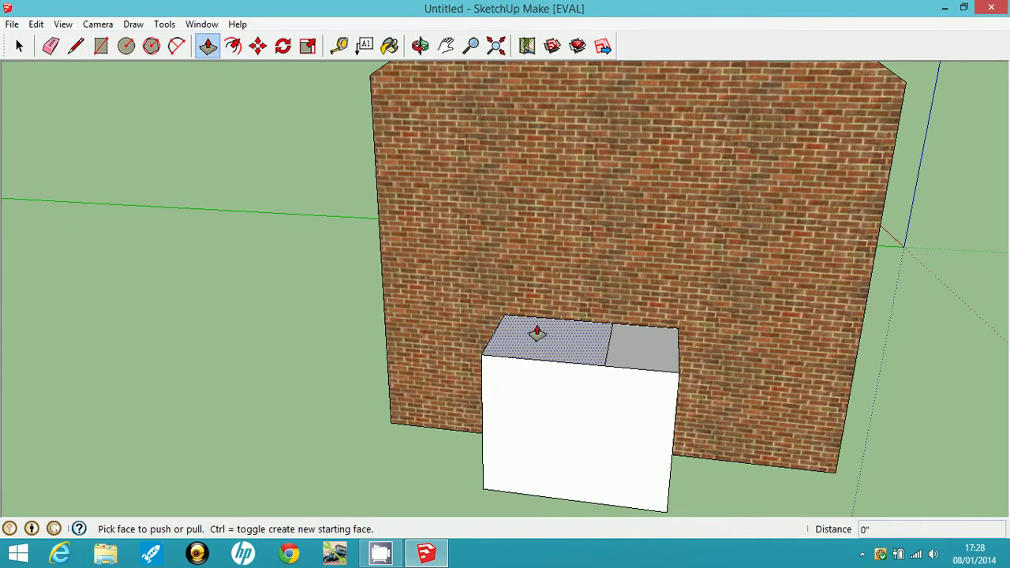
{"action": "left_click_drag", "start_coordinate": [537, 333], "coordinate": [551, 63]}
{"action": "middle_click_drag", "start_coordinate": [551, 47], "coordinate": [553, 60]}
{"action": "left_click_drag", "start_coordinate": [552, 61], "coordinate": [527, 206]}
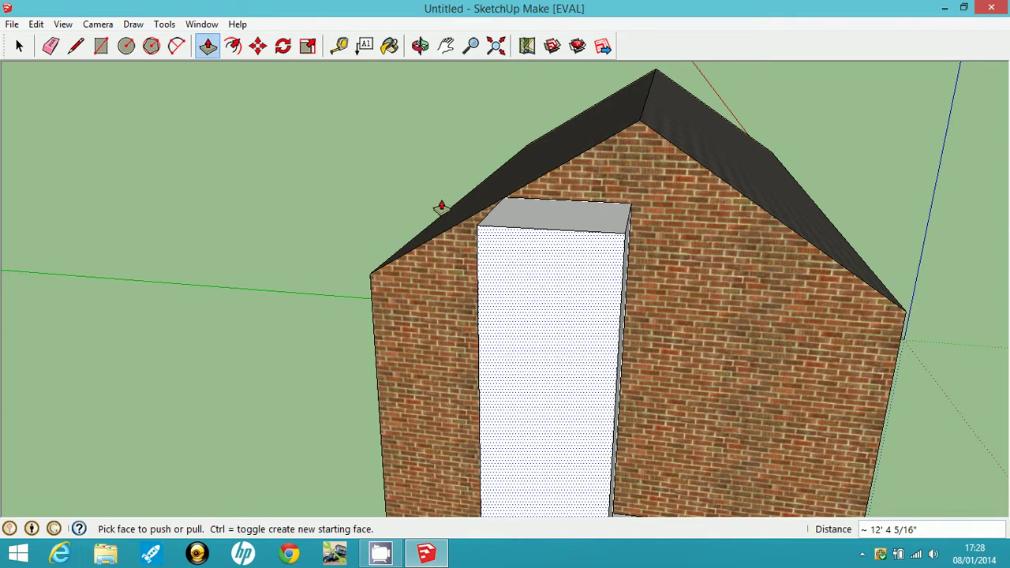
{"action": "left_click", "coordinate": [420, 45]}
{"action": "left_click_drag", "start_coordinate": [542, 219], "coordinate": [721, 377]}
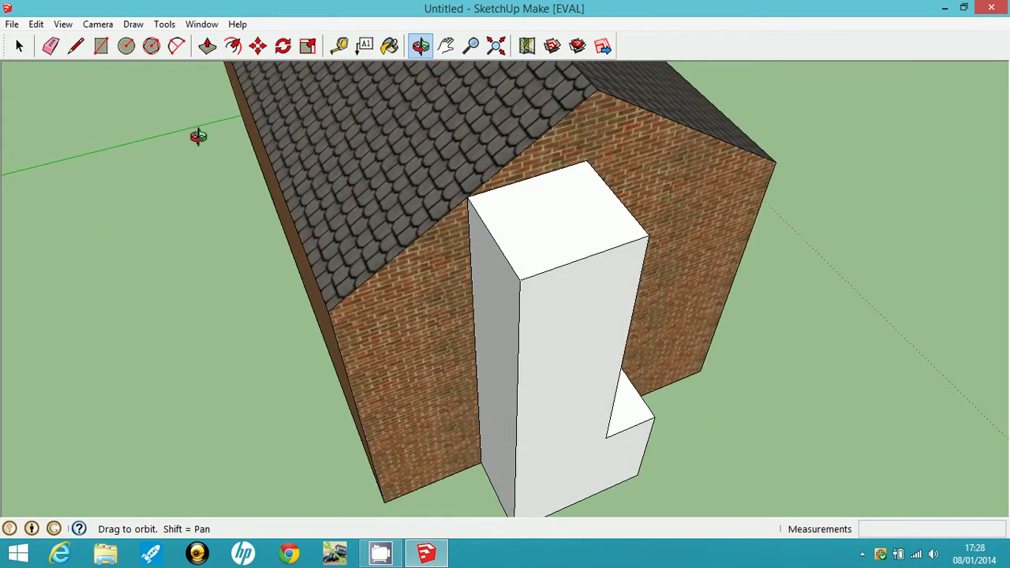
Paint the chimney's visible top, front and side faces with Brick_Antique from Brick and Cladding
{"action": "left_click", "coordinate": [389, 45]}
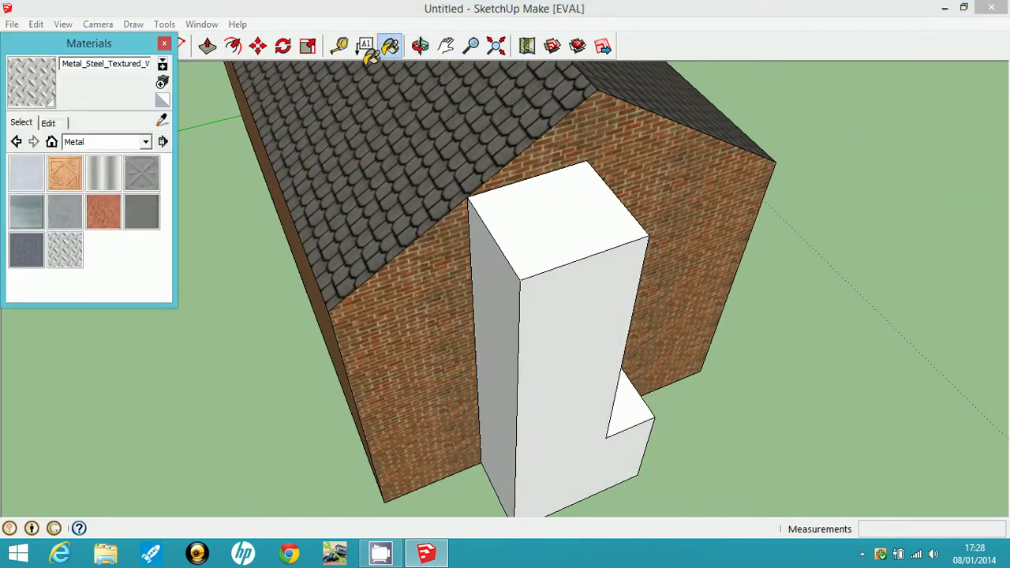
{"action": "left_click", "coordinate": [146, 142]}
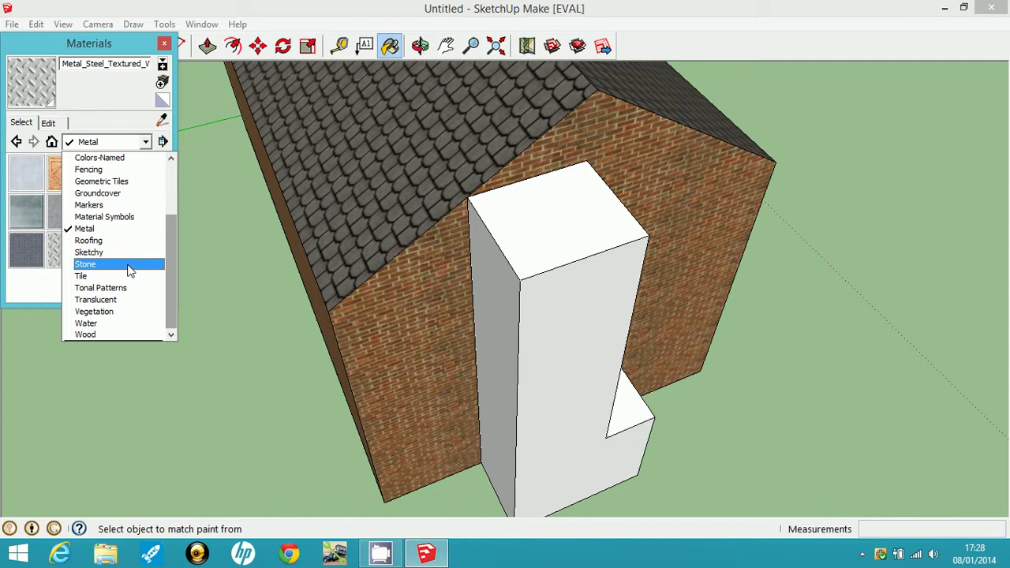
{"action": "left_click_drag", "start_coordinate": [175, 278], "coordinate": [174, 222]}
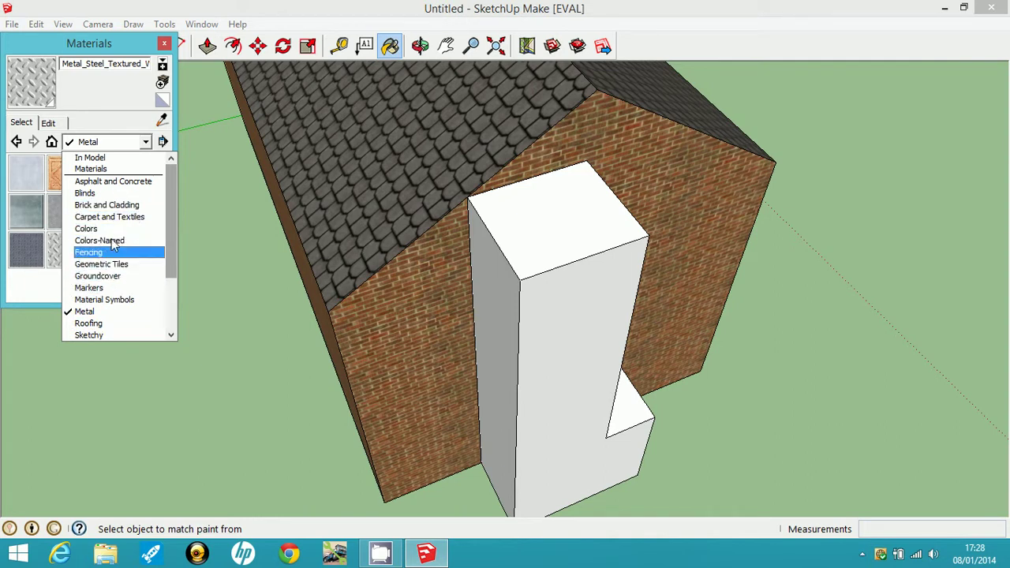
{"action": "left_click", "coordinate": [109, 207]}
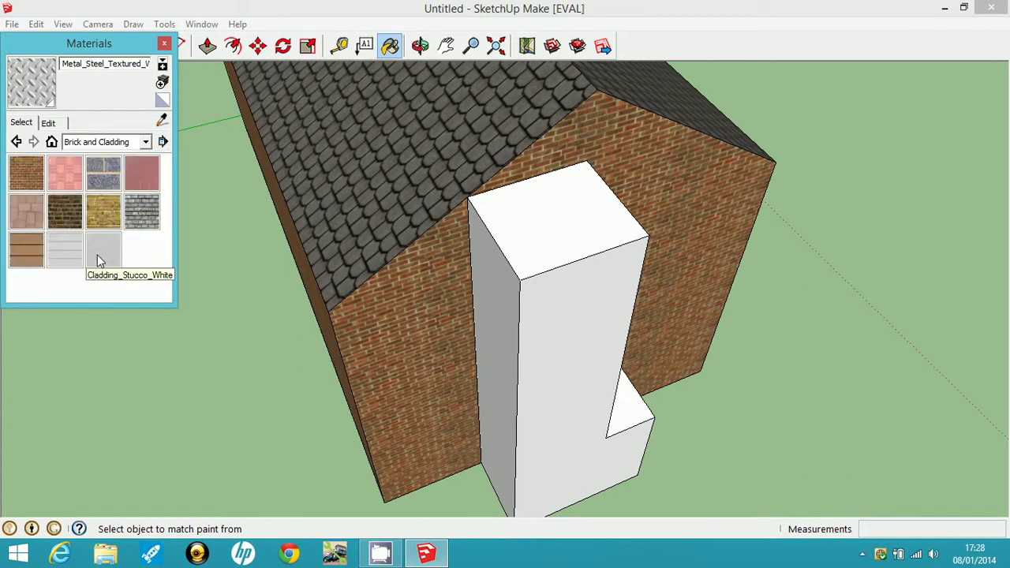
{"action": "left_click", "coordinate": [26, 180]}
{"action": "left_click", "coordinate": [636, 401]}
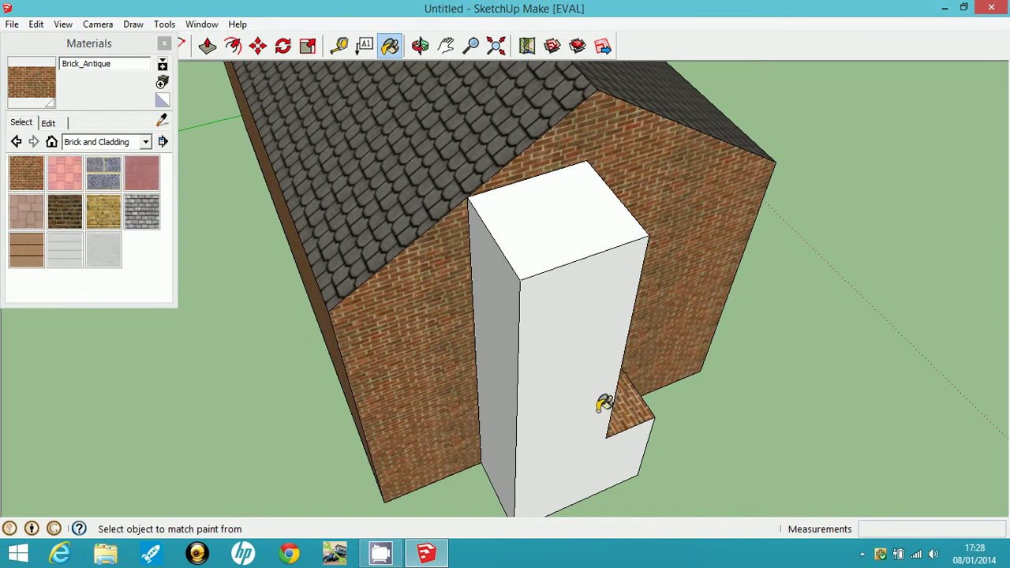
{"action": "left_click", "coordinate": [609, 442]}
{"action": "left_click", "coordinate": [497, 396]}
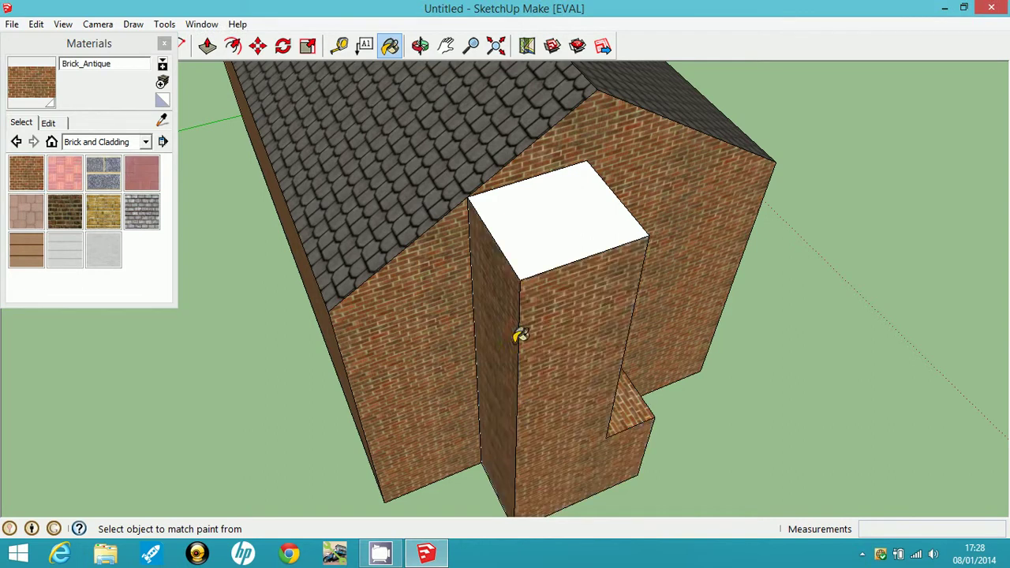
{"action": "left_click", "coordinate": [548, 236]}
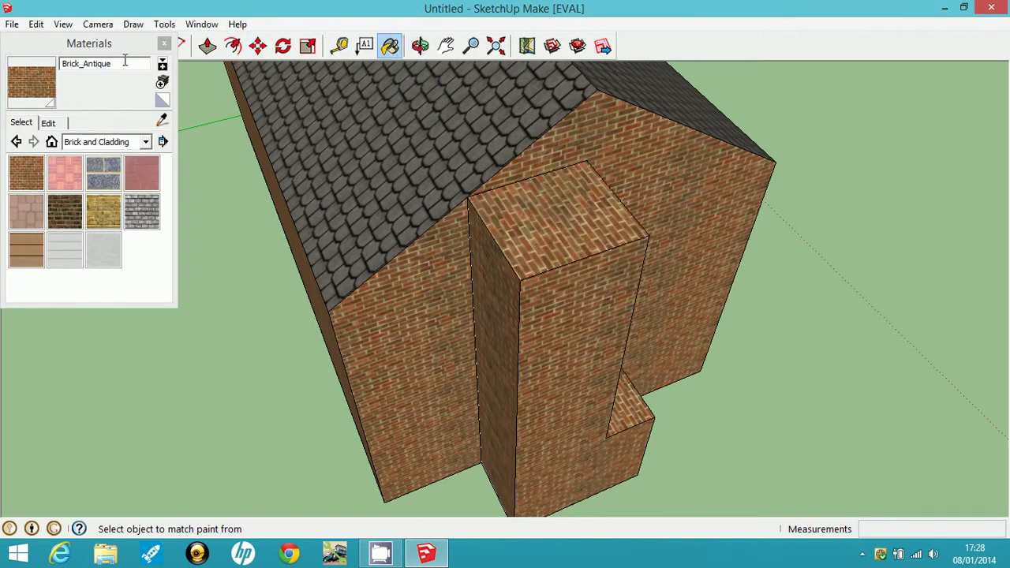
{"action": "left_click", "coordinate": [164, 45]}
Paint the remaining hidden grey chimney faces with Brick_Antique from other angles
{"action": "left_click", "coordinate": [420, 45]}
{"action": "left_click_drag", "start_coordinate": [579, 199], "coordinate": [544, 271]}
{"action": "left_click", "coordinate": [389, 45]}
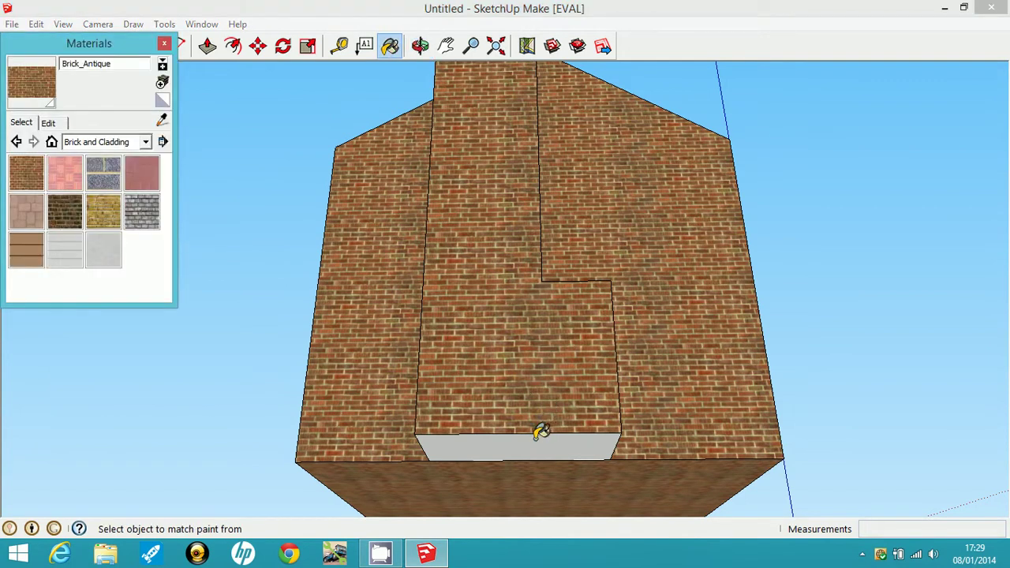
{"action": "left_click", "coordinate": [541, 431]}
{"action": "left_click", "coordinate": [420, 45]}
{"action": "mouse_move", "coordinate": [442, 103]}
{"action": "left_mouse_down"}
{"action": "mouse_move", "coordinate": [475, 187]}
{"action": "mouse_move", "coordinate": [354, 521]}
{"action": "mouse_move", "coordinate": [497, 255]}
{"action": "mouse_move", "coordinate": [495, 321]}
{"action": "mouse_move", "coordinate": [474, 311]}
{"action": "mouse_move", "coordinate": [371, 107]}
{"action": "left_mouse_up"}
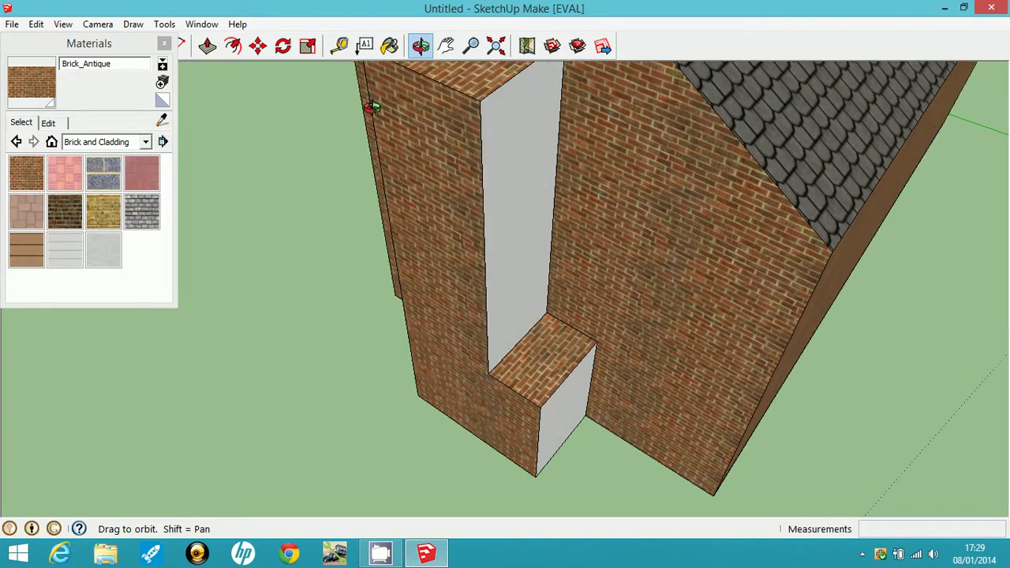
{"action": "left_click", "coordinate": [389, 45]}
{"action": "left_click", "coordinate": [526, 185]}
{"action": "left_click", "coordinate": [568, 375]}
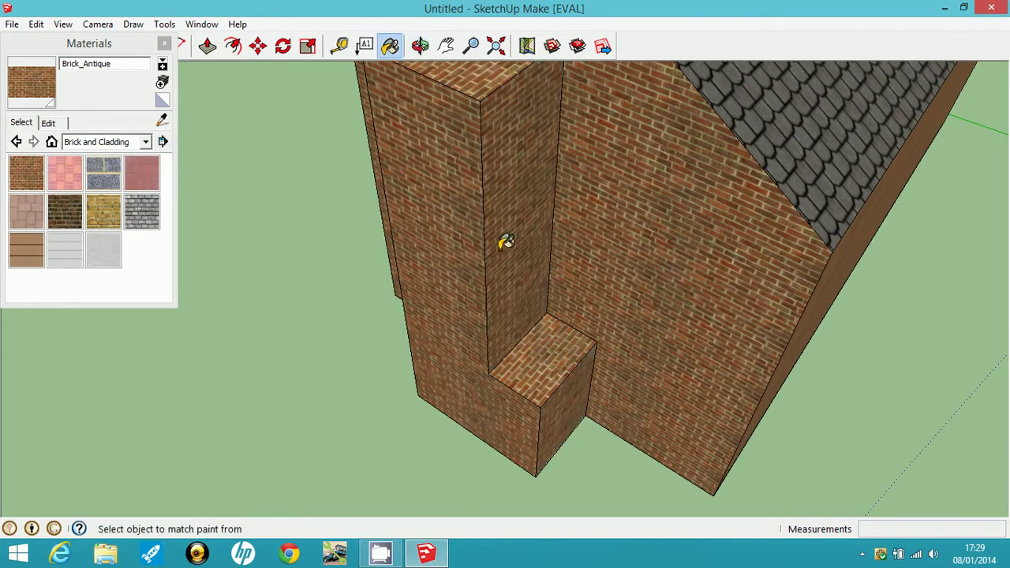
{"action": "left_click", "coordinate": [420, 46]}
{"action": "mouse_move", "coordinate": [445, 103]}
{"action": "left_mouse_down"}
{"action": "mouse_move", "coordinate": [482, 221]}
{"action": "mouse_move", "coordinate": [668, 291]}
{"action": "mouse_move", "coordinate": [649, 262]}
{"action": "left_mouse_up"}
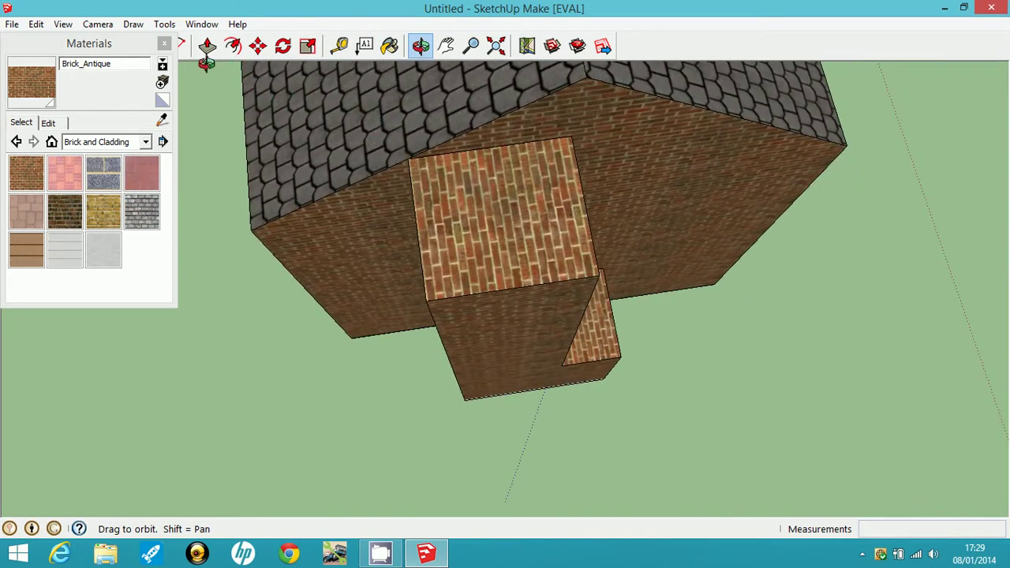
Draw a circle on the chimney top and extrude it up into a cylinder
{"action": "left_click", "coordinate": [164, 44]}
{"action": "left_click", "coordinate": [126, 46]}
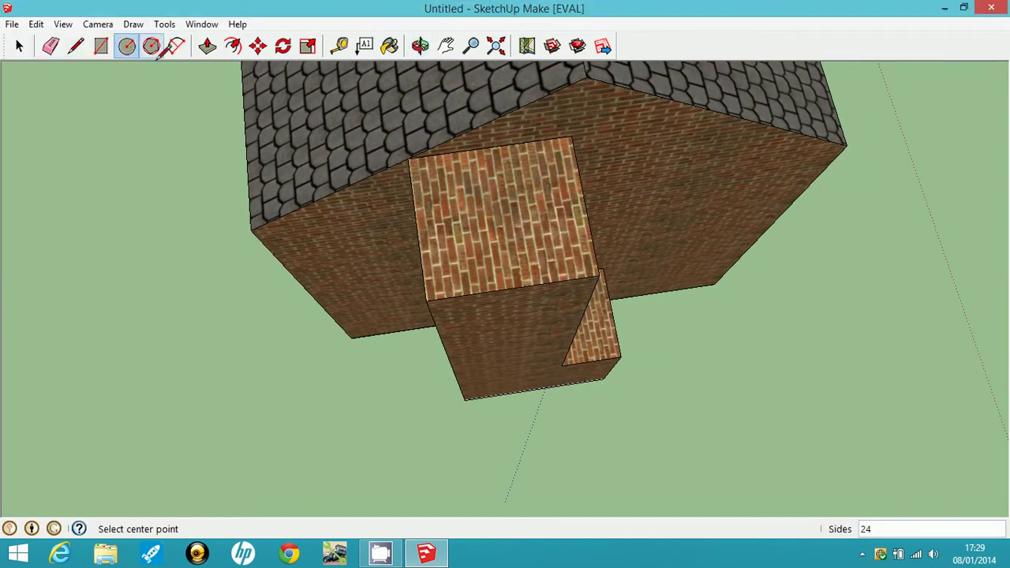
{"action": "left_click", "coordinate": [502, 215]}
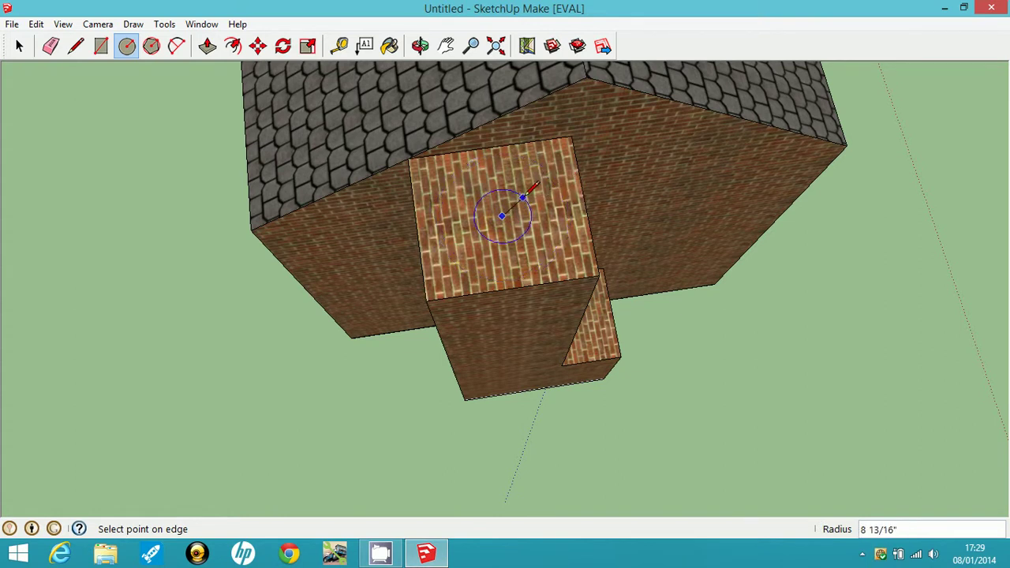
{"action": "left_click", "coordinate": [523, 197]}
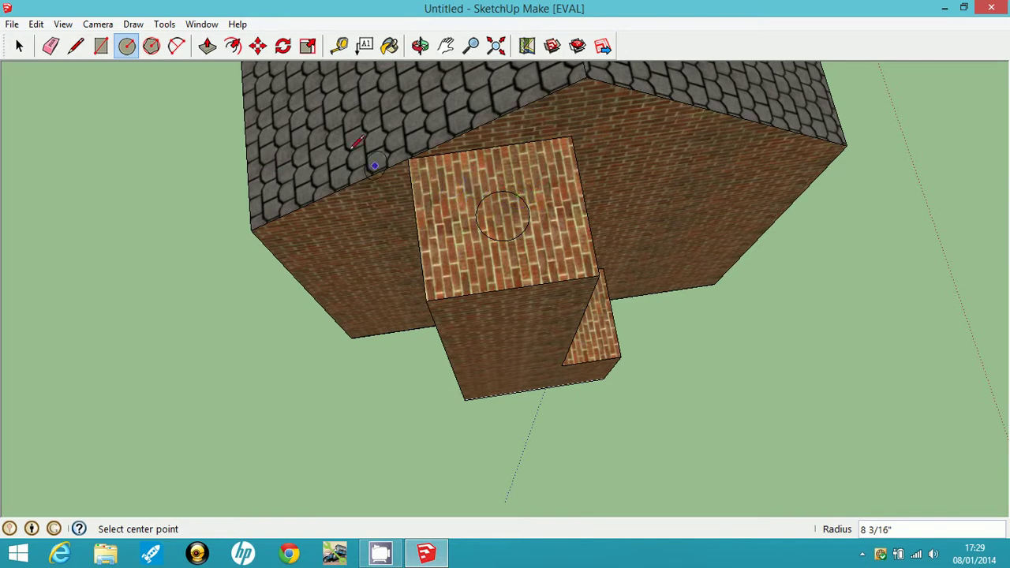
{"action": "left_click", "coordinate": [207, 46]}
{"action": "left_click", "coordinate": [502, 214]}
{"action": "left_click", "coordinate": [511, 141]}
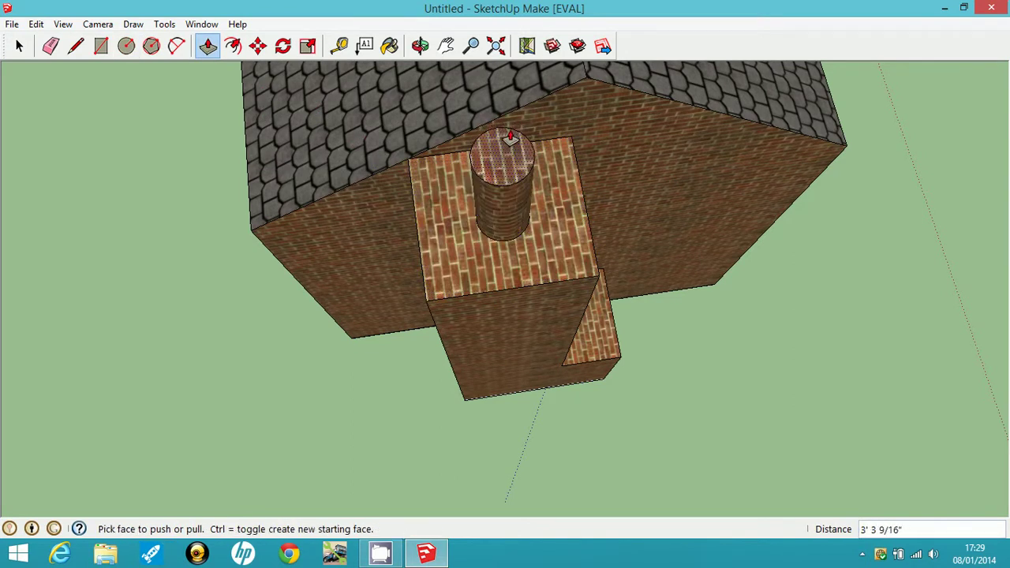
Lower the cylinder's top to make it a short chimney pot
{"action": "left_click", "coordinate": [420, 46]}
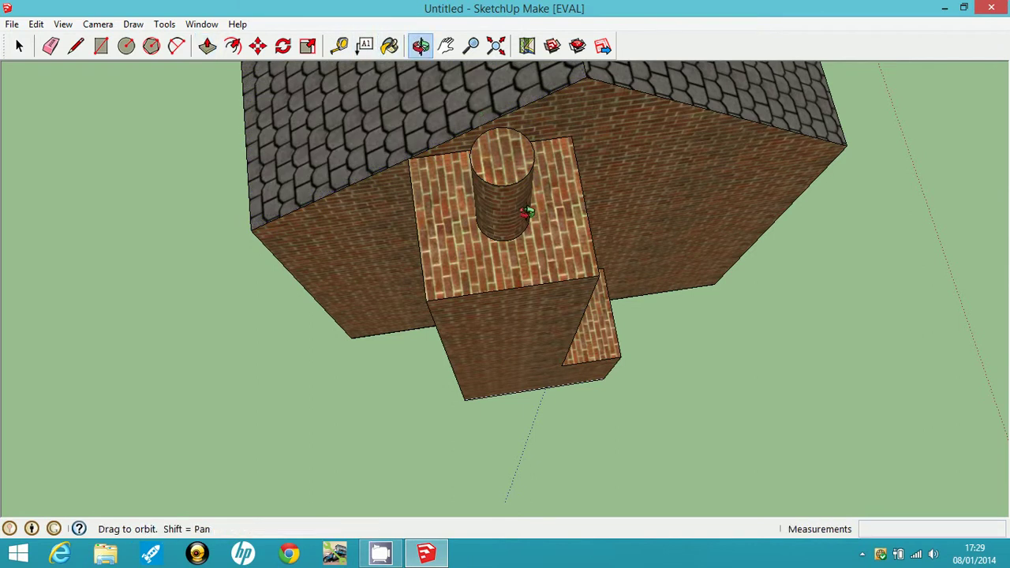
{"action": "left_click_drag", "start_coordinate": [527, 213], "coordinate": [653, 138]}
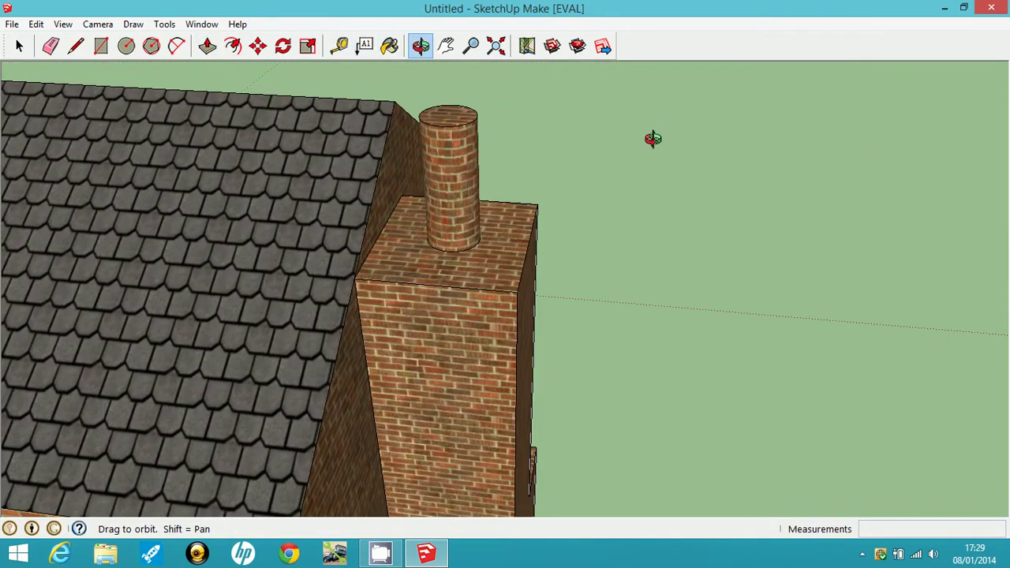
{"action": "left_click", "coordinate": [207, 46]}
{"action": "left_click_drag", "start_coordinate": [447, 135], "coordinate": [452, 186]}
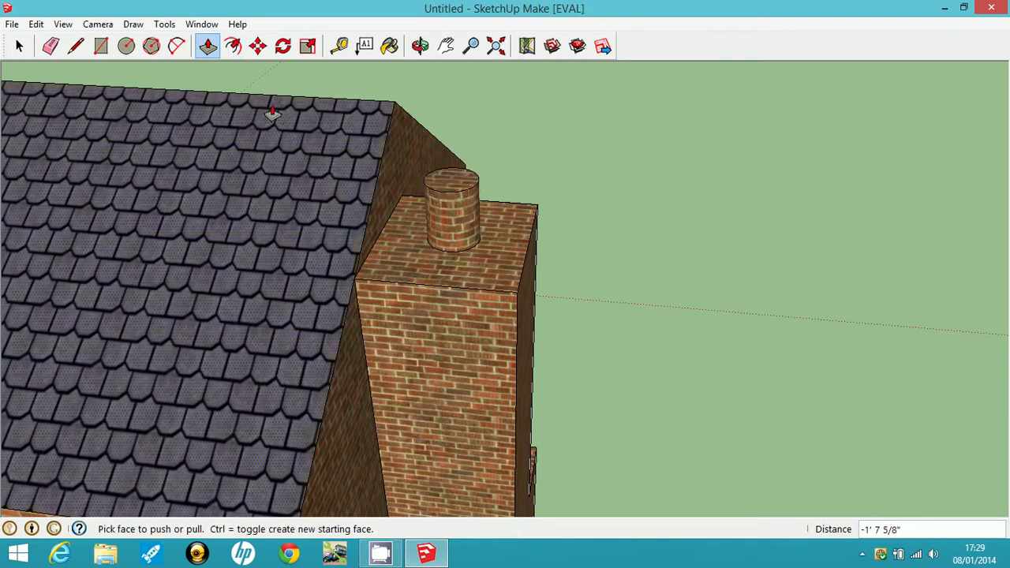
Switch the Materials browser from Brick and Cladding to the Colors collection
{"action": "left_click", "coordinate": [389, 46]}
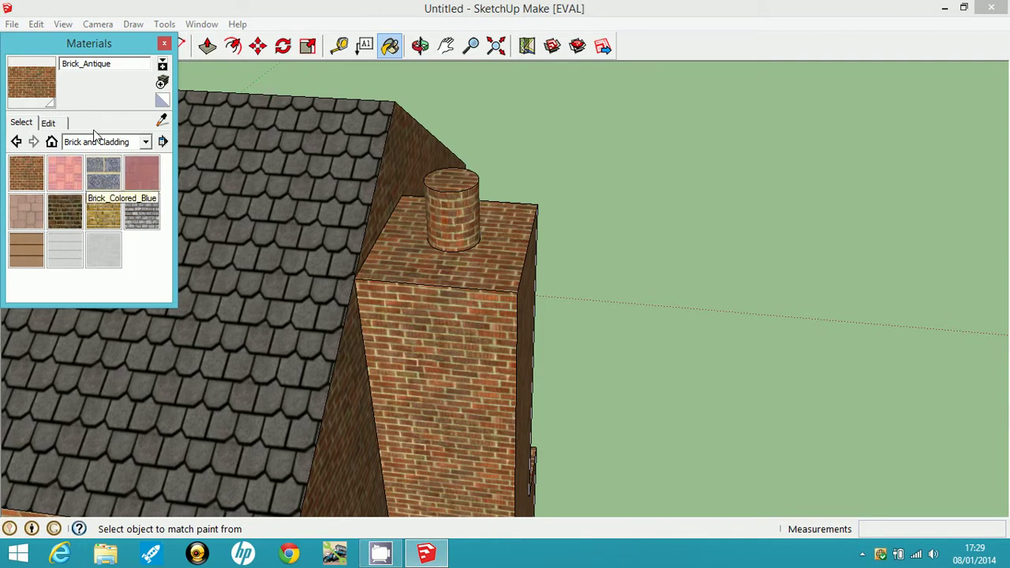
{"action": "left_click", "coordinate": [144, 143]}
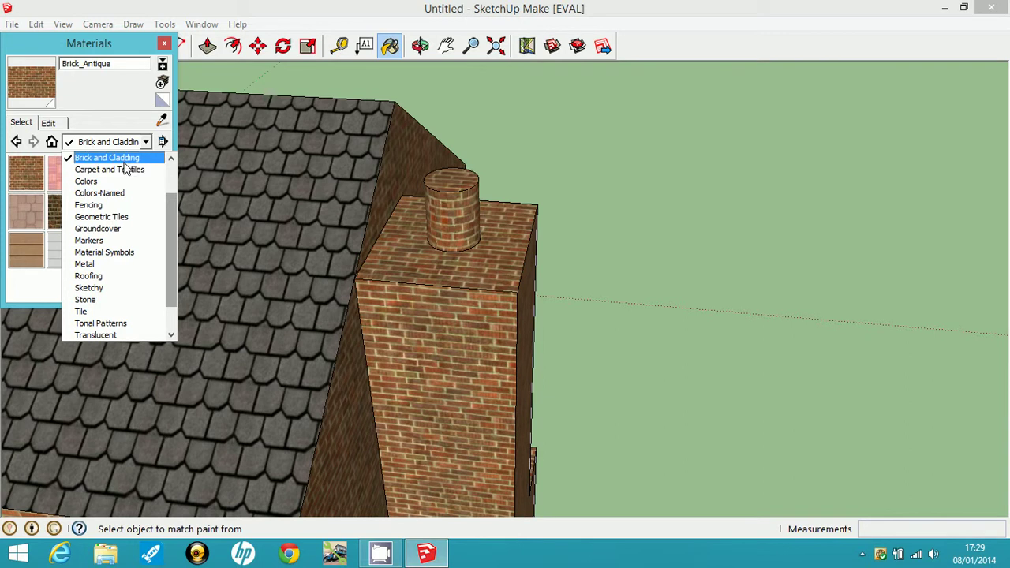
{"action": "left_click", "coordinate": [126, 158]}
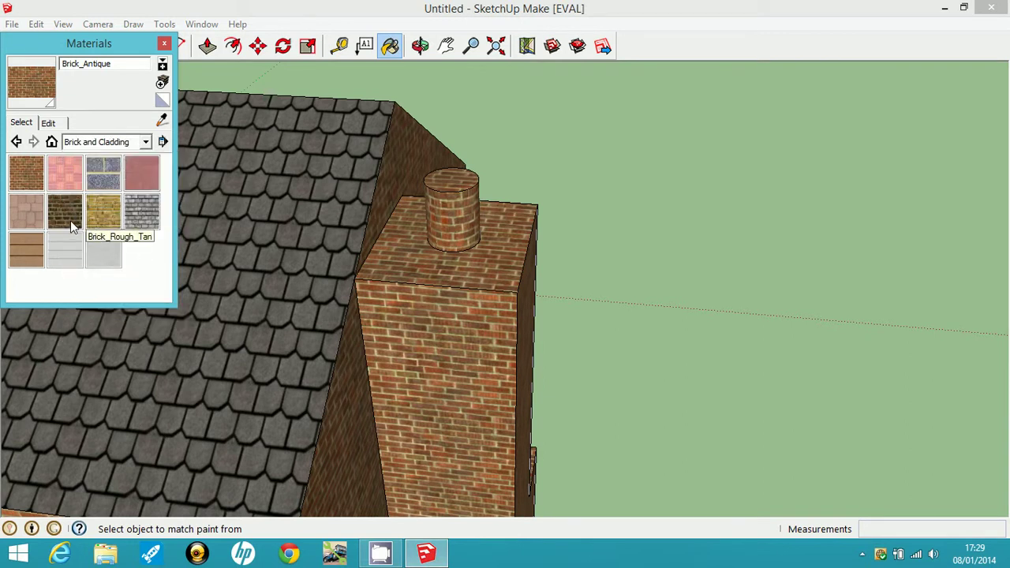
{"action": "left_click", "coordinate": [146, 143]}
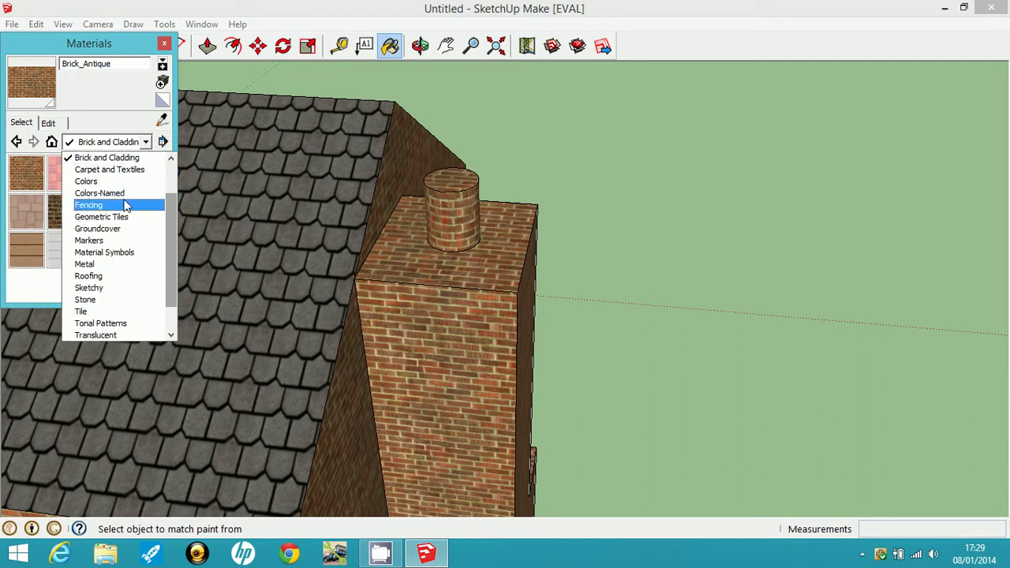
{"action": "left_click", "coordinate": [120, 182]}
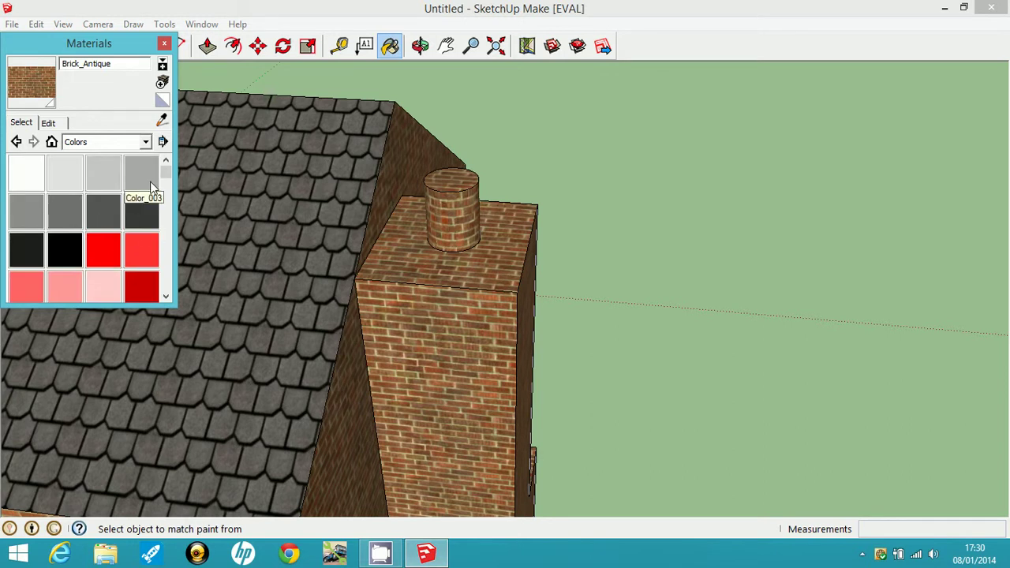
{"action": "left_click_drag", "start_coordinate": [163, 178], "coordinate": [164, 198]}
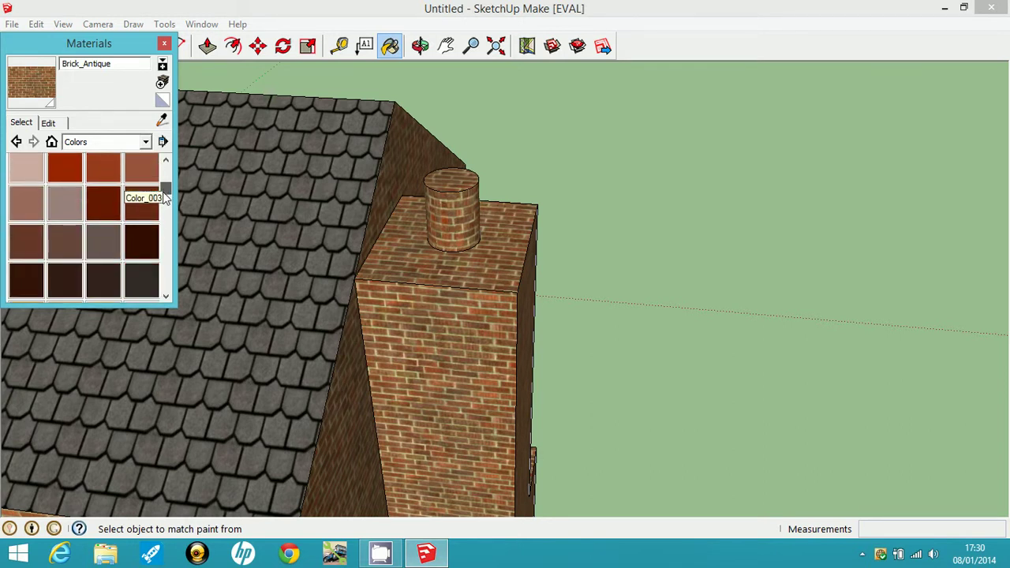
{"action": "scroll", "coordinate": [162, 198], "scroll_direction": "down", "scroll_amount": 3}
{"action": "scroll", "coordinate": [162, 198], "scroll_direction": "up", "scroll_amount": 4}
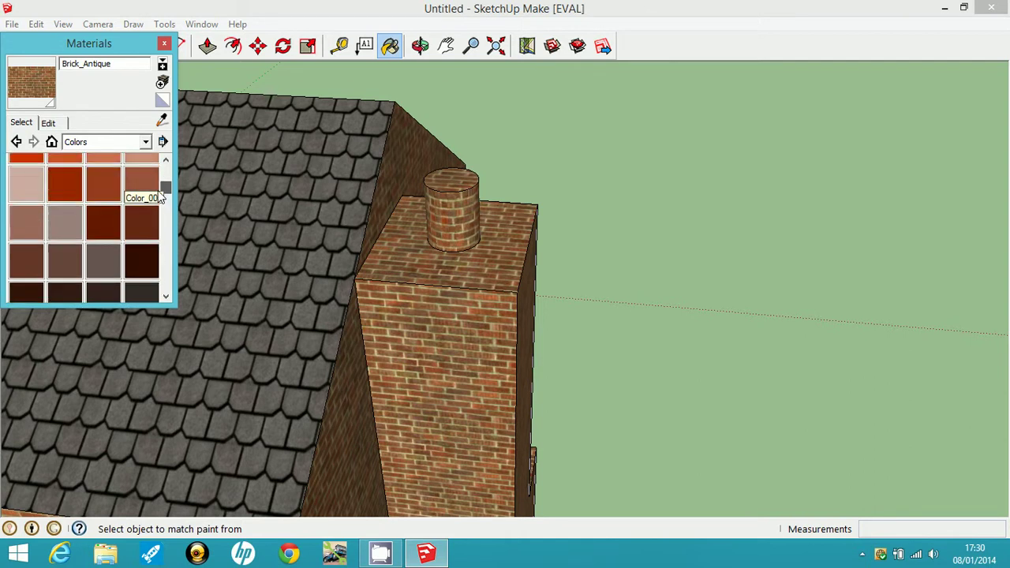
{"action": "scroll", "coordinate": [159, 194], "scroll_direction": "down", "scroll_amount": 5}
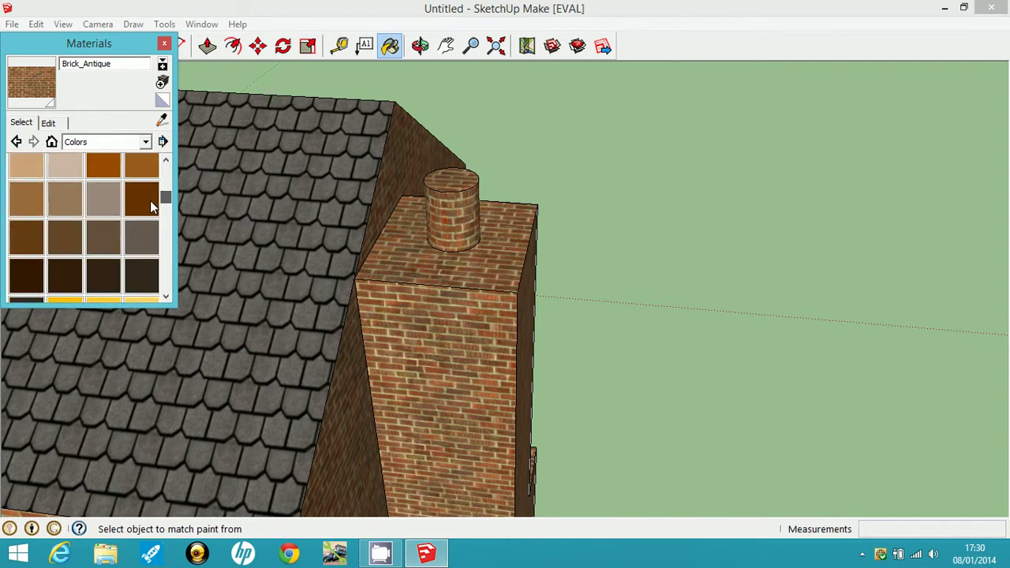
{"action": "scroll", "coordinate": [150, 201], "scroll_direction": "down", "scroll_amount": 8}
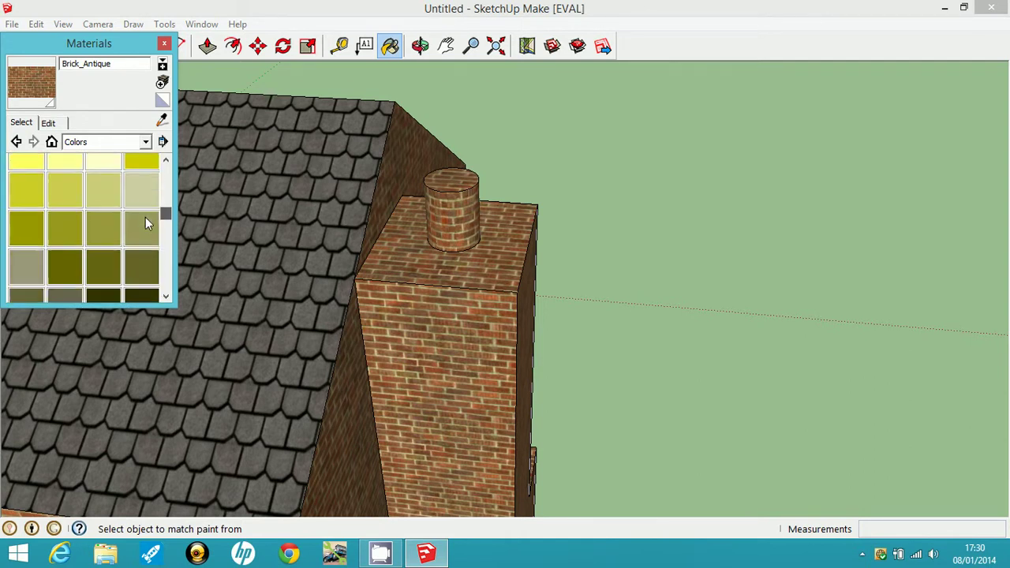
{"action": "scroll", "coordinate": [142, 229], "scroll_direction": "down", "scroll_amount": 10}
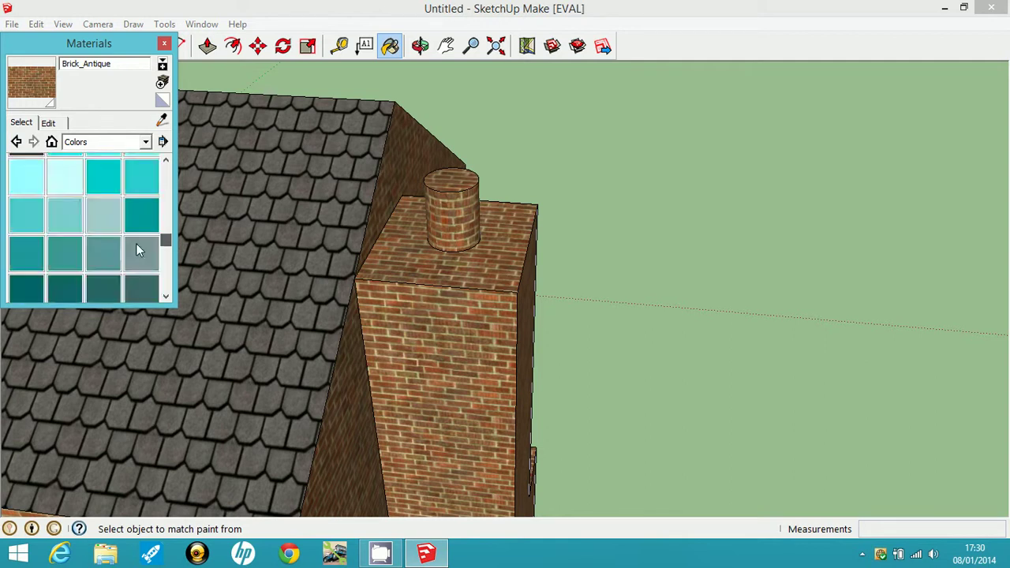
{"action": "scroll", "coordinate": [137, 229], "scroll_direction": "up", "scroll_amount": 10}
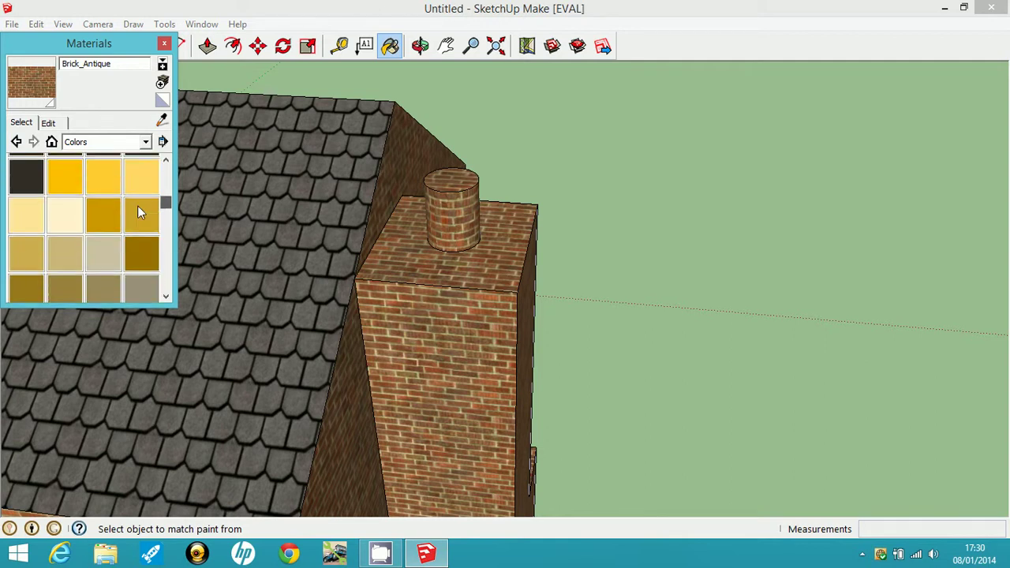
{"action": "scroll", "coordinate": [137, 208], "scroll_direction": "down", "scroll_amount": 2}
Paint the chimney pot mustard Color_D12 and close the Materials panel
{"action": "left_click", "coordinate": [19, 209]}
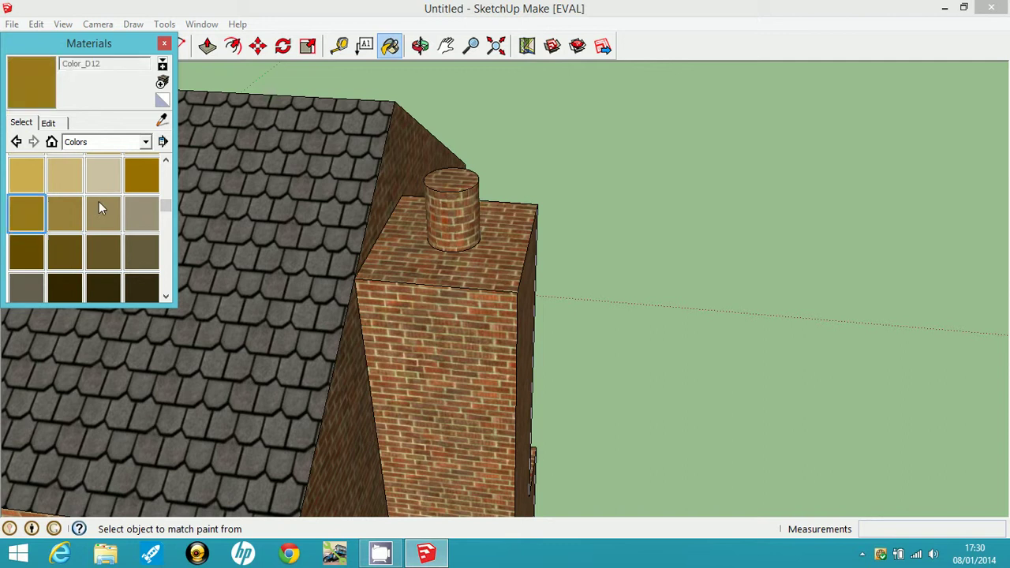
{"action": "left_click", "coordinate": [467, 221]}
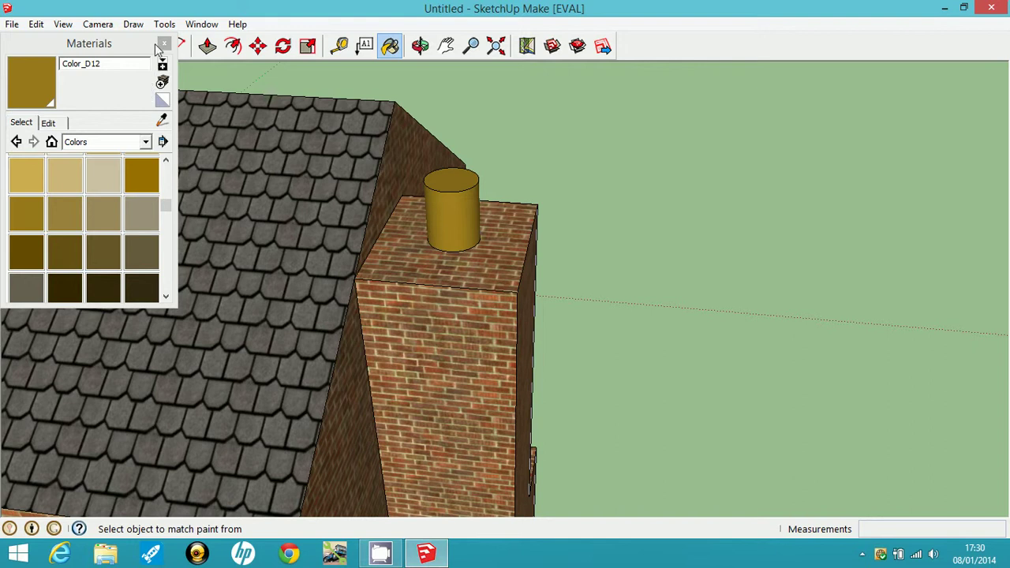
{"action": "left_click", "coordinate": [164, 43]}
{"action": "left_click", "coordinate": [420, 45]}
{"action": "left_click_drag", "start_coordinate": [430, 197], "coordinate": [662, 270]}
Orbit and zoom around the barn, ending on a level view of the double doors, then return to Select
{"action": "scroll", "coordinate": [454, 292], "scroll_direction": "down", "scroll_amount": 4}
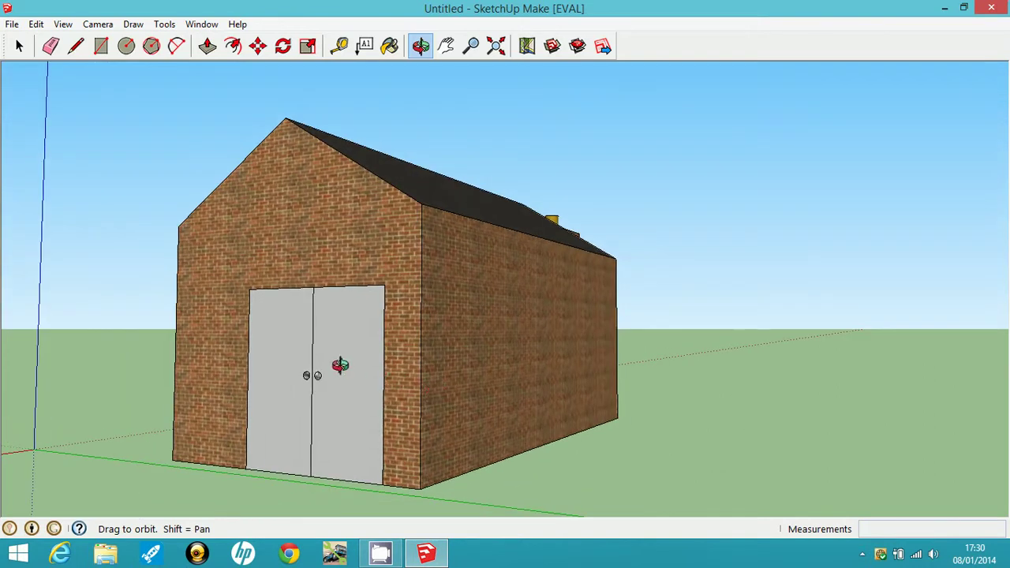
{"action": "scroll", "coordinate": [340, 364], "scroll_direction": "up", "scroll_amount": 8}
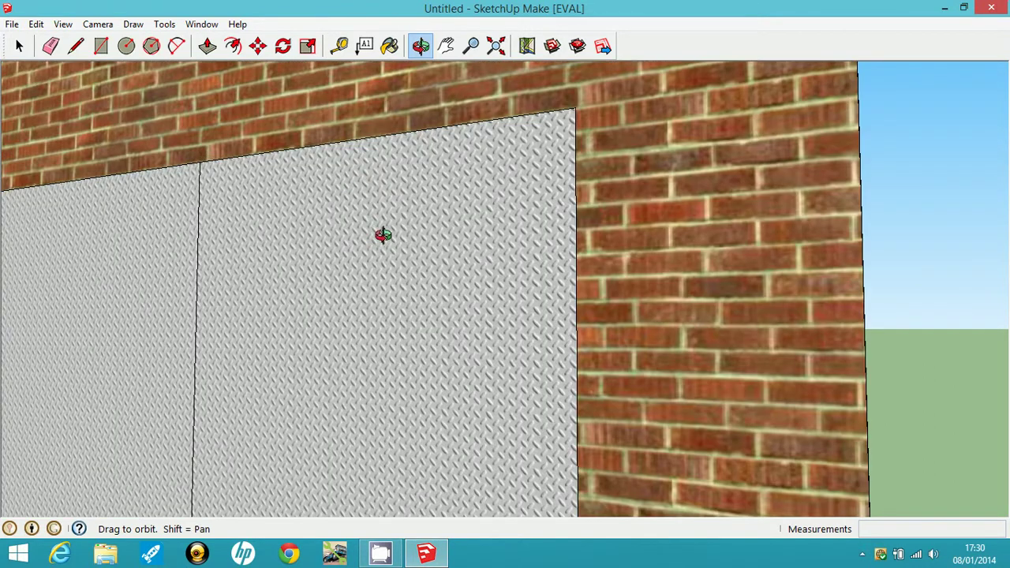
{"action": "scroll", "coordinate": [383, 232], "scroll_direction": "down", "scroll_amount": 10}
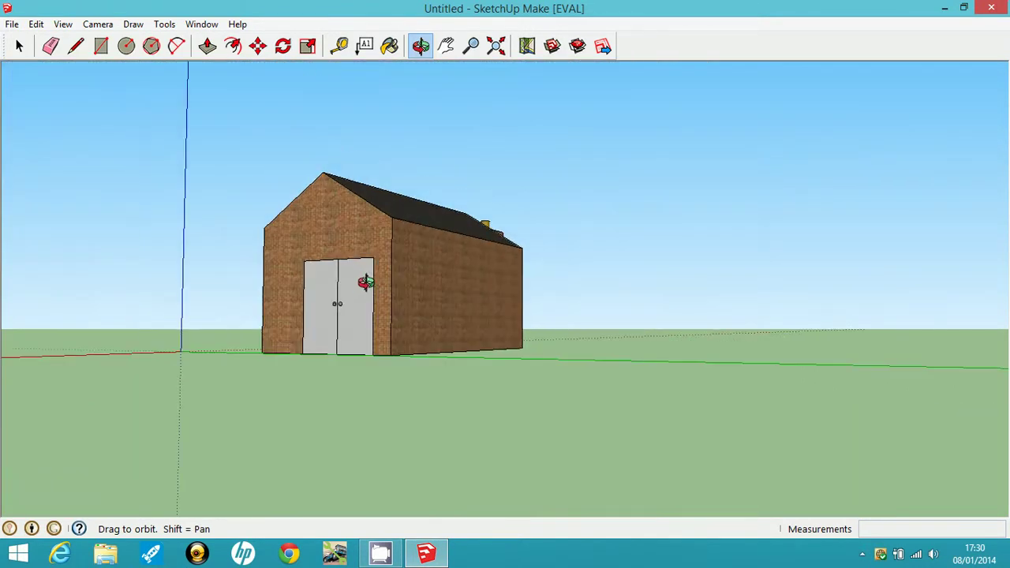
{"action": "left_click_drag", "start_coordinate": [425, 303], "coordinate": [430, 383]}
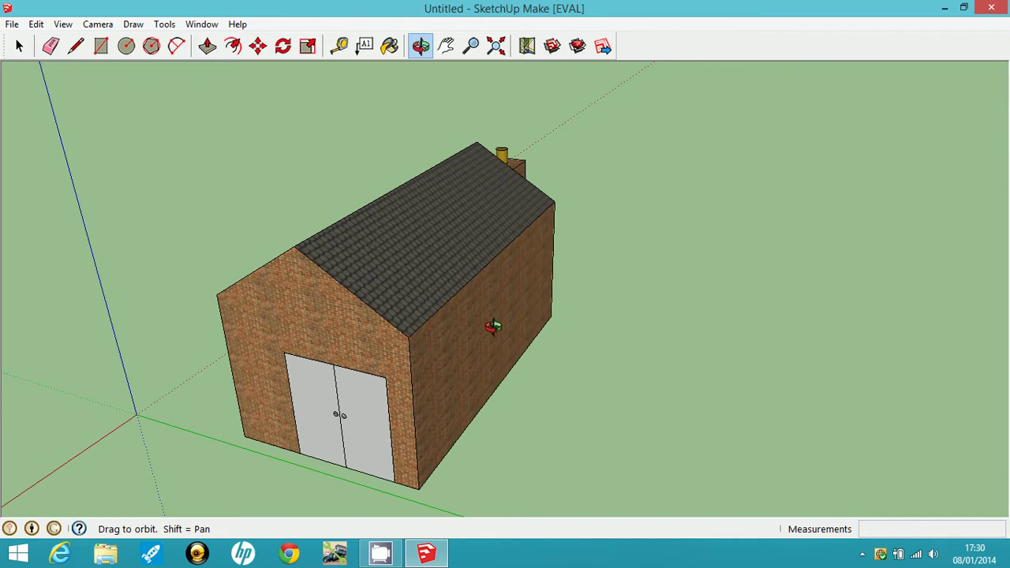
{"action": "scroll", "coordinate": [486, 327], "scroll_direction": "up", "scroll_amount": 3}
{"action": "scroll", "coordinate": [461, 389], "scroll_direction": "down", "scroll_amount": 2}
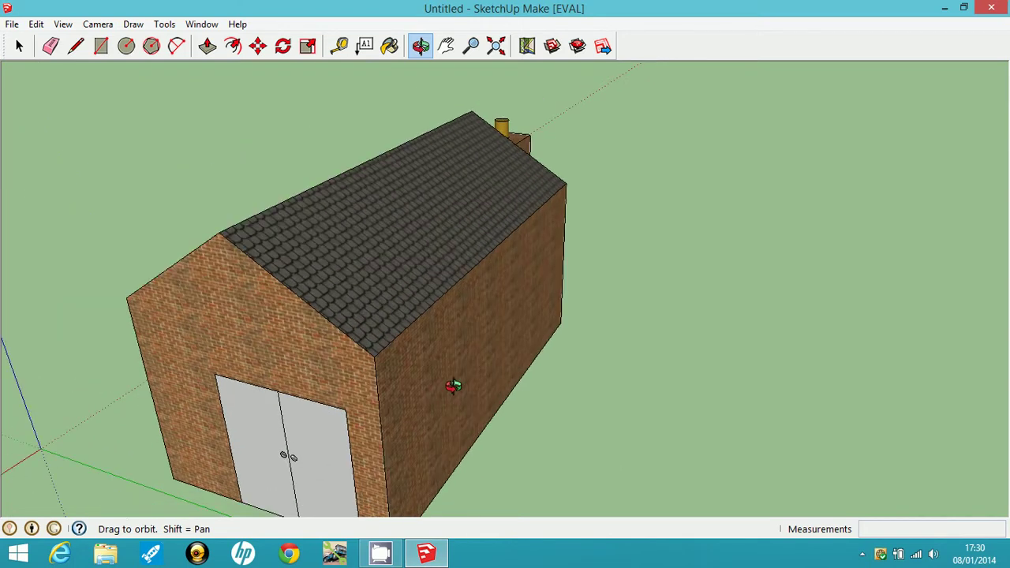
{"action": "left_click_drag", "start_coordinate": [455, 384], "coordinate": [480, 412]}
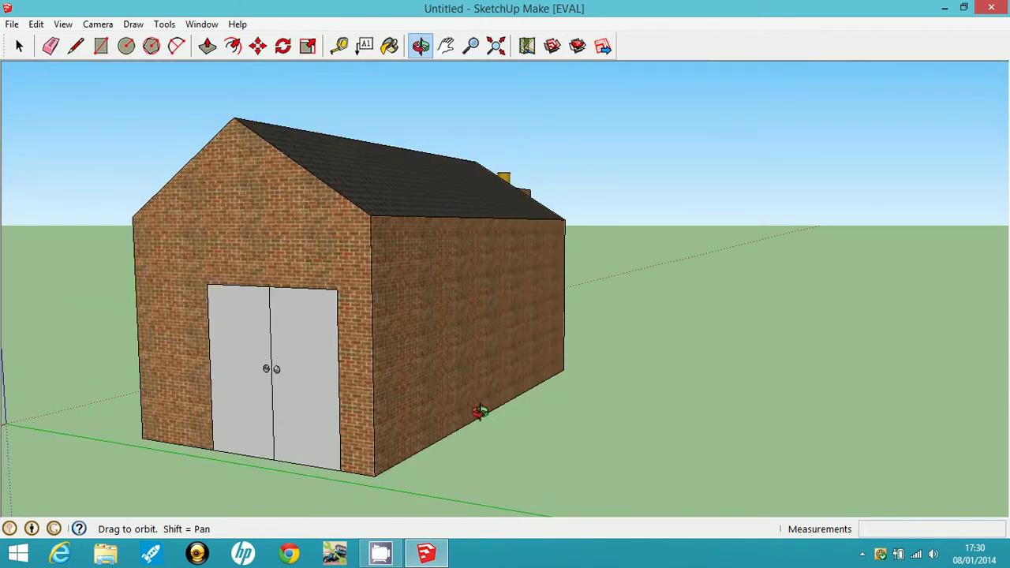
{"action": "left_click", "coordinate": [20, 46]}
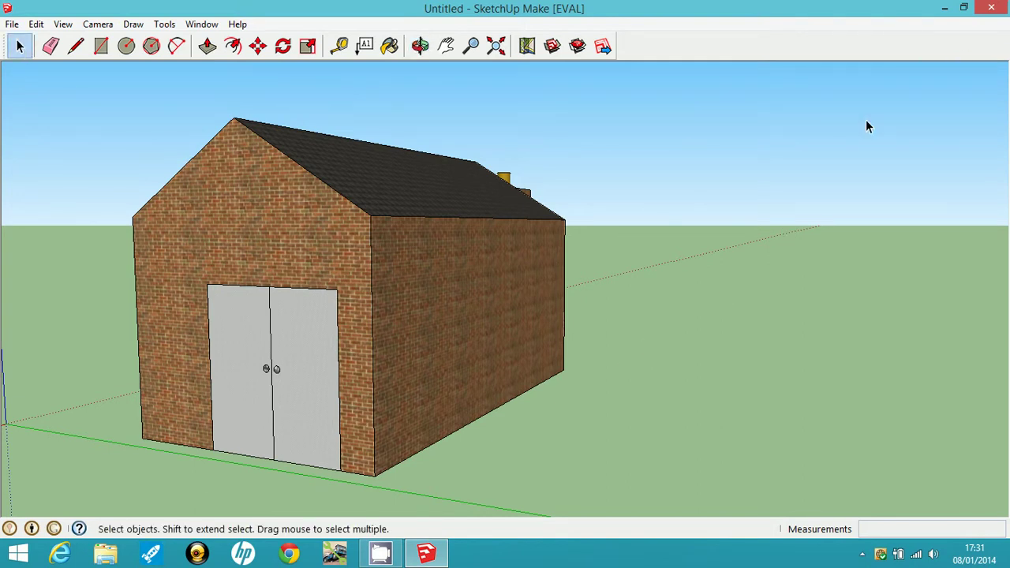
Save the model as 'youtubers barnv1.0' and quit SketchUp
{"action": "left_click", "coordinate": [991, 10]}
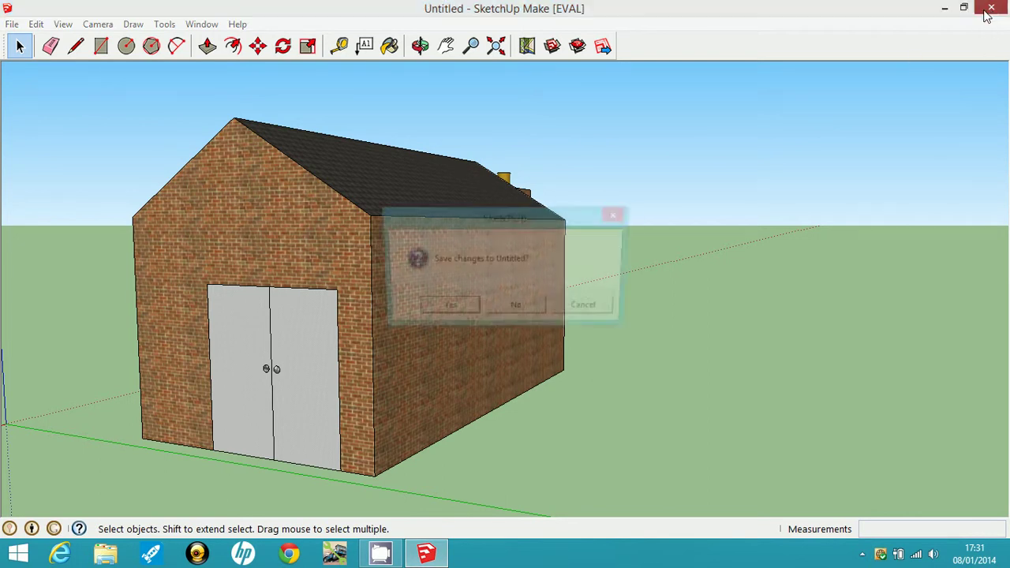
{"action": "left_click", "coordinate": [453, 310]}
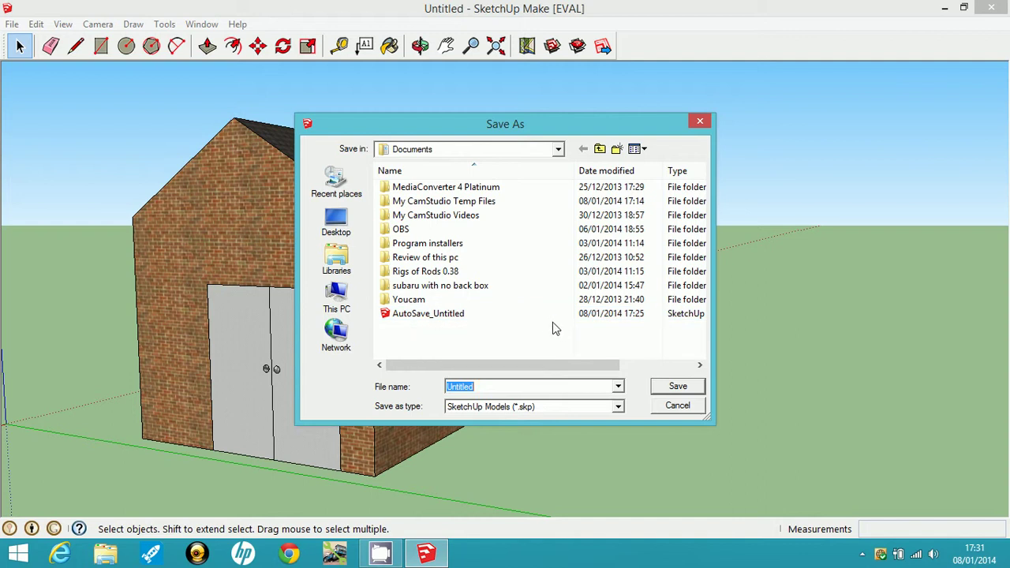
{"action": "left_click", "coordinate": [536, 386]}
{"action": "double_click", "coordinate": [535, 386]}
{"action": "type", "text": "youtubers barnv1.0"}
{"action": "key", "text": "Return"}
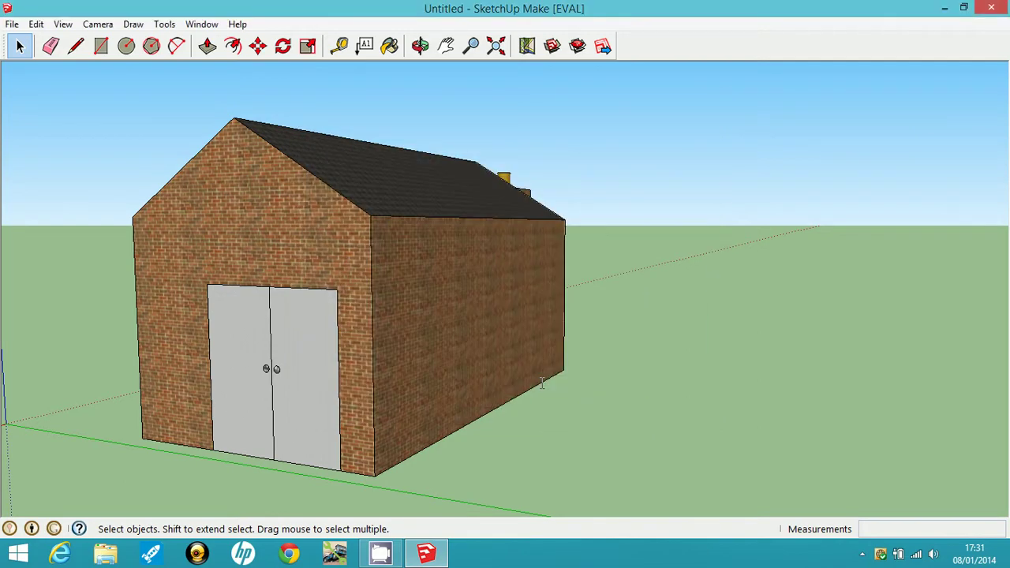
{"action": "key", "text": "alt+F4"}
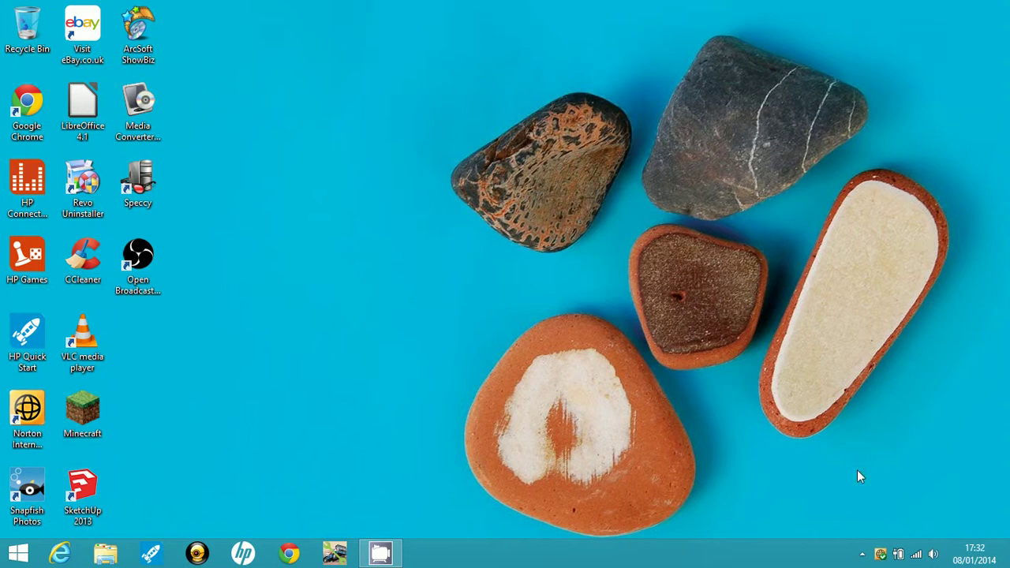
Open the CamStudio recorder window from the hidden tray icons
{"action": "left_click", "coordinate": [863, 554]}
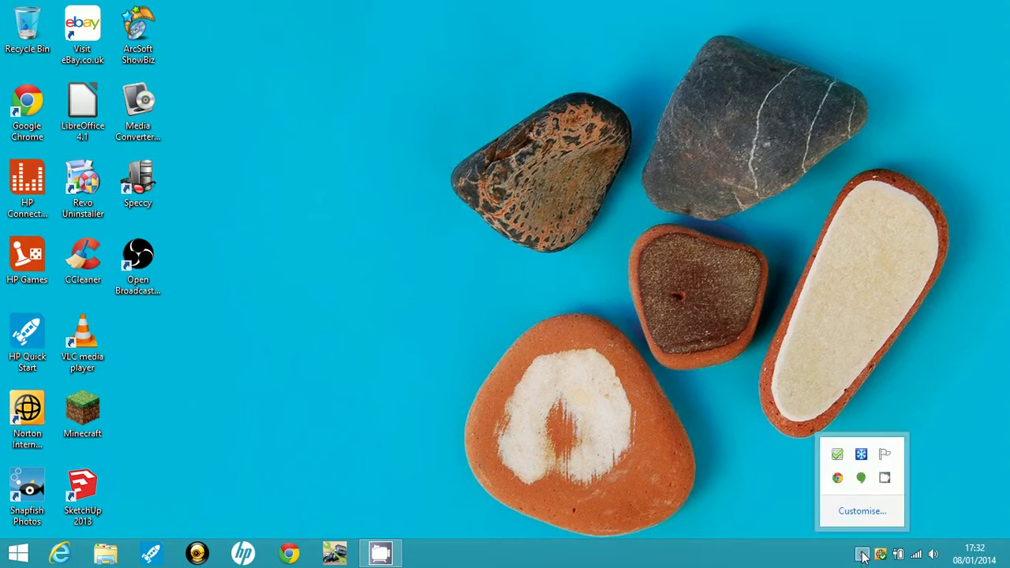
{"action": "left_click", "coordinate": [885, 479]}
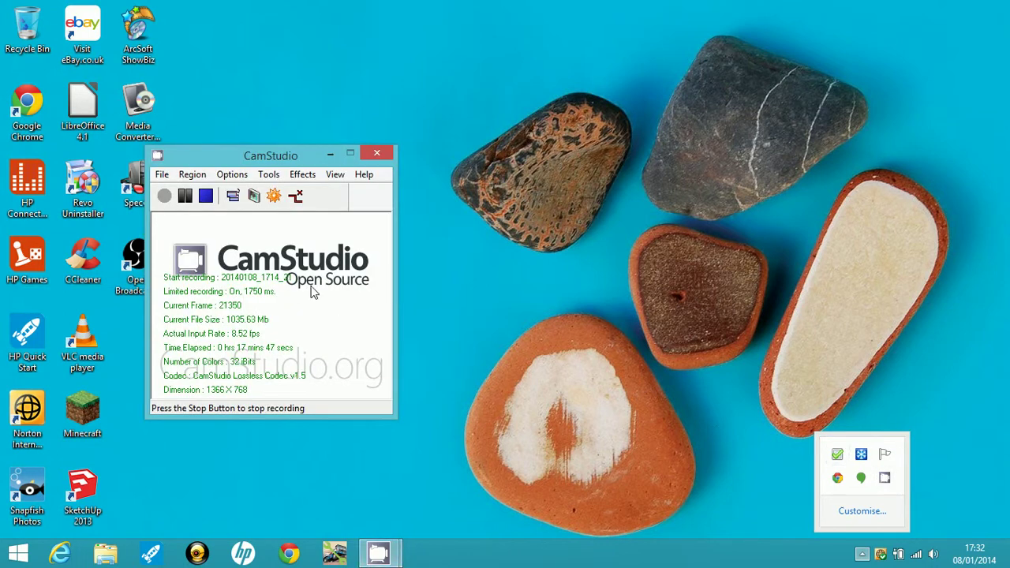